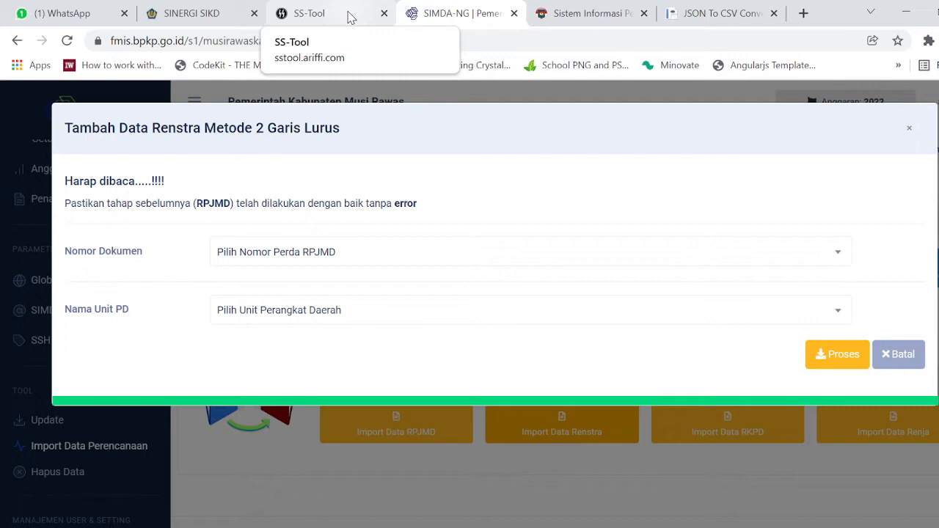
Leave the Renstra import dialog and go to the Sistem Informasi Pemerintahan Daerah browser tab.
click(596, 15)
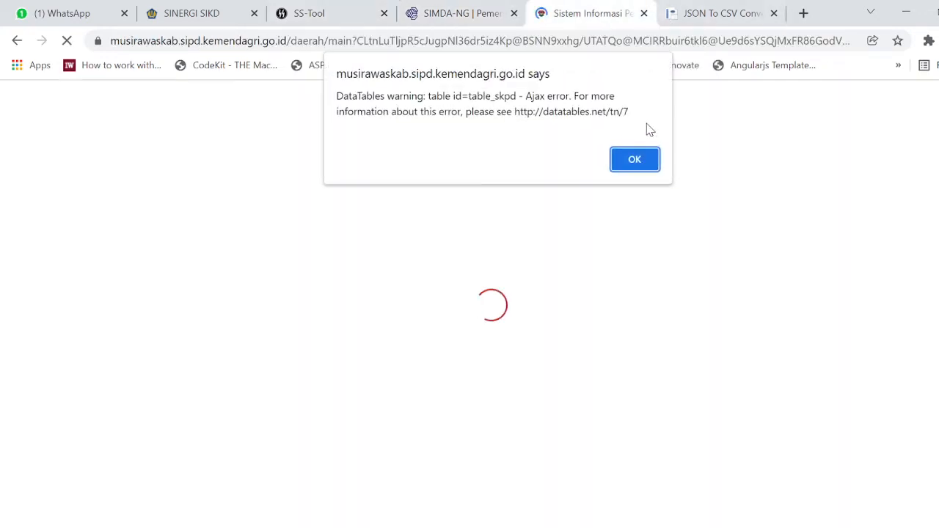
Dismiss the DataTables error, log out, and log back into Keuangan Daerah for 2022.
click(649, 160)
click(933, 102)
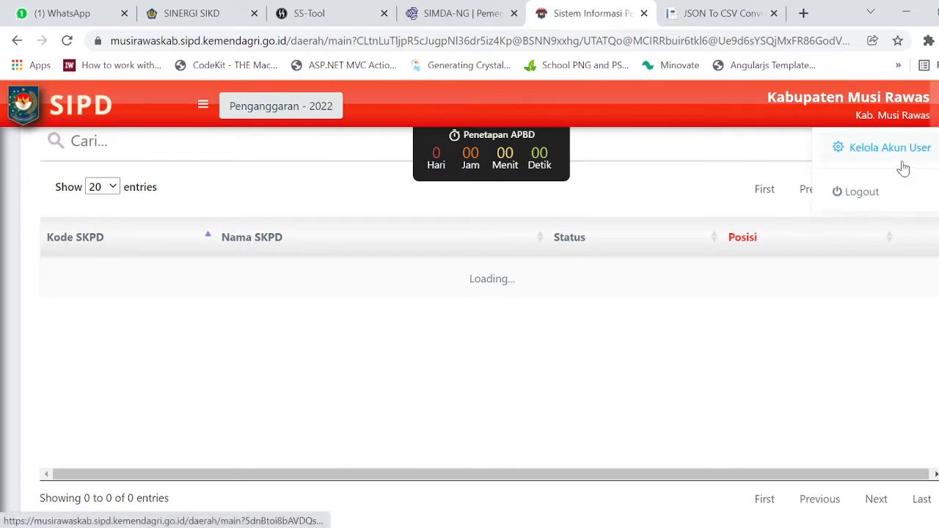
click(868, 195)
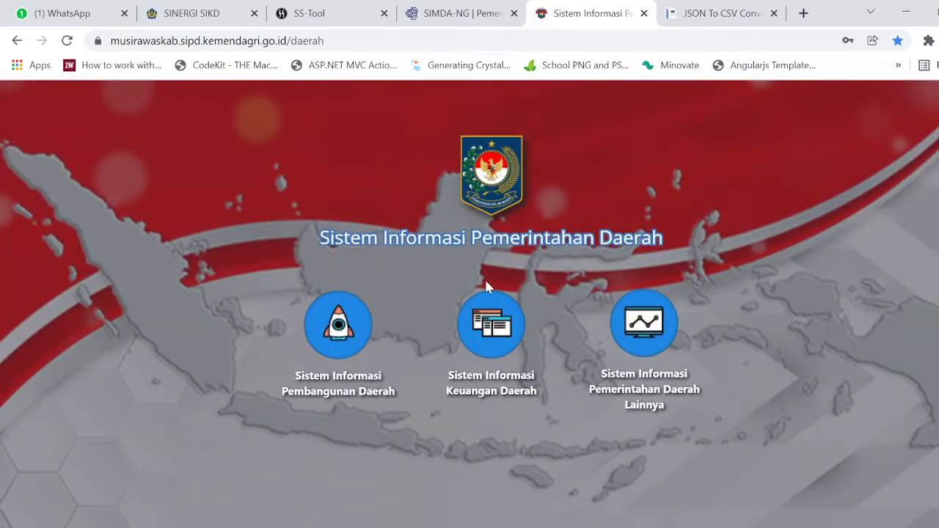
click(487, 354)
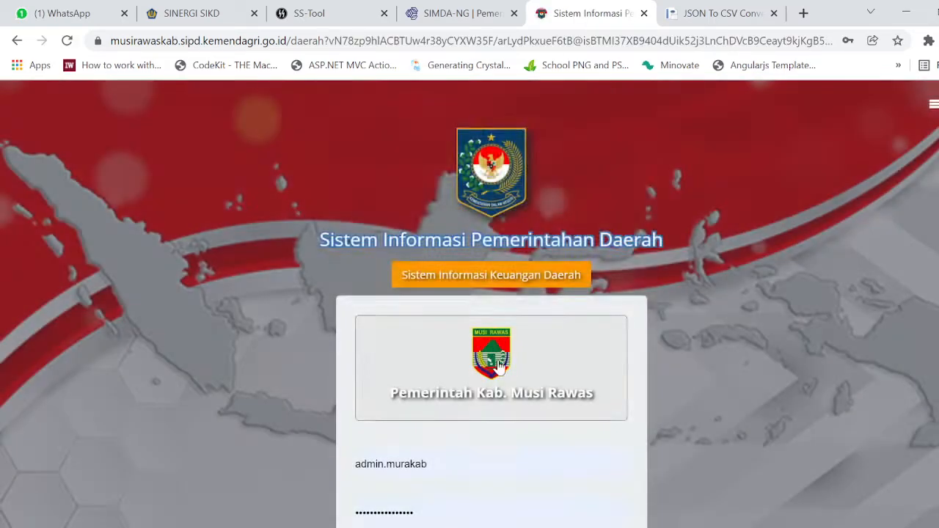
click(511, 443)
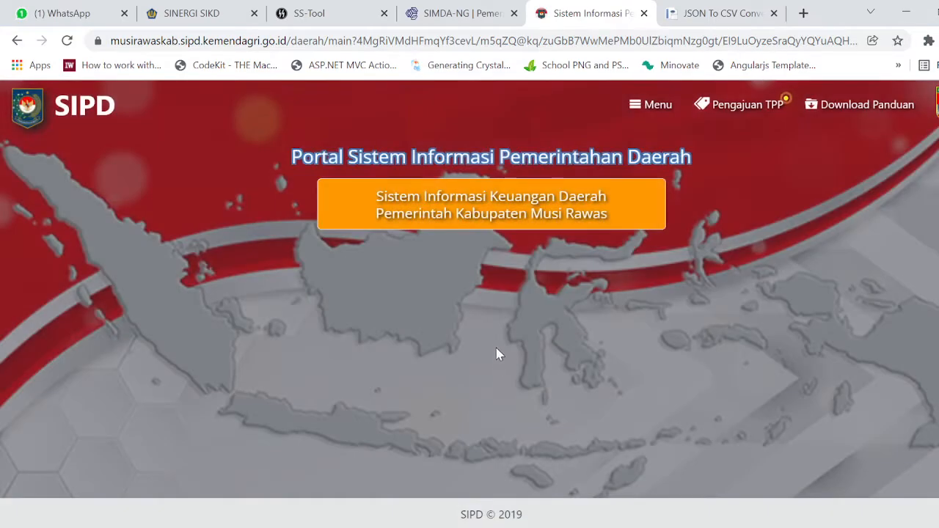
click(562, 285)
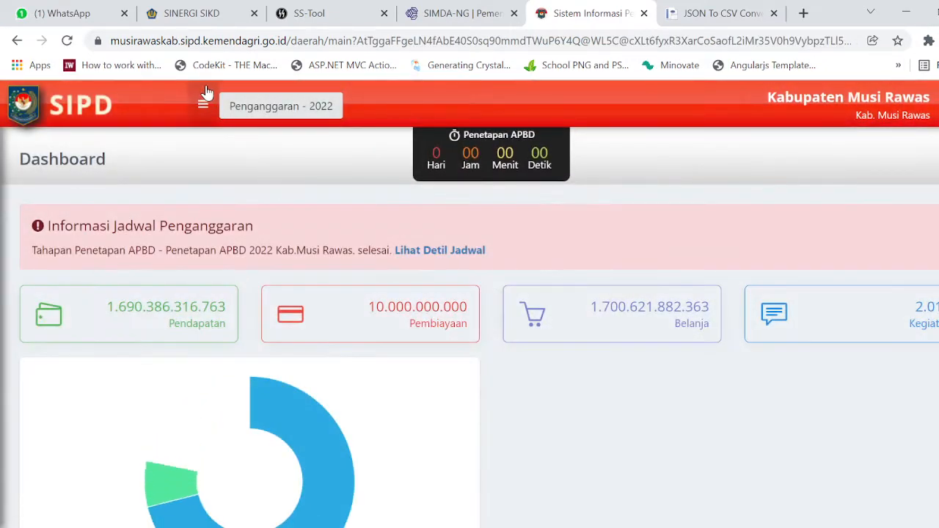
Go to Pengaturan > Profil > Perangkat Daerah from the sidebar.
click(203, 103)
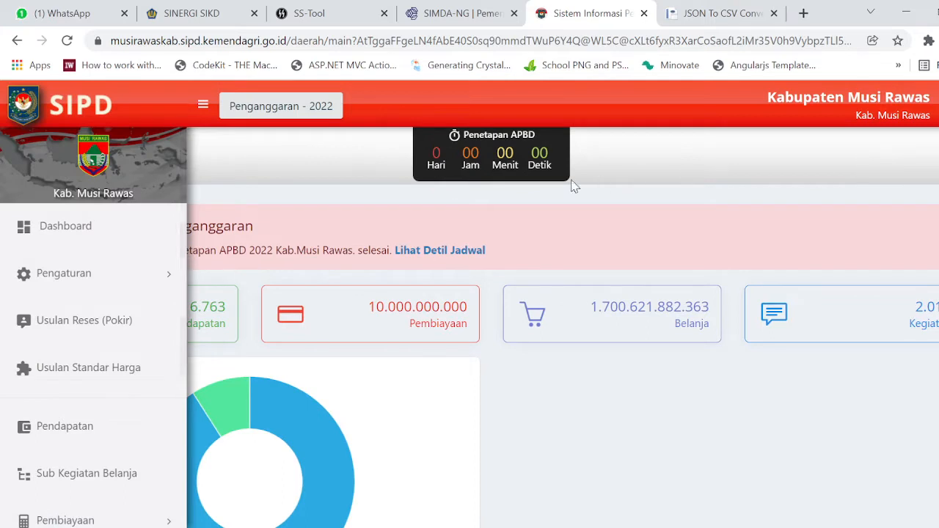
click(126, 291)
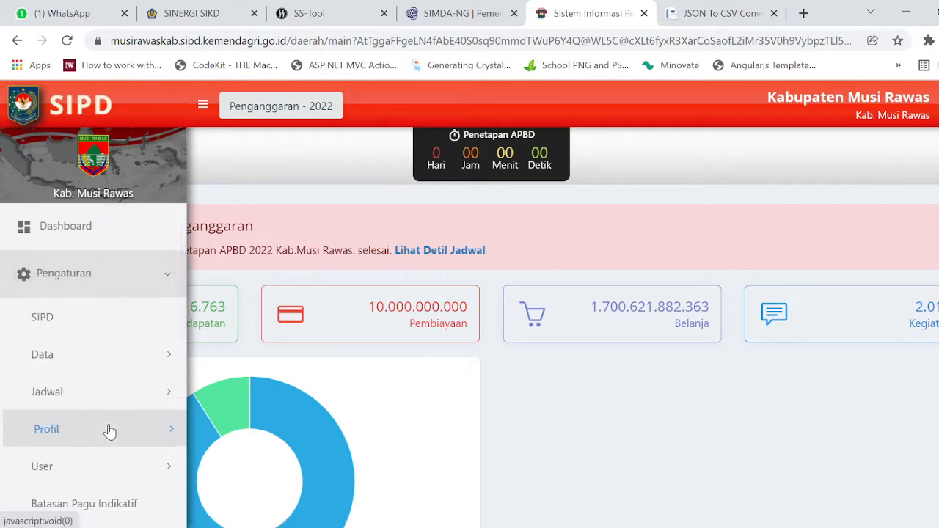
click(168, 429)
click(137, 470)
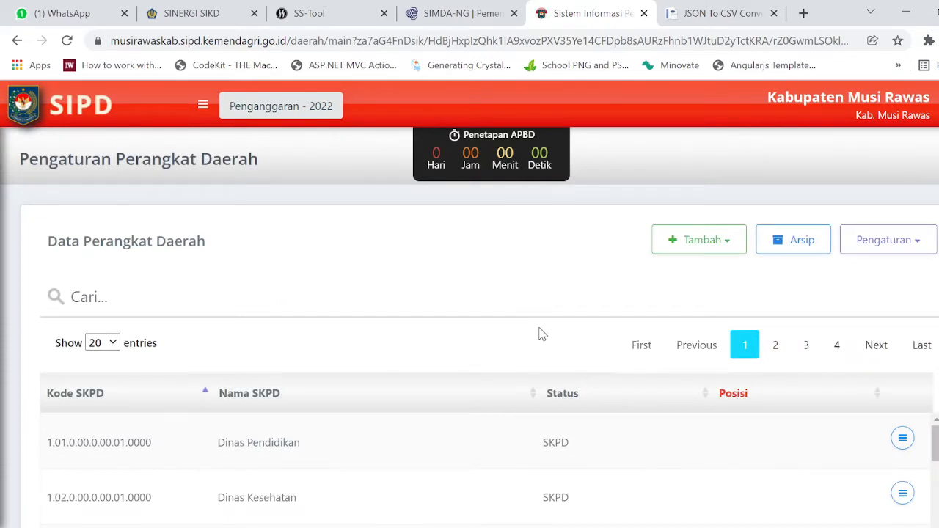
Open DevTools' network panel and reload the Perangkat Daerah page to record its requests.
key(F12)
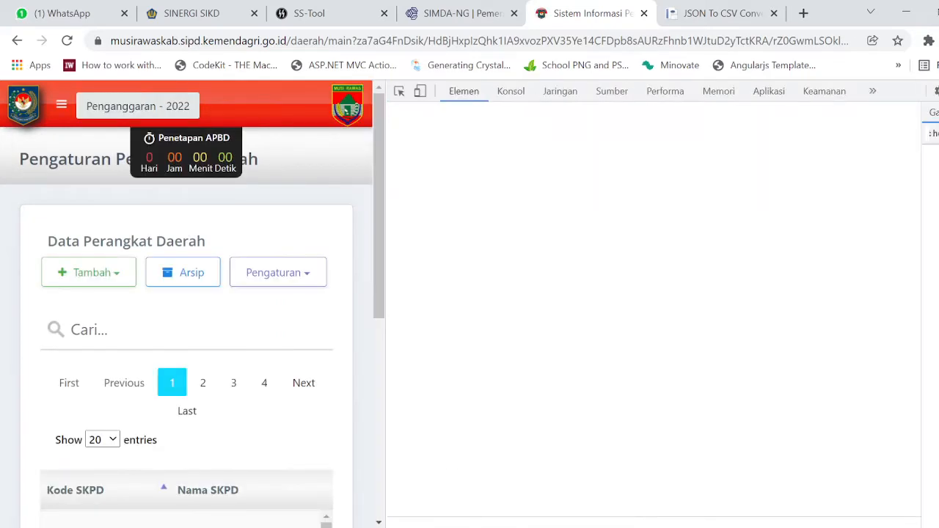
key(alt+Tab)
key(alt+Tab)
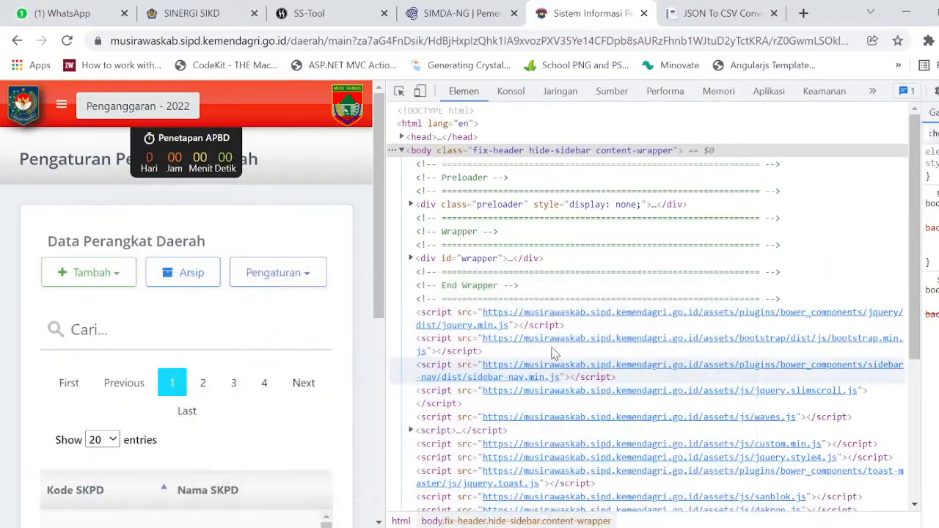
click(561, 93)
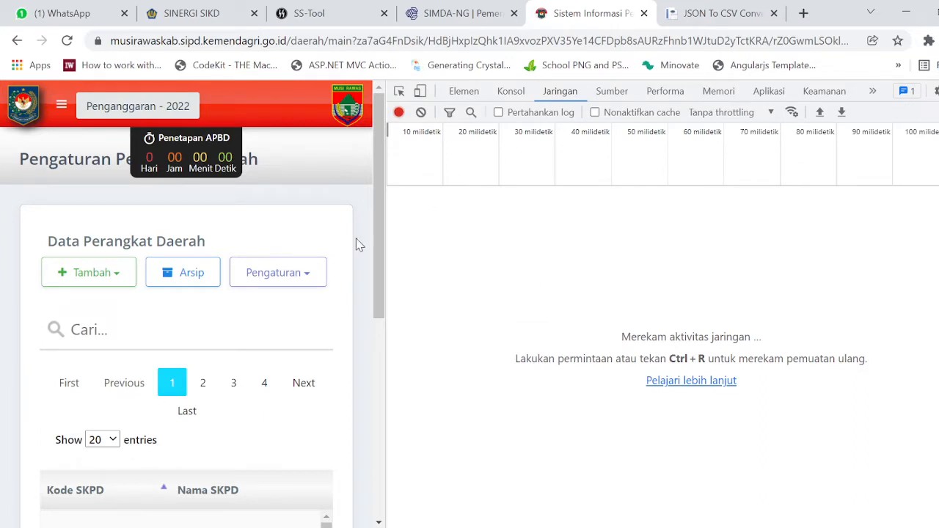
click(66, 40)
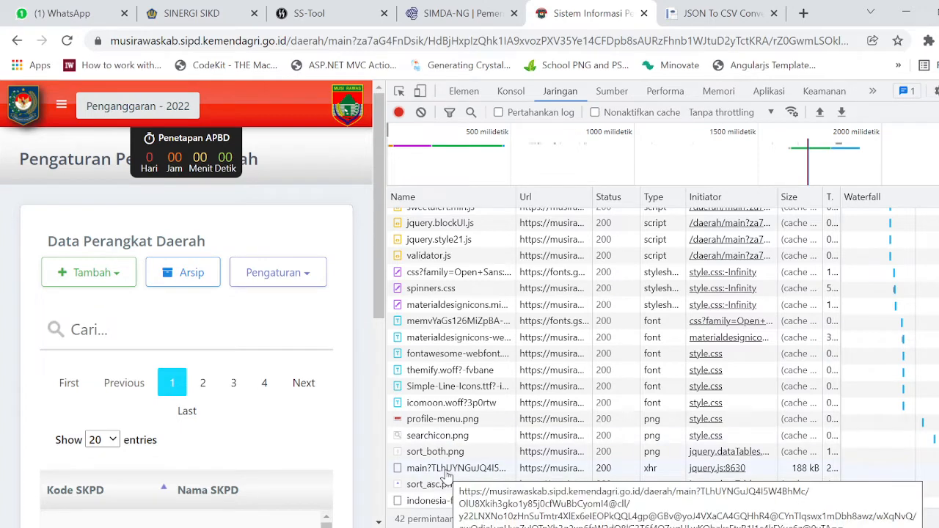
Copy the agency request's 73-record data array as an object from its preview.
click(445, 471)
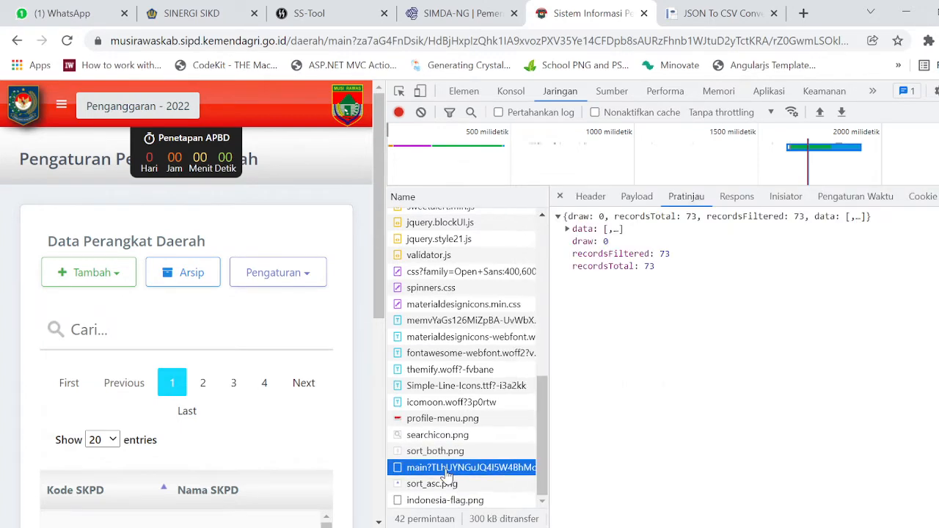
click(567, 230)
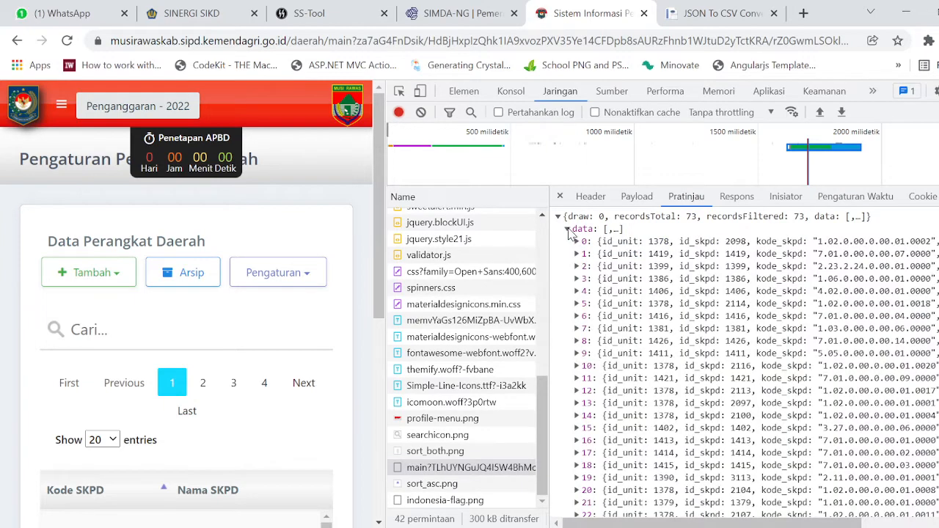
right_click(573, 234)
click(611, 280)
click(719, 13)
Review the agency JSON input and its 73-row CSV result, selecting part of the result rows.
scroll(663, 176, up, 2)
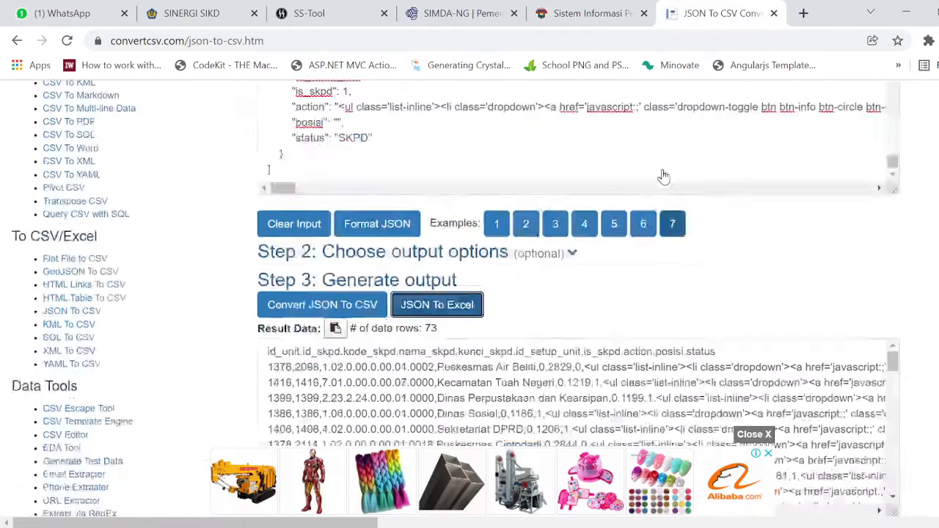
scroll(645, 179, up, 10)
click(210, 40)
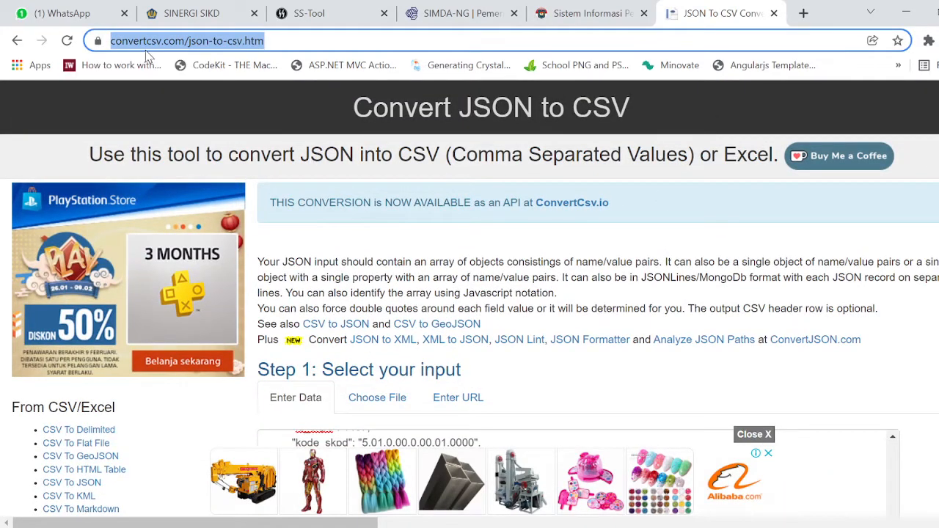
scroll(503, 242, down, 6)
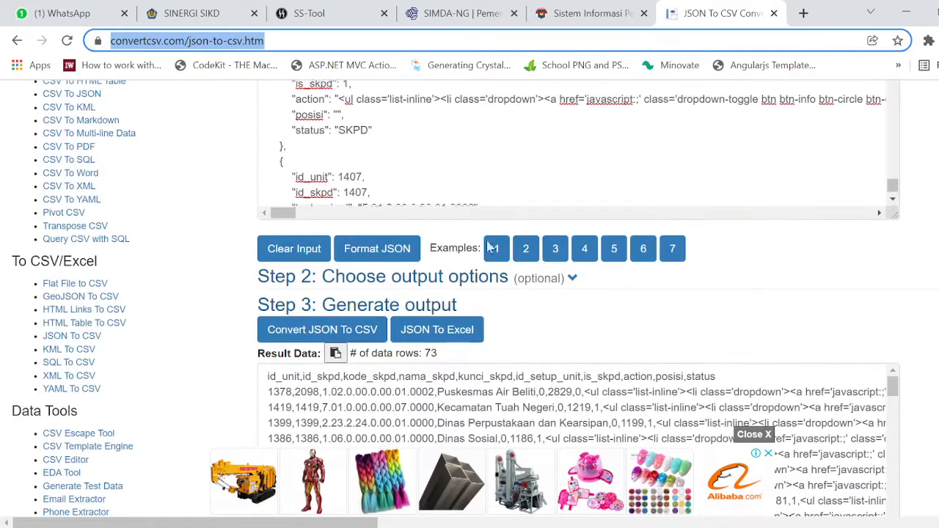
scroll(487, 182, down, 3)
click(509, 178)
scroll(523, 181, down, 3)
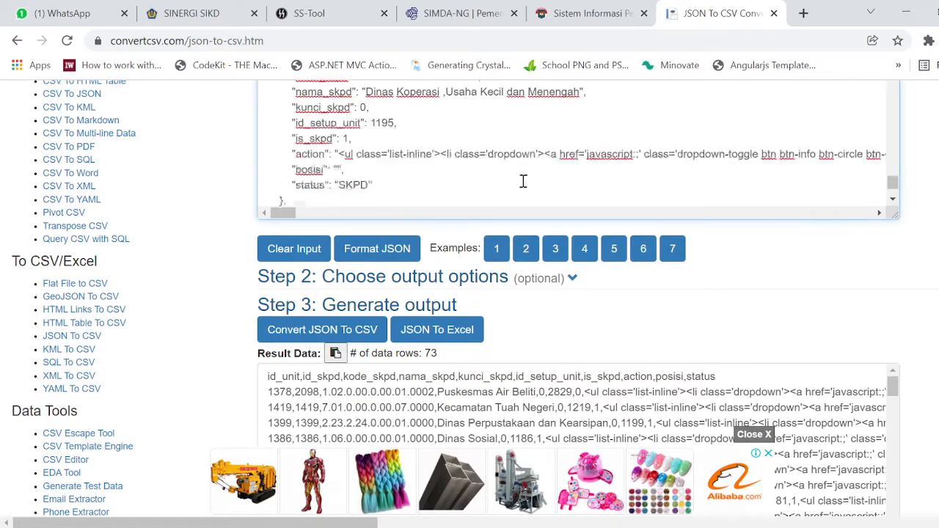
scroll(523, 181, up, 5)
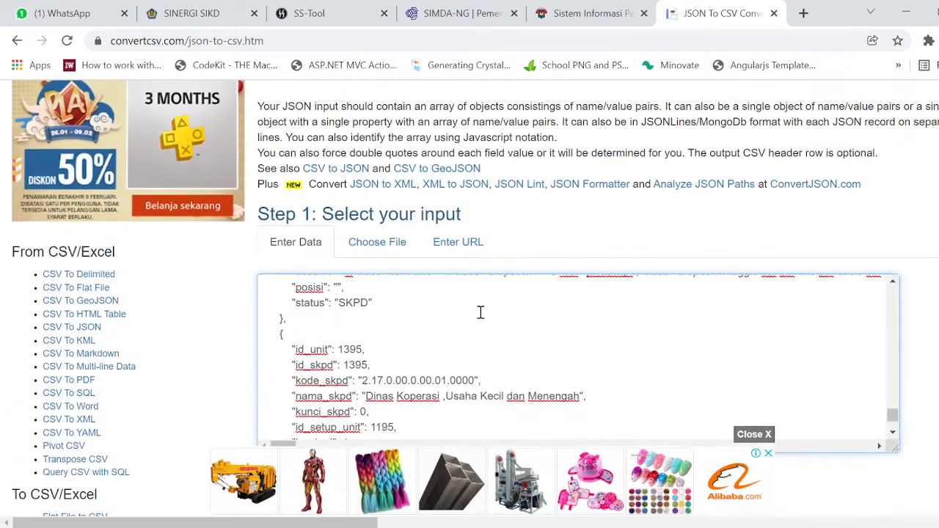
scroll(545, 319, down, 5)
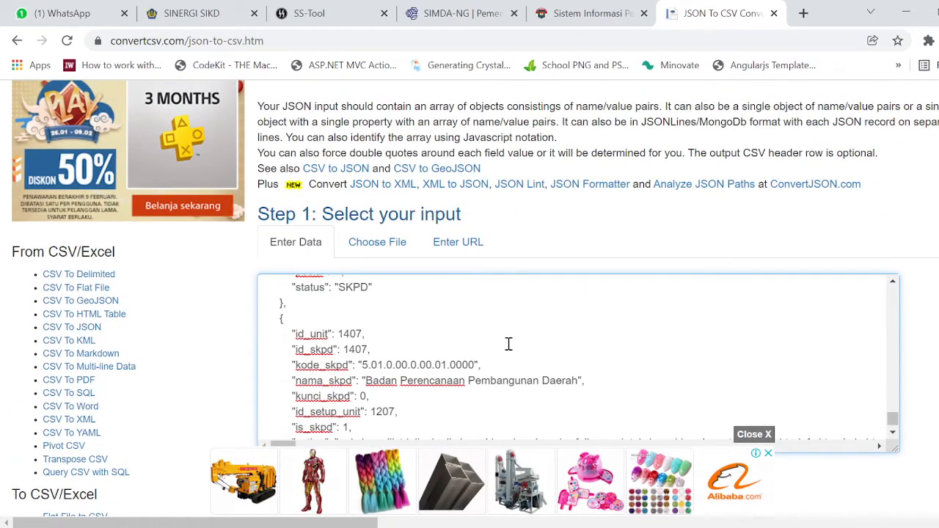
scroll(508, 344, down, 8)
scroll(497, 266, down, 3)
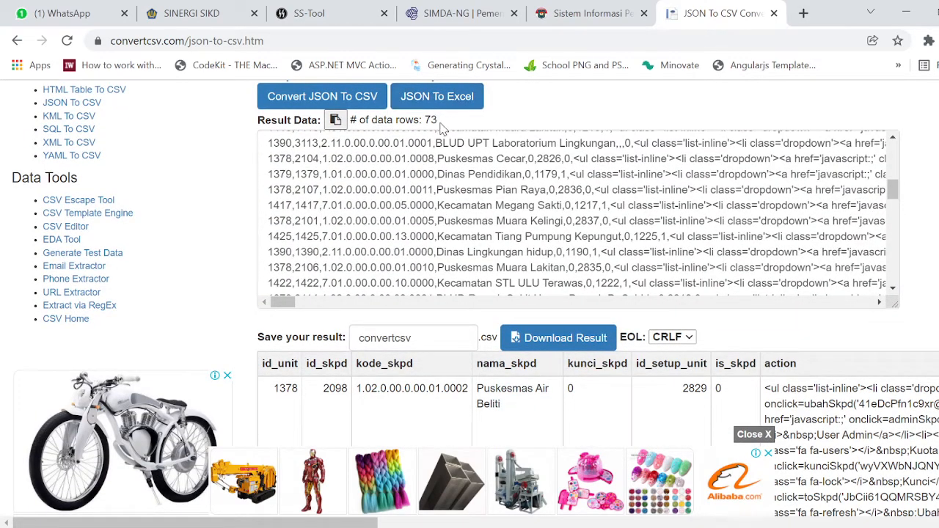
scroll(521, 264, down, 5)
scroll(733, 411, down, 1)
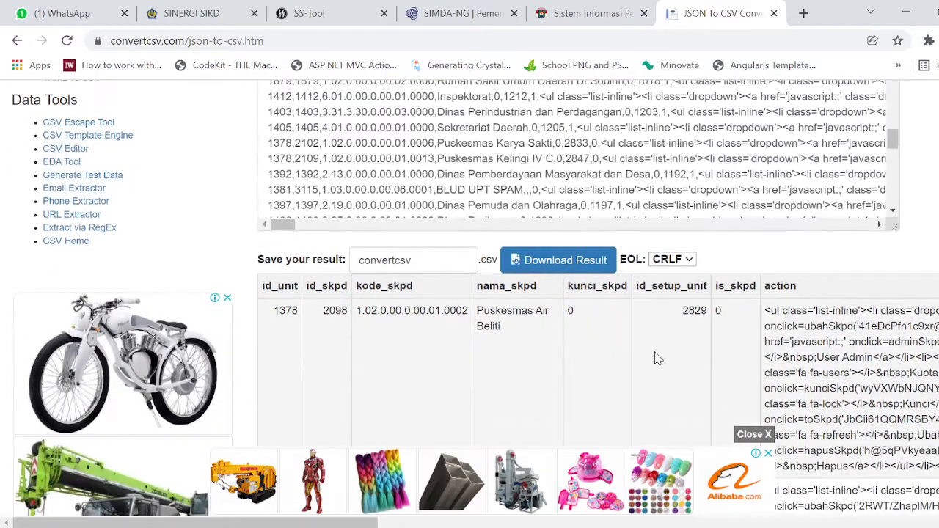
scroll(534, 345, down, 2)
mouse_move(389, 239)
mouse_down()
mouse_move(804, 302)
mouse_move(836, 407)
mouse_move(839, 400)
mouse_up()
mouse_move(385, 527)
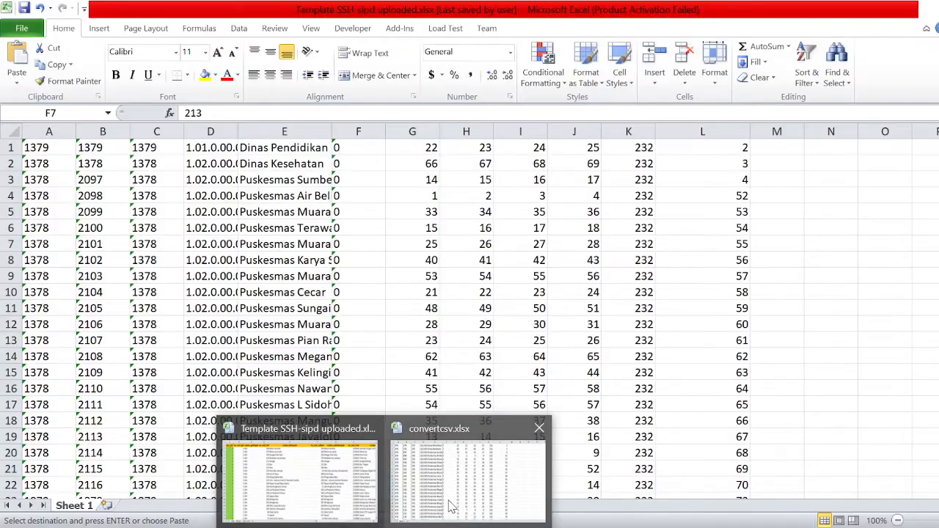
Compare convertcsv.xlsx with the Template SSH-sipd workbook and undo to restore its row 1 headers.
click(453, 505)
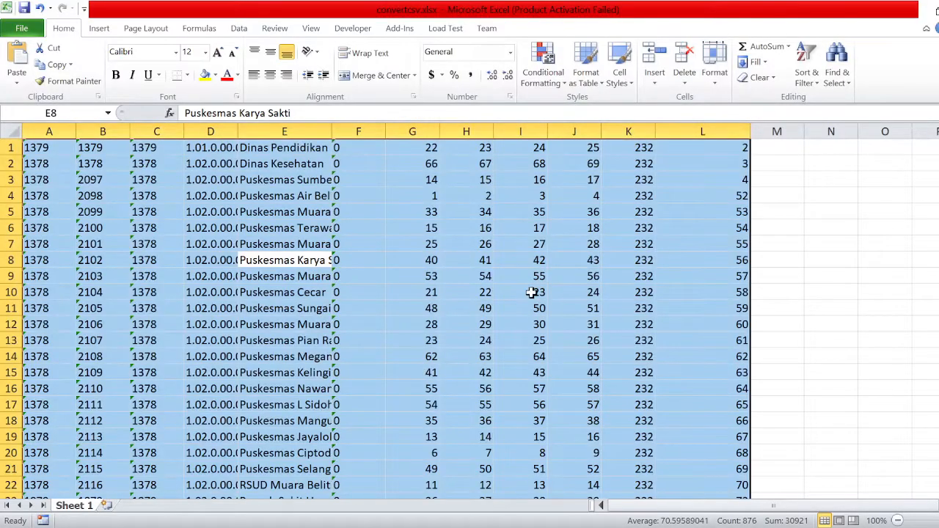
click(531, 292)
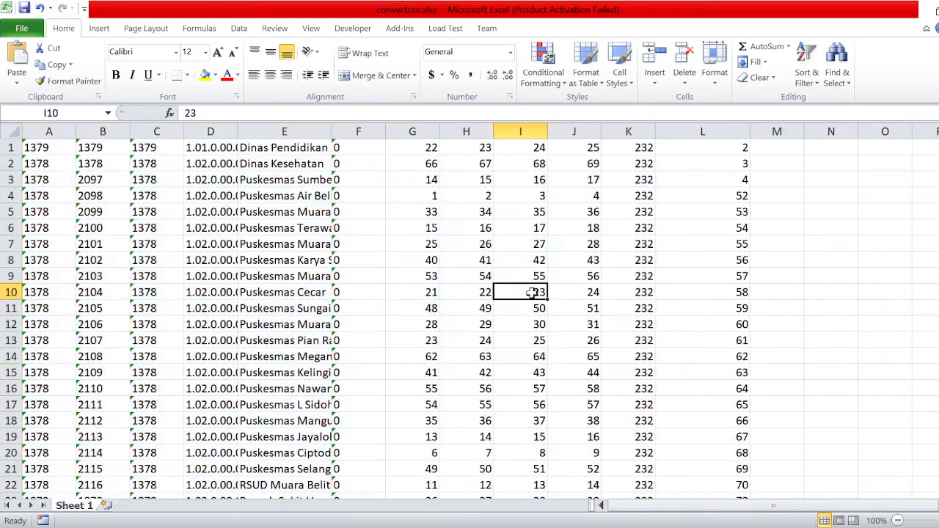
key(alt+Tab)
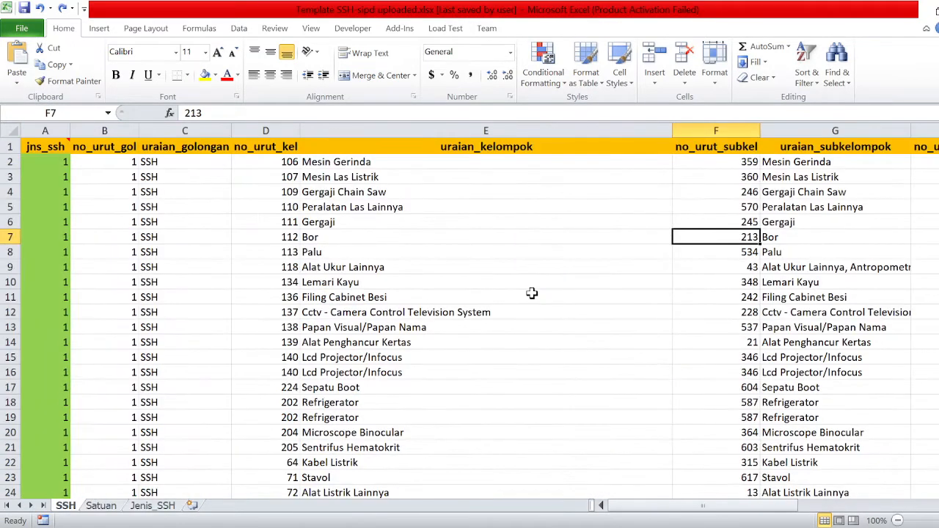
click(449, 469)
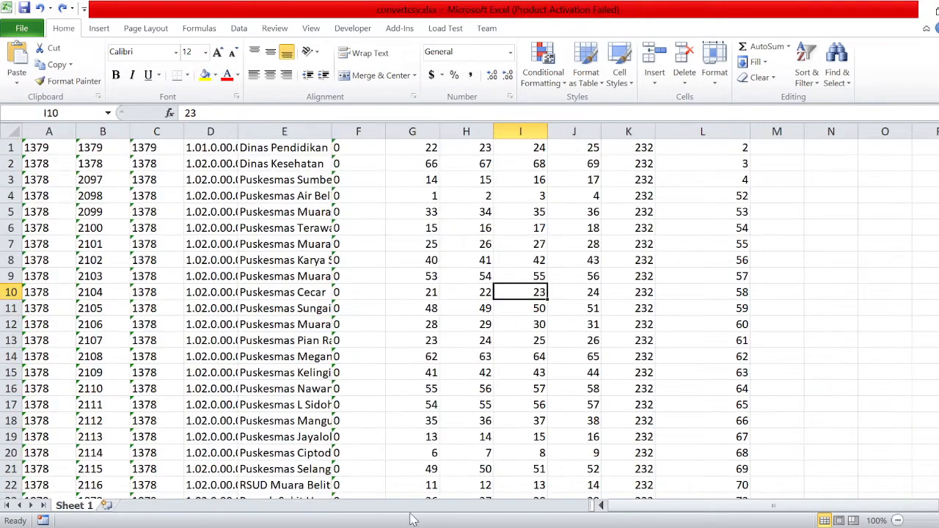
click(468, 495)
key(ctrl+z)
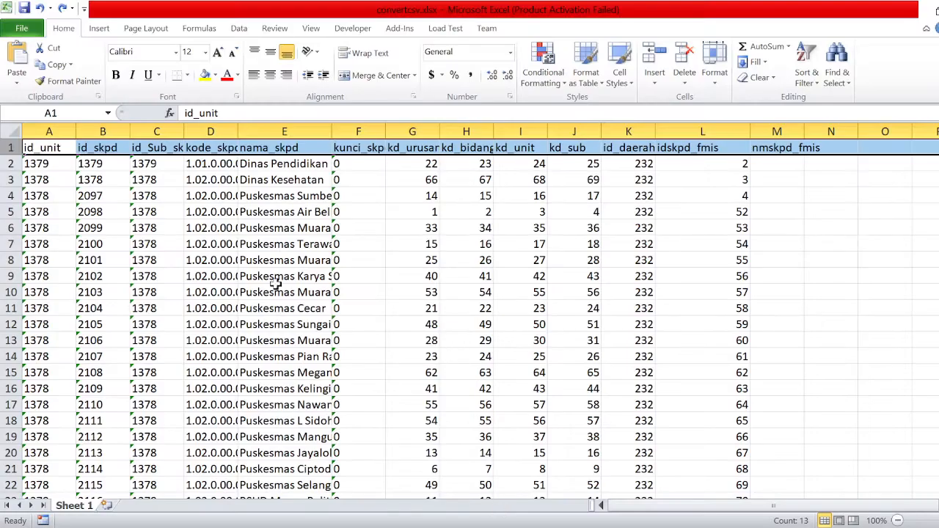
click(103, 211)
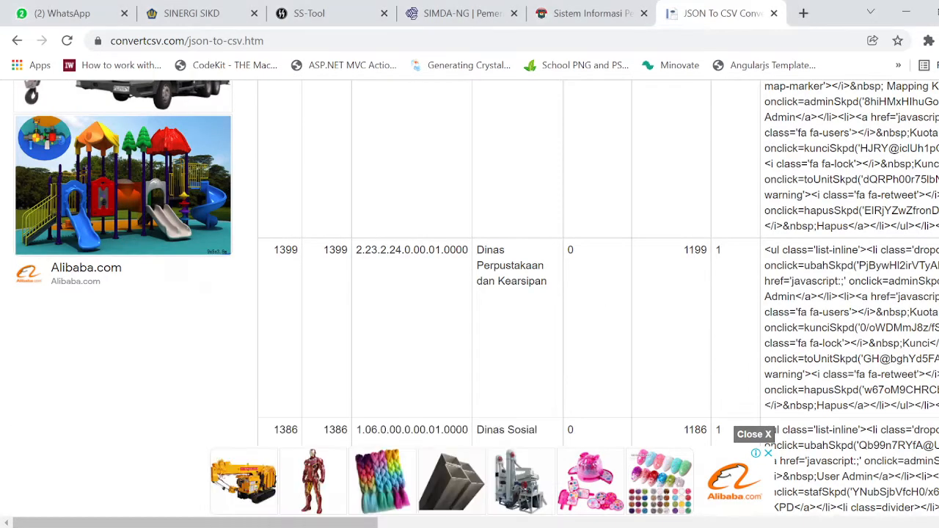
scroll(664, 319, up, 3)
scroll(664, 320, up, 2)
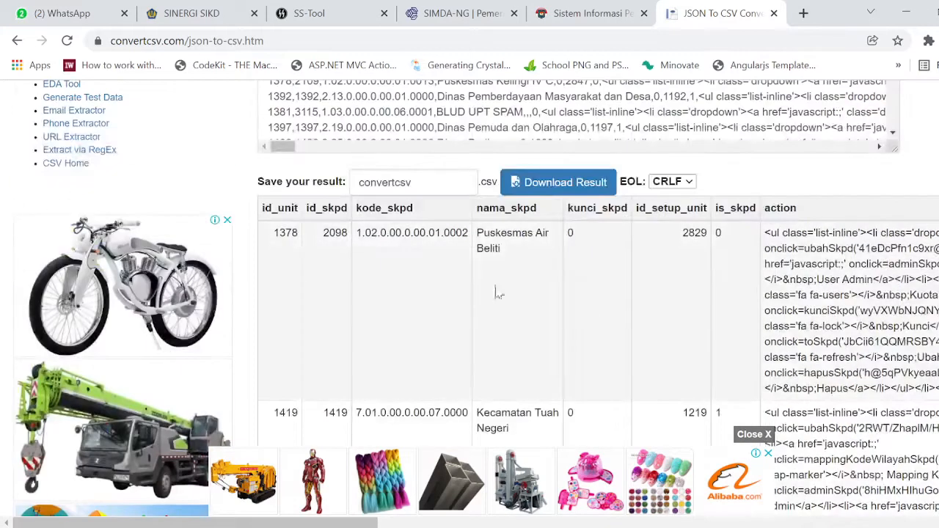
drag(606, 270, 866, 264)
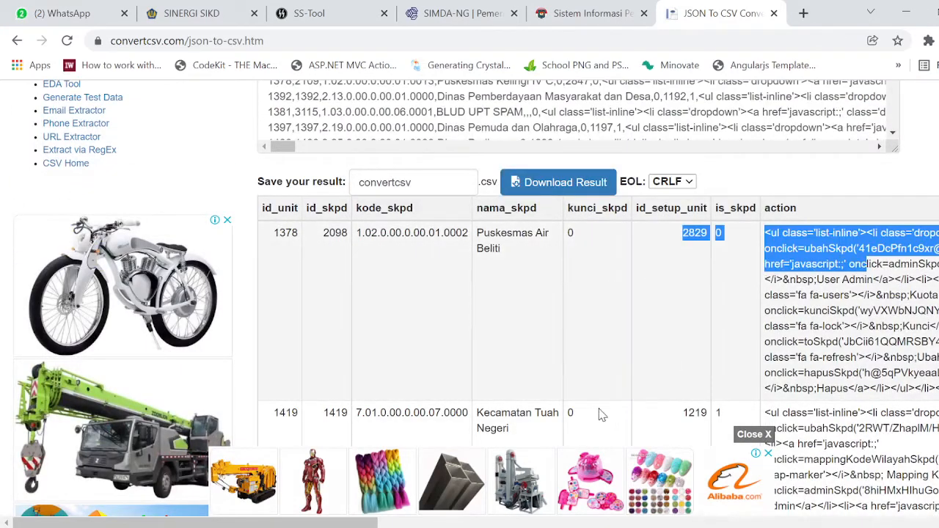
mouse_move(396, 525)
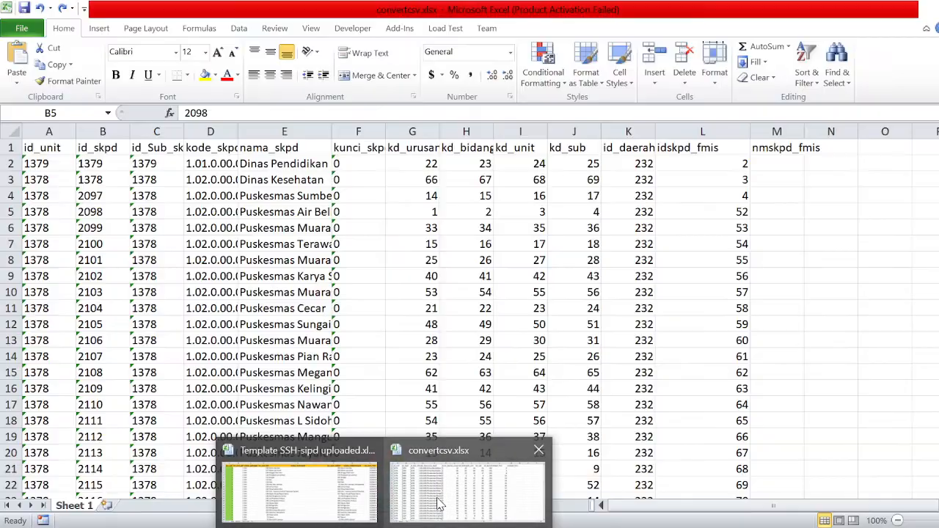
Copy the id_unit values A2:A74 and paste them as values into id_Sub_skpd from C2.
click(439, 503)
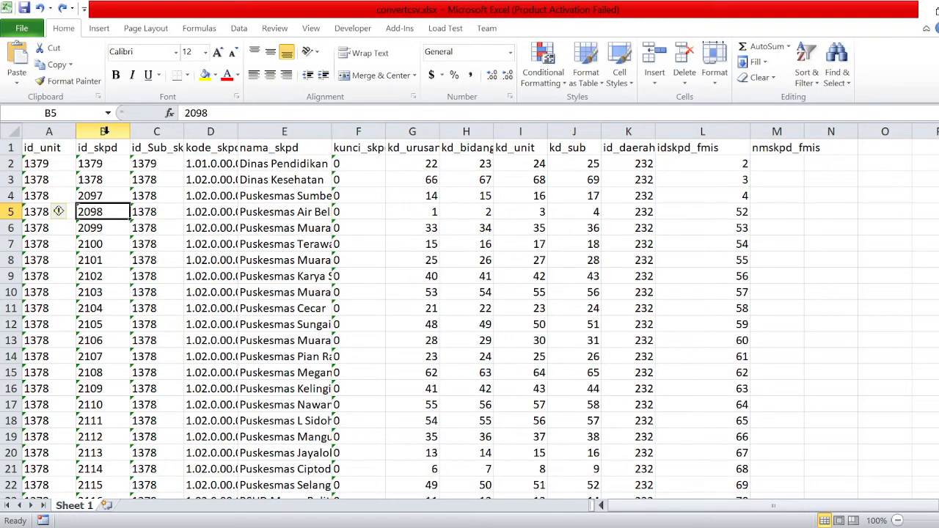
click(167, 131)
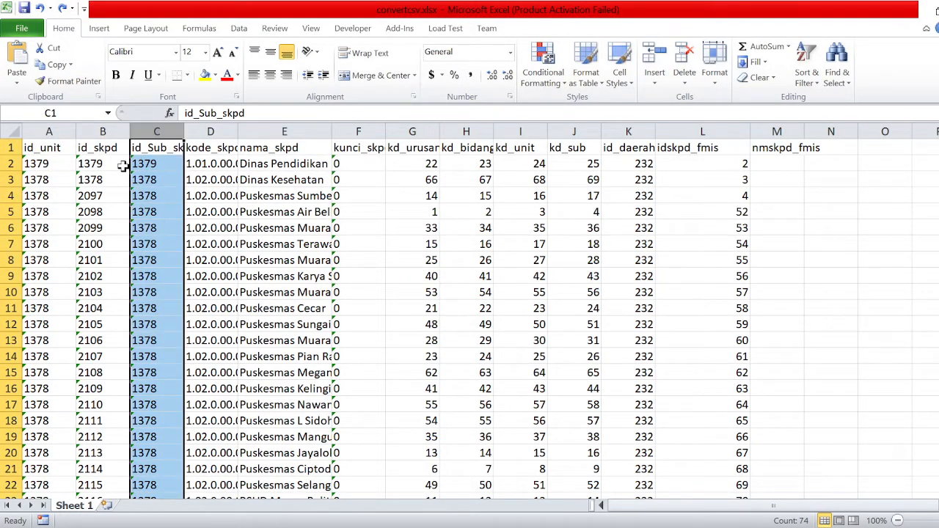
drag(46, 163, 59, 495)
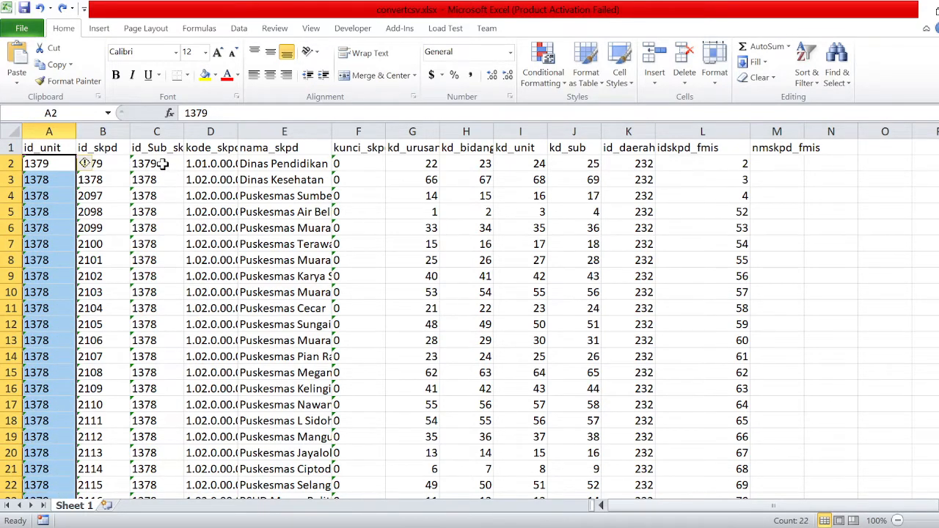
drag(162, 163, 150, 386)
drag(50, 163, 55, 477)
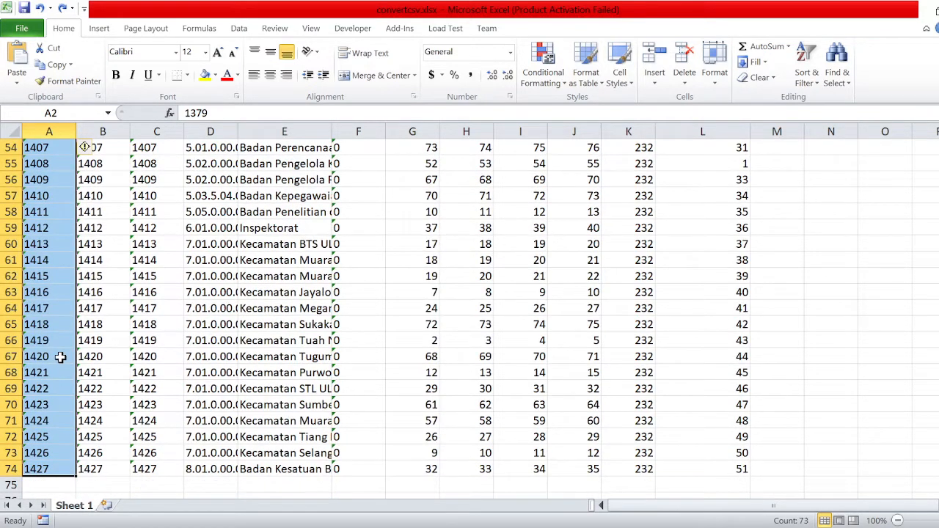
right_click(60, 357)
click(96, 122)
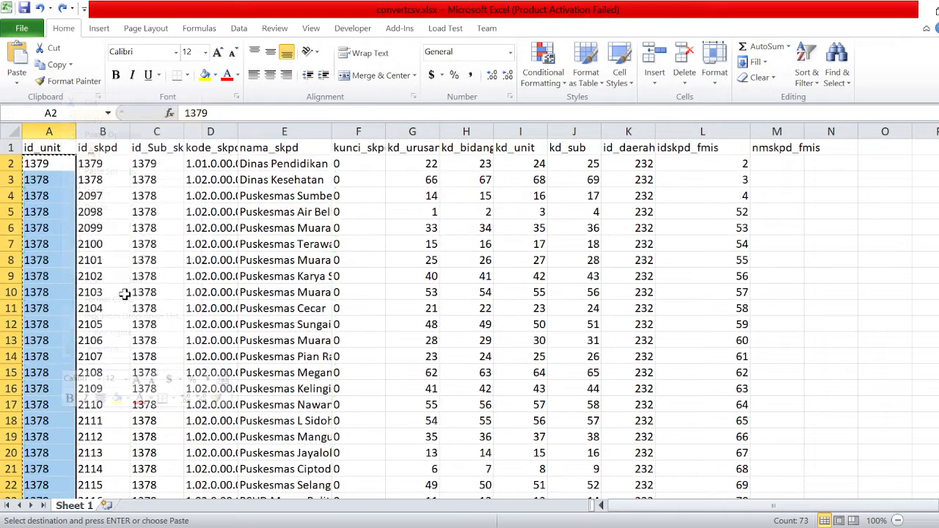
click(153, 167)
right_click(161, 172)
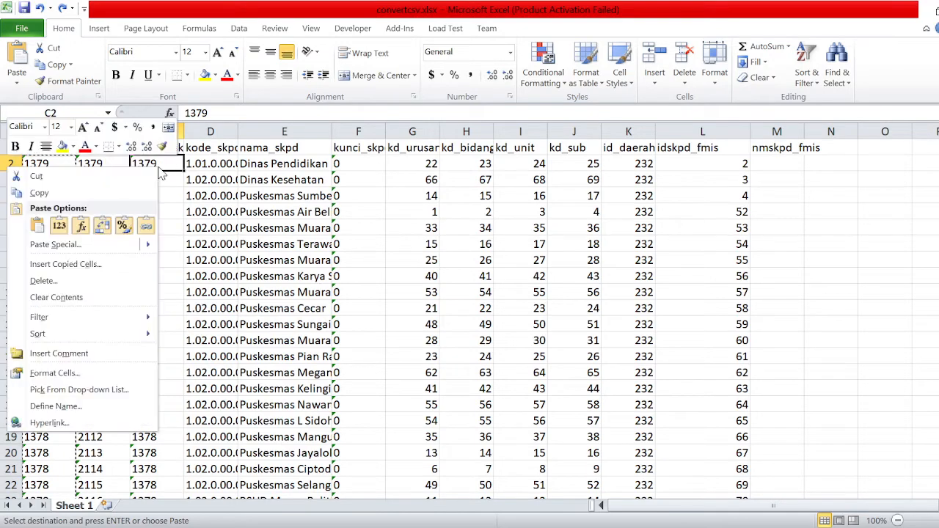
click(58, 226)
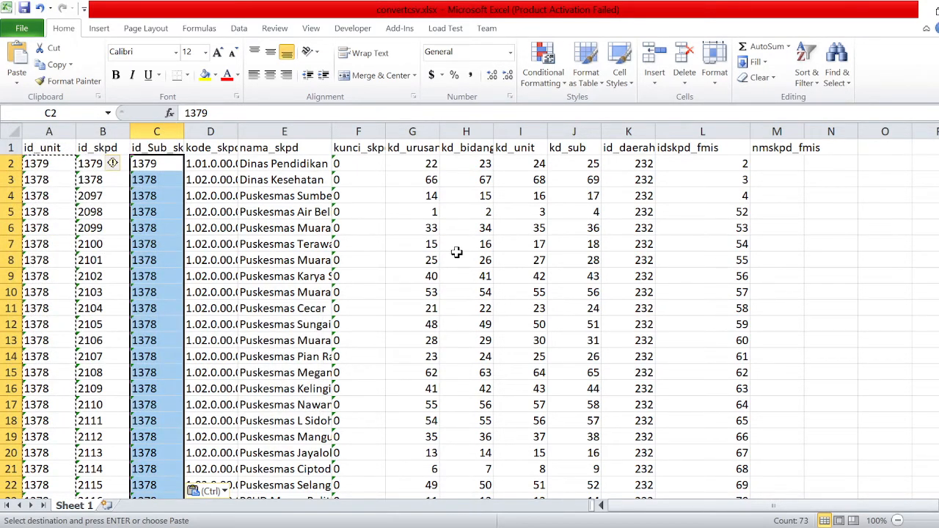
click(277, 472)
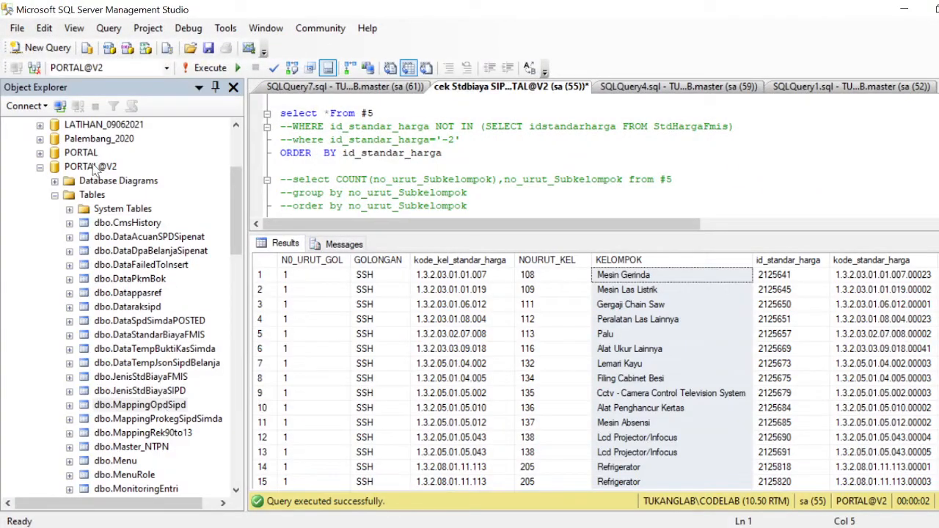
Open Edit Top 200 Rows for PORTAL@V2's dbo.MappingOpdSipd and scroll through its 73 rows.
click(94, 169)
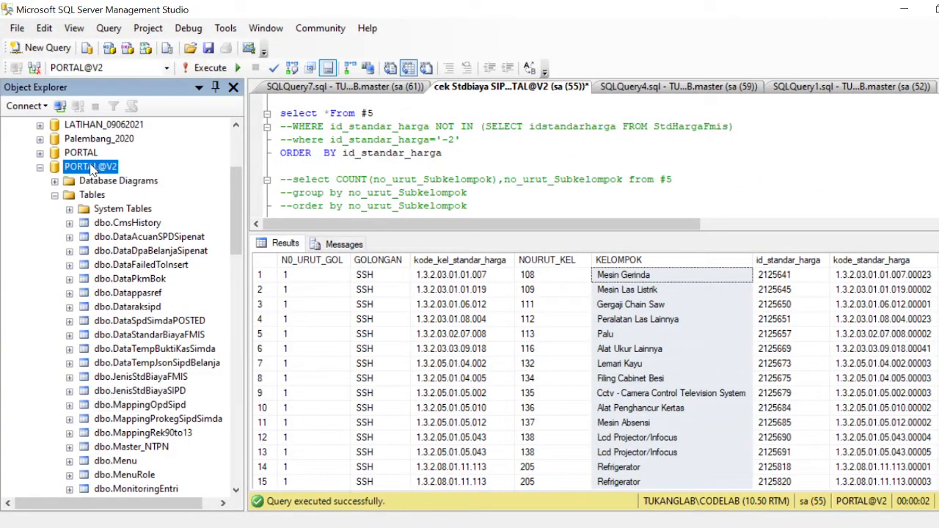
right_click(150, 413)
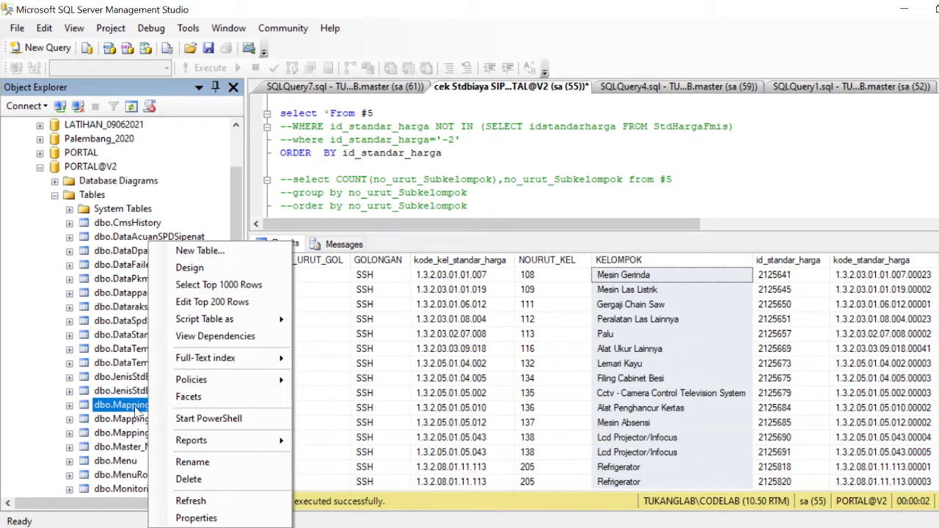
click(128, 420)
click(176, 405)
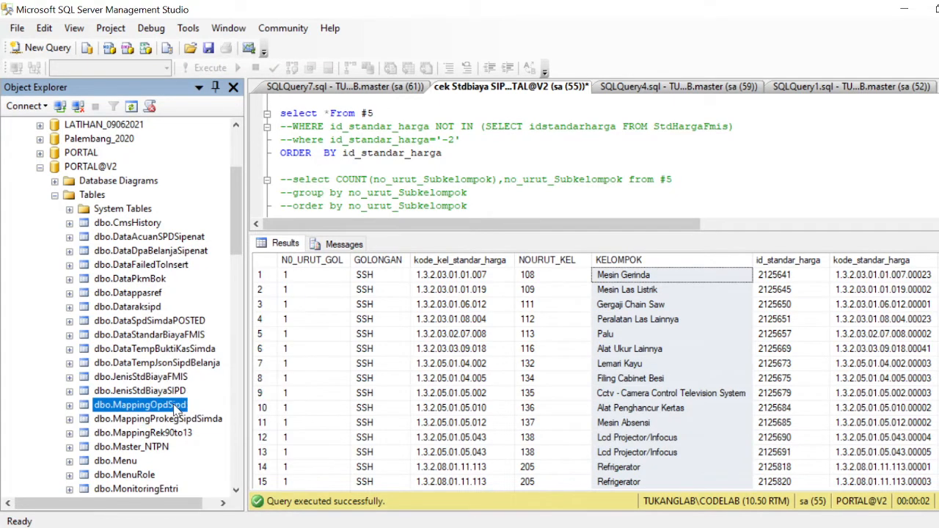
right_click(176, 410)
click(235, 302)
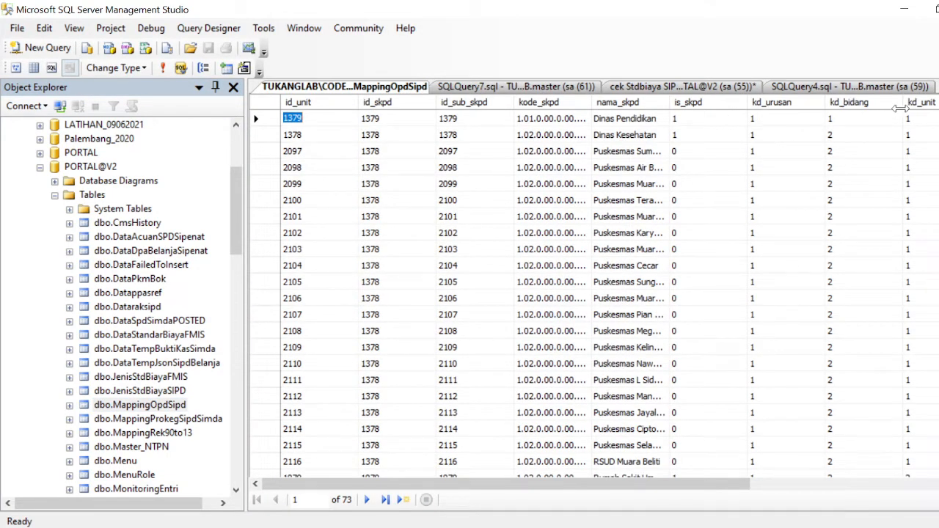
drag(756, 489, 762, 492)
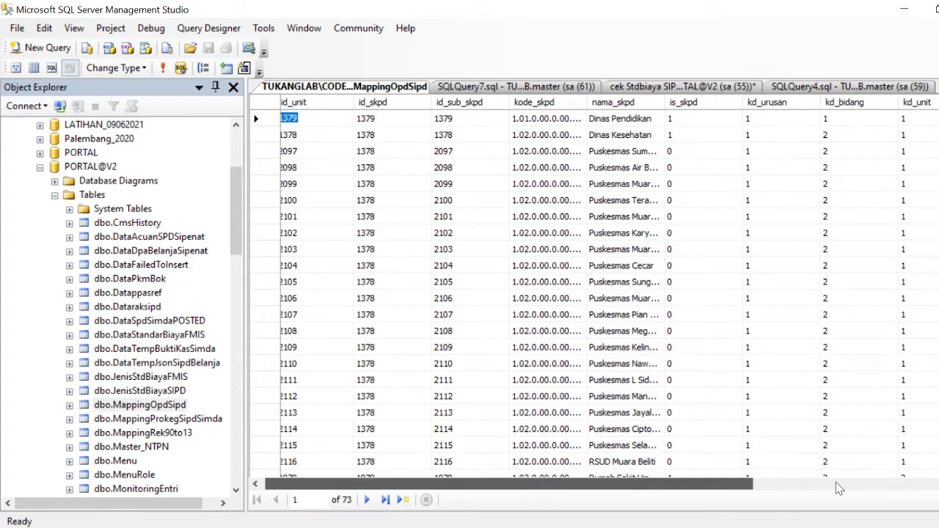
drag(839, 489, 837, 488)
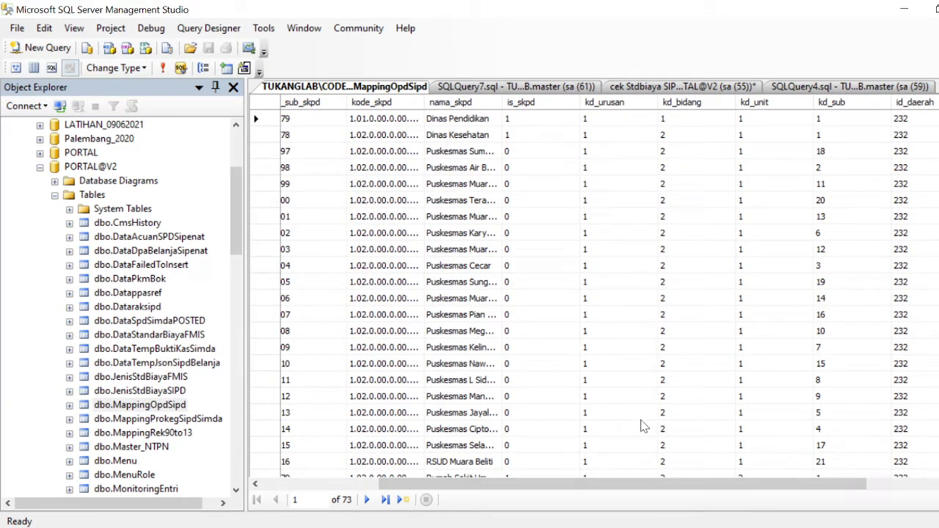
drag(633, 484, 703, 485)
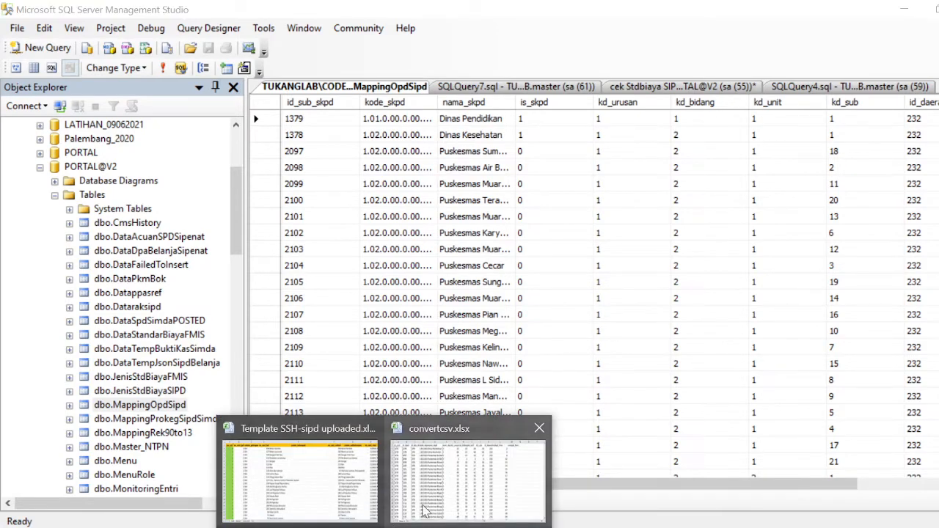
click(455, 506)
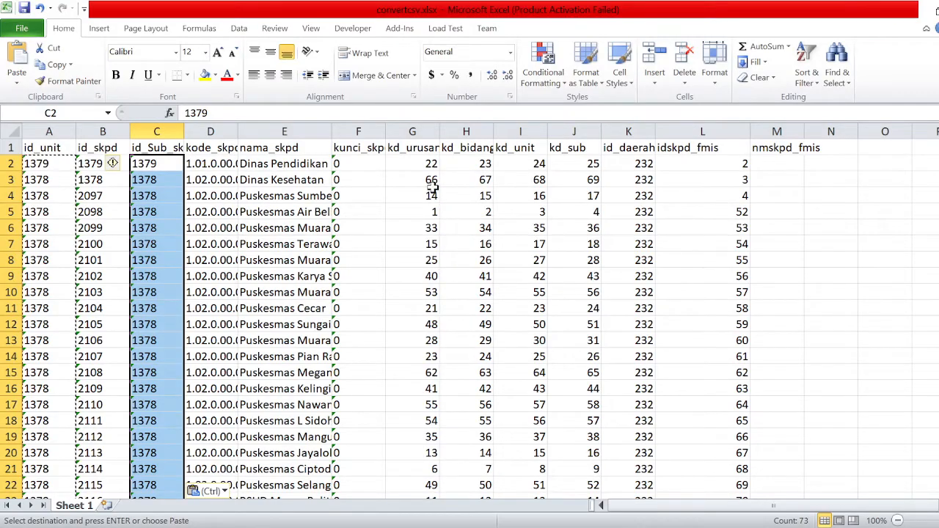
Replace row 2's kd_urusan, kd_bidang, kd_unit and kd_sub values with 1, 2, 3, 4.
click(433, 169)
click(487, 174)
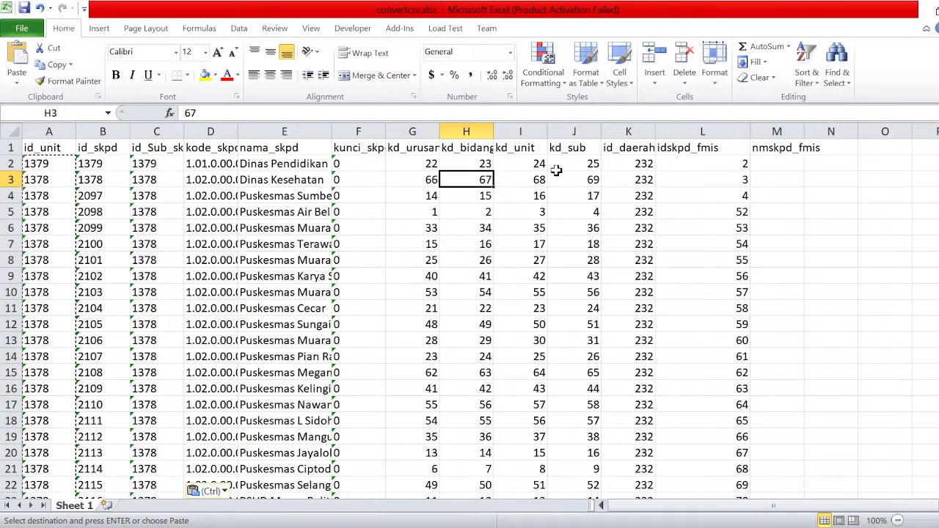
click(434, 164)
text(1)
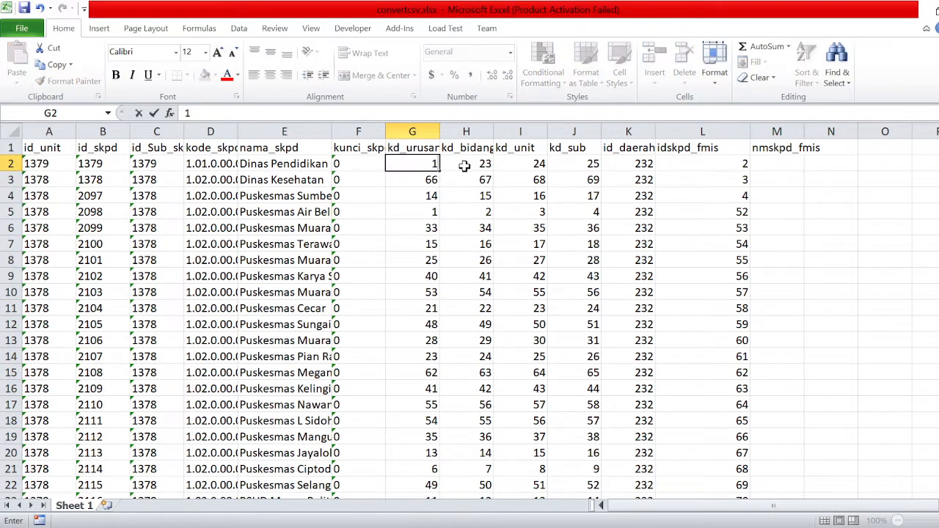
click(481, 164)
text(2)
click(539, 164)
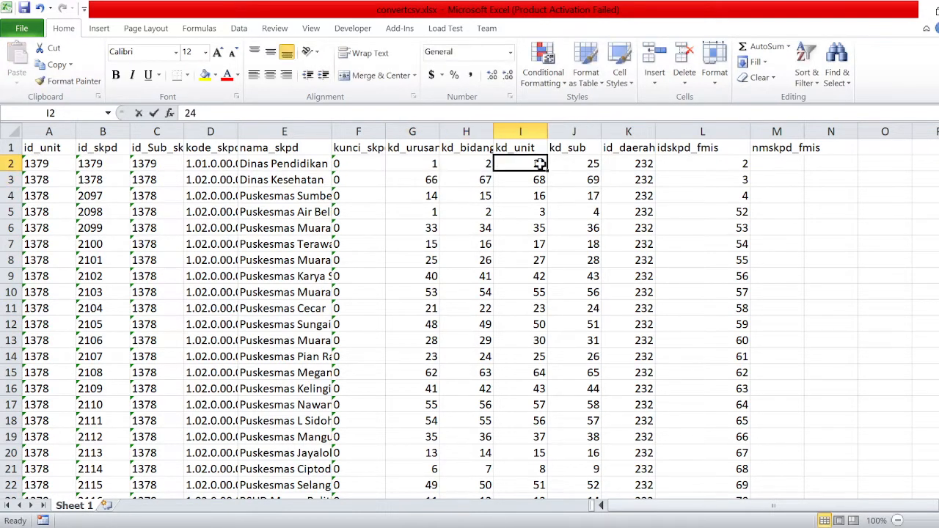
text(3)
click(563, 164)
text(4)
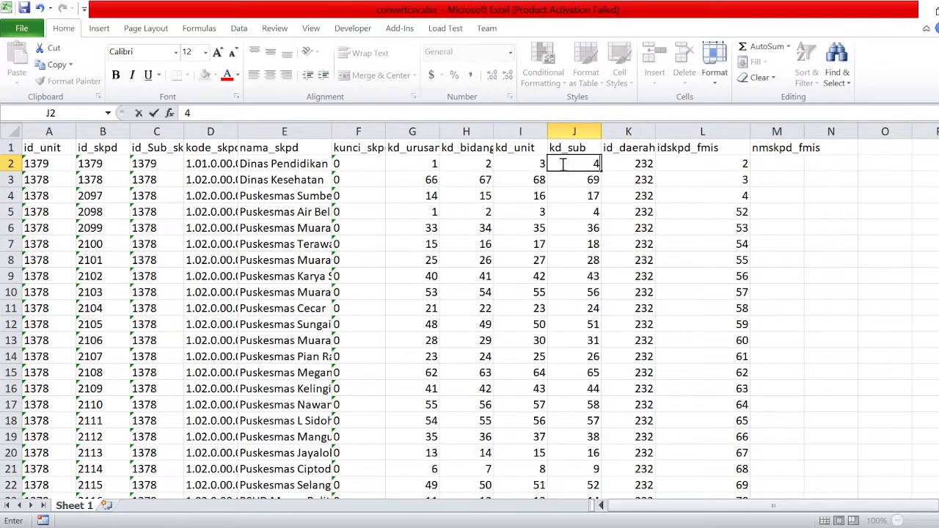
Replace row 3's kd_urusan, kd_bidang, kd_unit and kd_sub values with 2, 3, 4, 5.
click(420, 181)
text(2)
click(475, 181)
text(3)
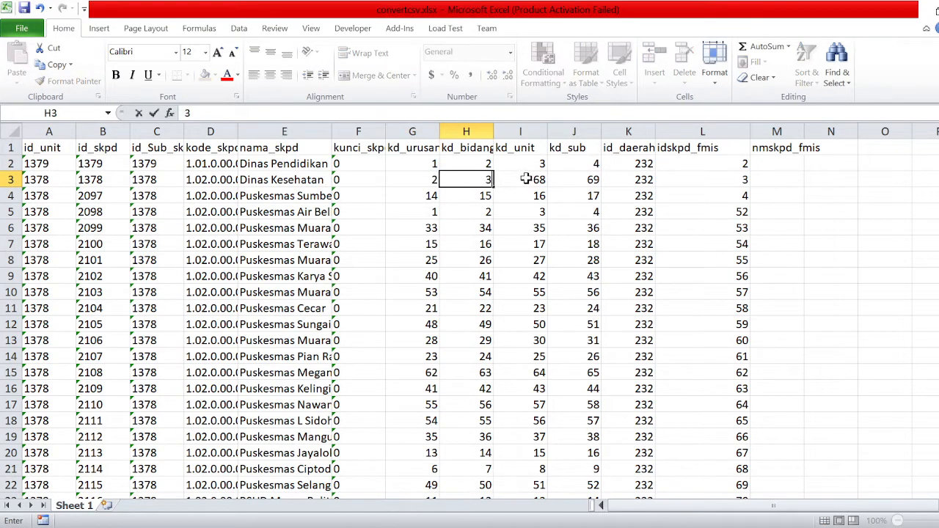
click(532, 180)
text(4)
click(590, 180)
text(5)
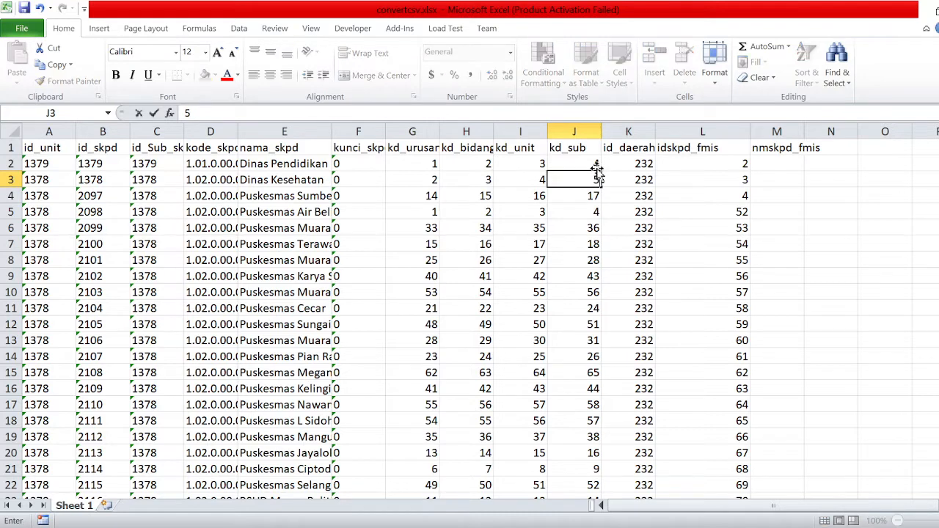
Fill kd_sub, kd_unit, kd_bidang and kd_urusan down every row as ascending series.
drag(596, 169, 598, 180)
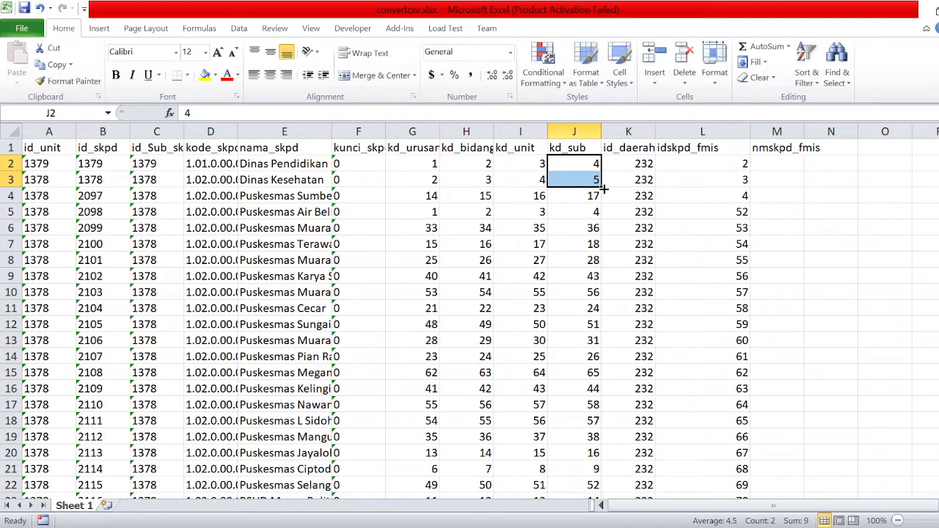
double_click(603, 190)
drag(540, 165, 541, 186)
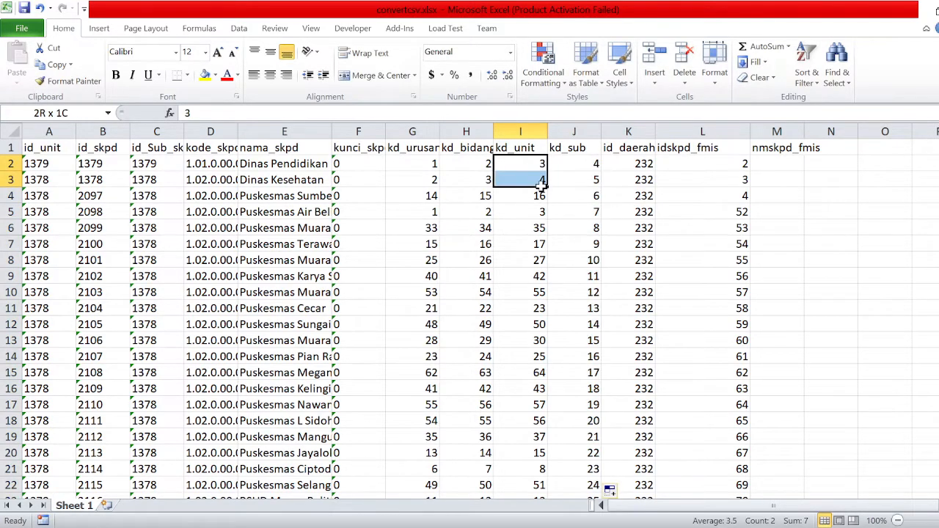
double_click(546, 188)
click(482, 166)
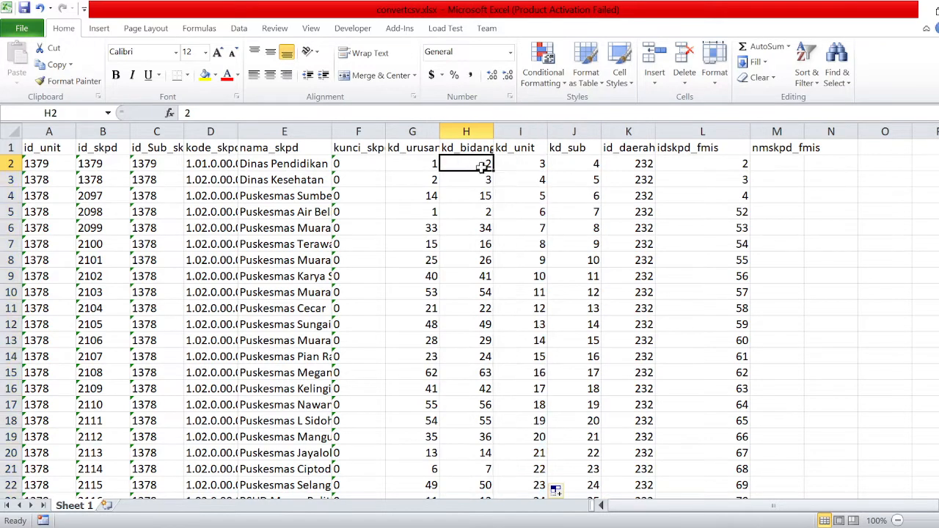
drag(482, 167, 486, 183)
double_click(493, 188)
drag(432, 166, 433, 178)
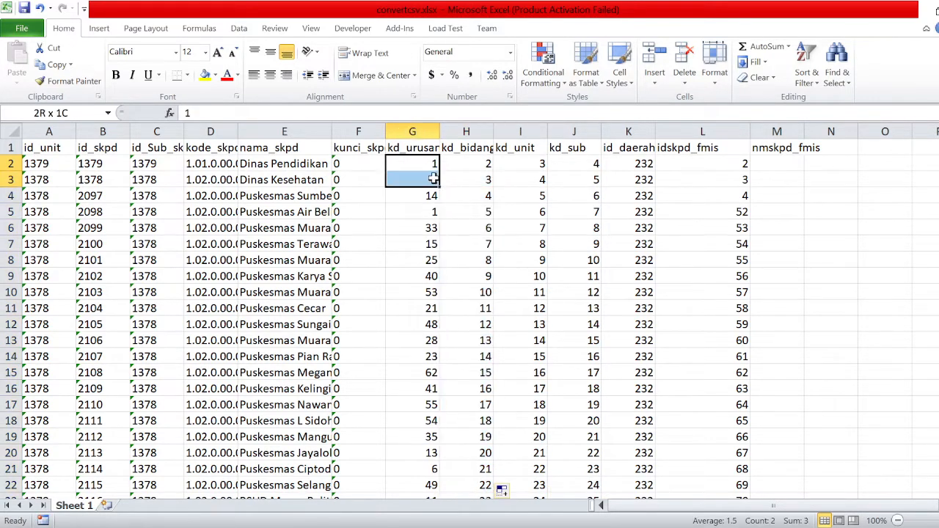
double_click(439, 186)
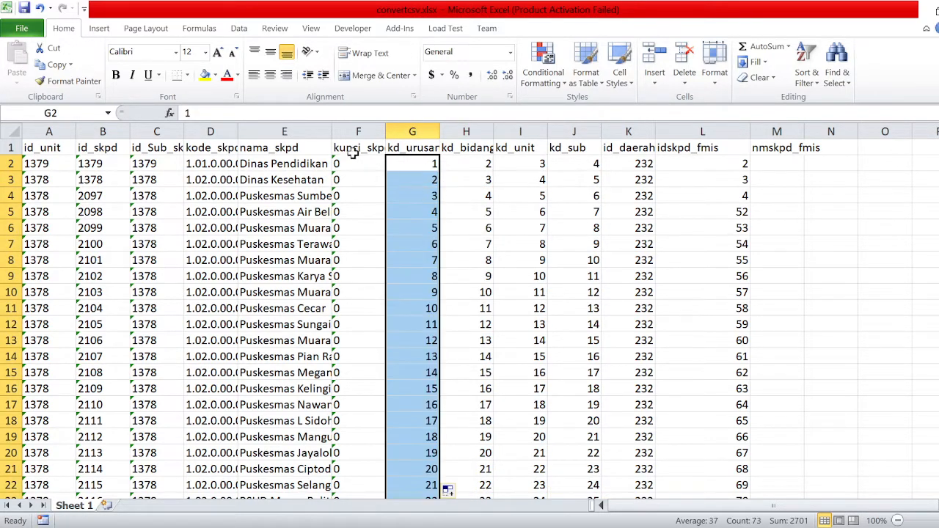
drag(352, 150, 364, 224)
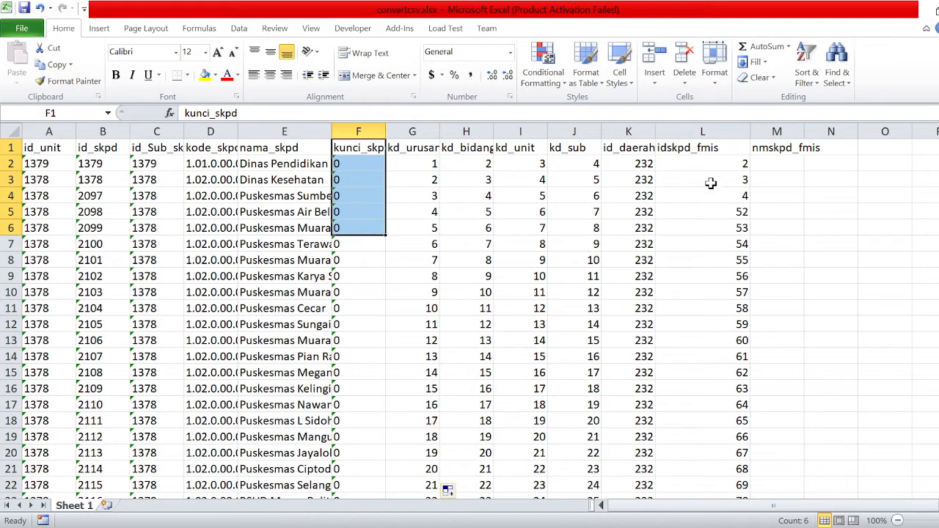
Select the id_daerah and idskpd_fmis columns.
click(631, 130)
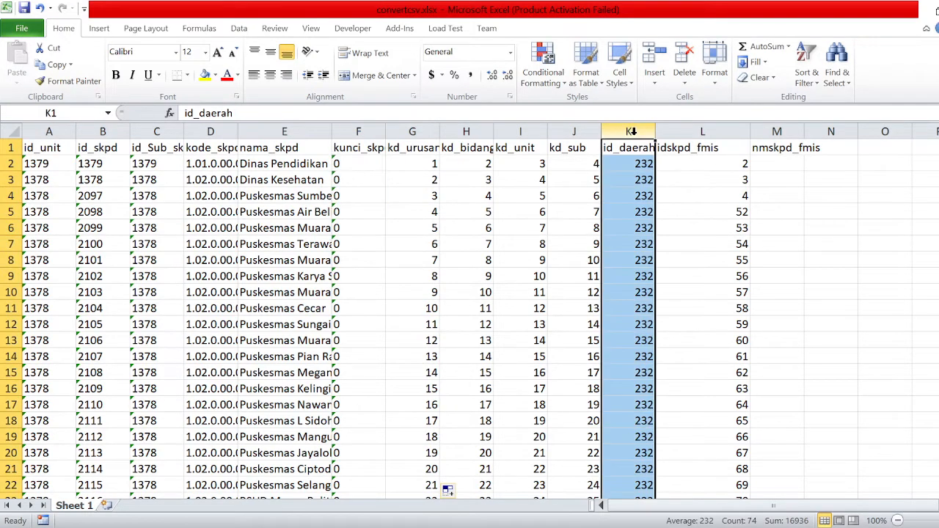
click(700, 130)
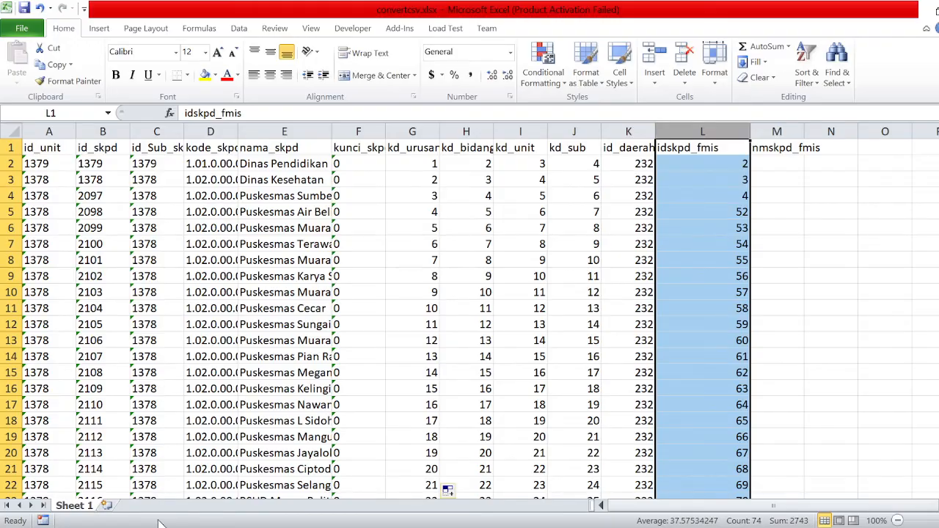
key(alt+Tab)
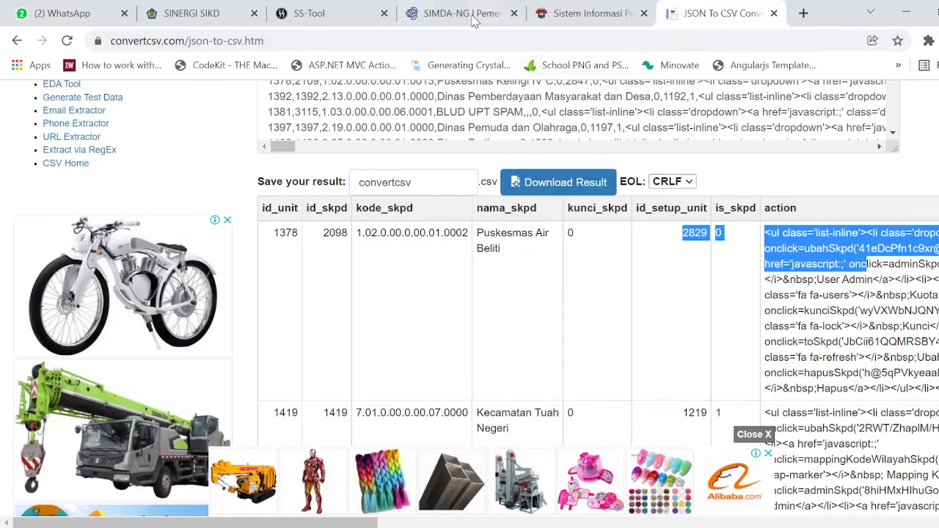
Cancel the open Renstra form and reopen the Metode 2 Import Data Renstra form.
click(471, 17)
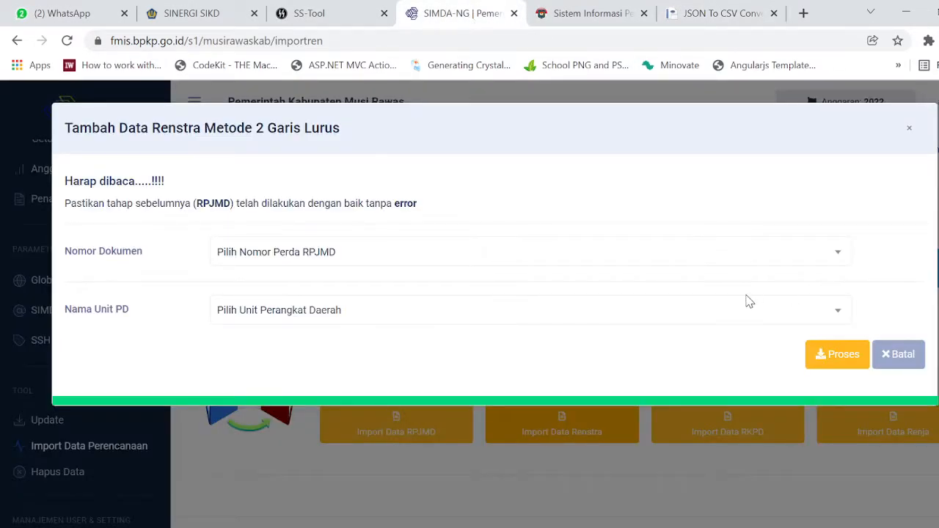
click(910, 366)
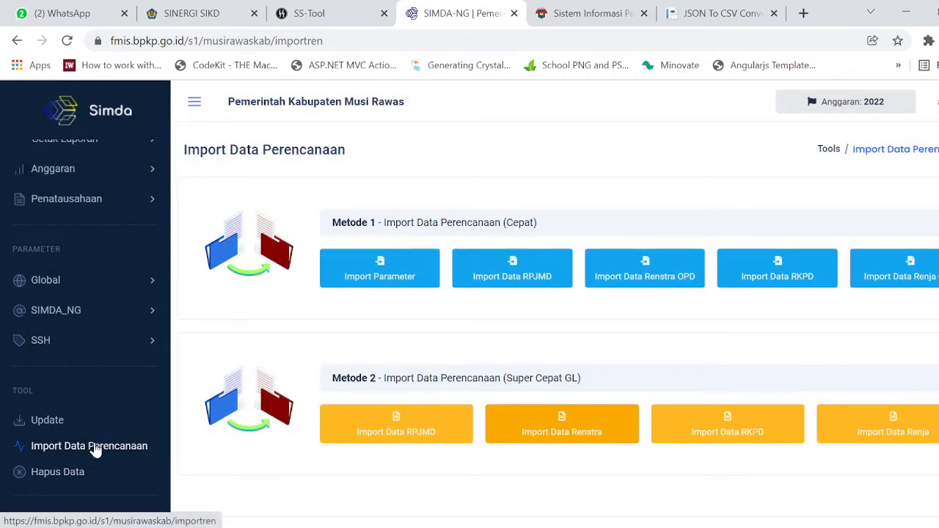
drag(380, 172, 254, 143)
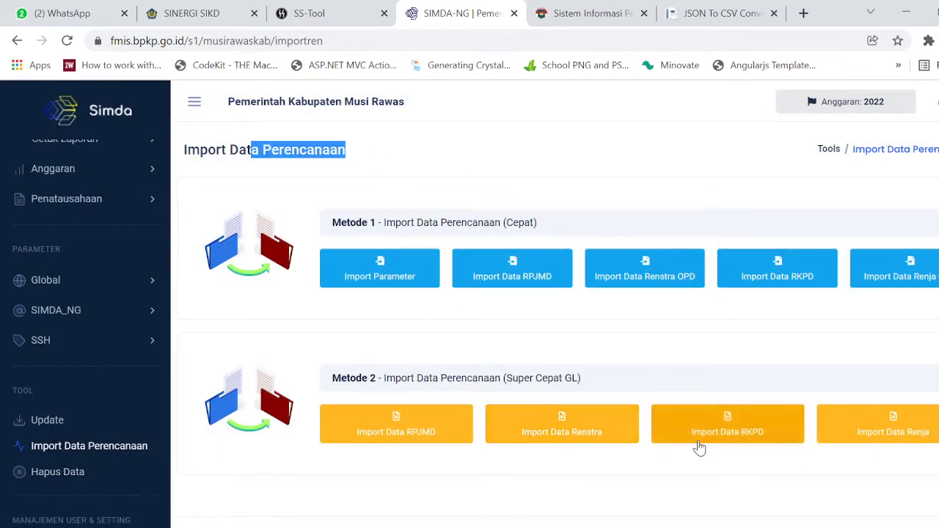
click(547, 434)
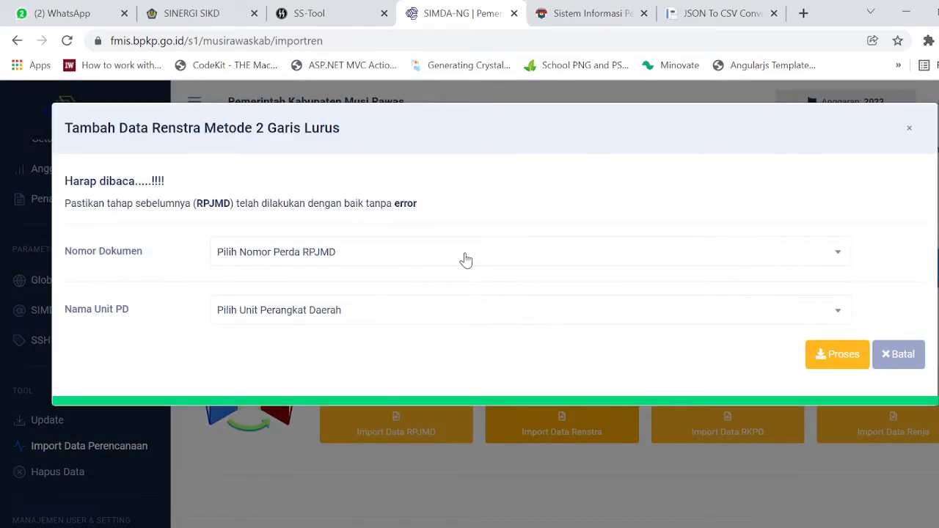
Glance at the Nomor Dokumen list, then open and scroll the Nama Unit PD dropdown.
click(465, 260)
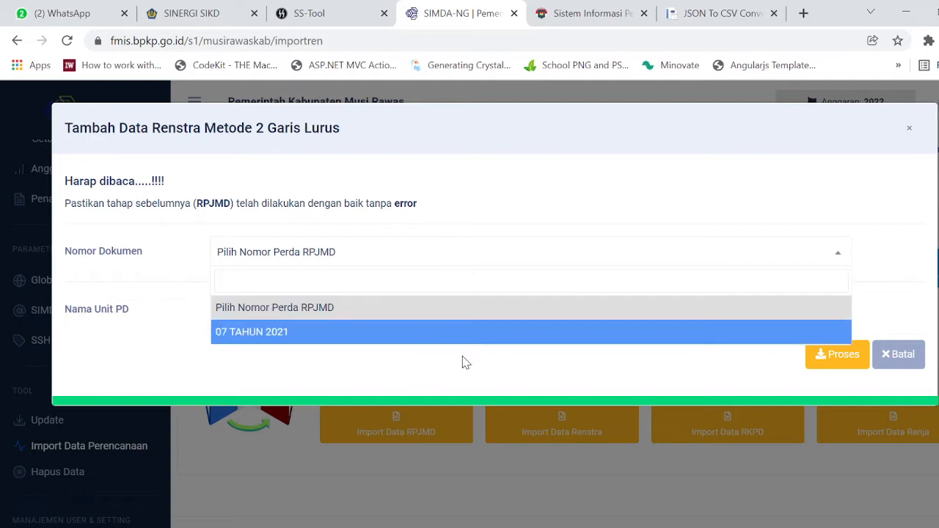
click(437, 388)
click(402, 317)
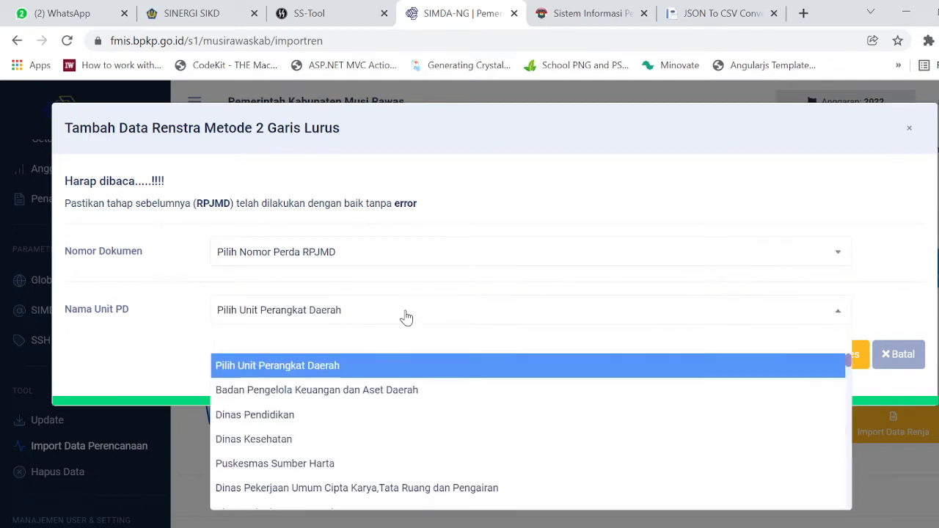
scroll(374, 398, down, 3)
scroll(374, 399, up, 3)
Search the Elements markup for 'pendidika' to reveal the Nama Unit PD option values.
key(F12)
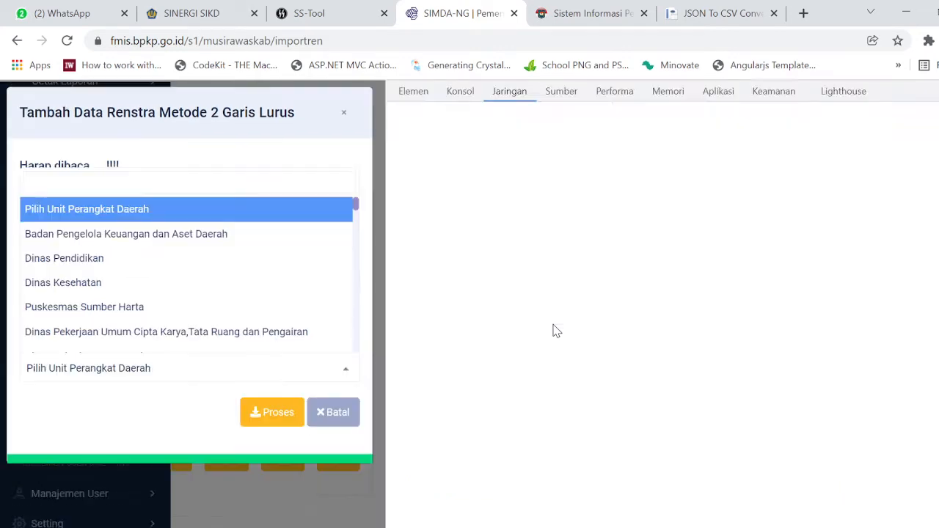
click(464, 93)
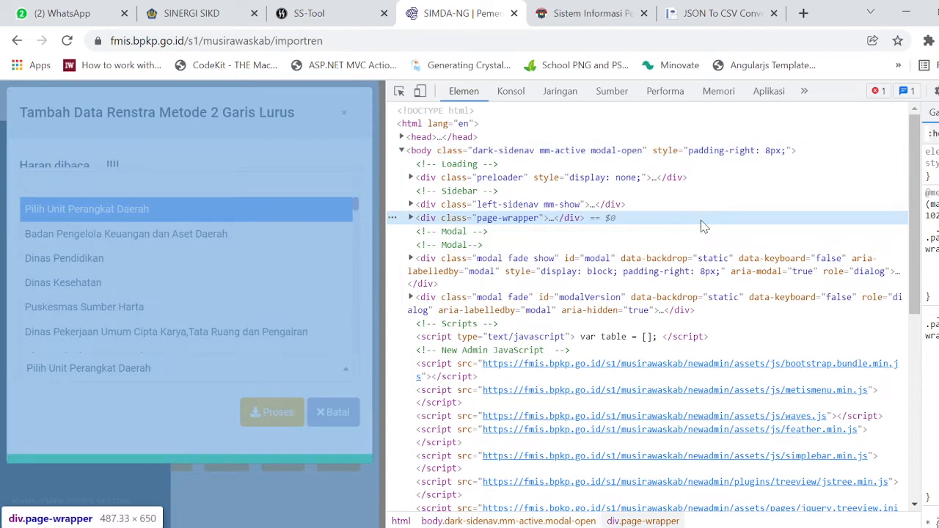
key(ctrl+f)
text(pendidika)
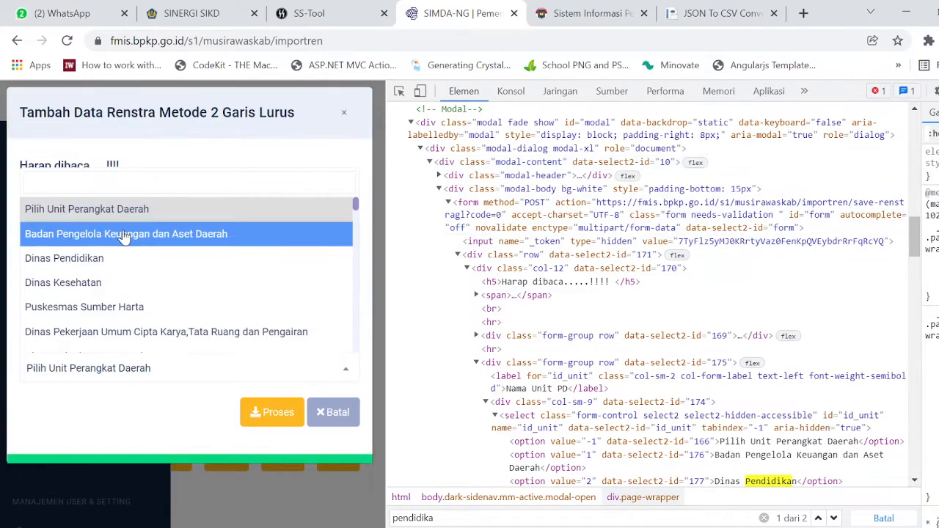
scroll(828, 269, down, 3)
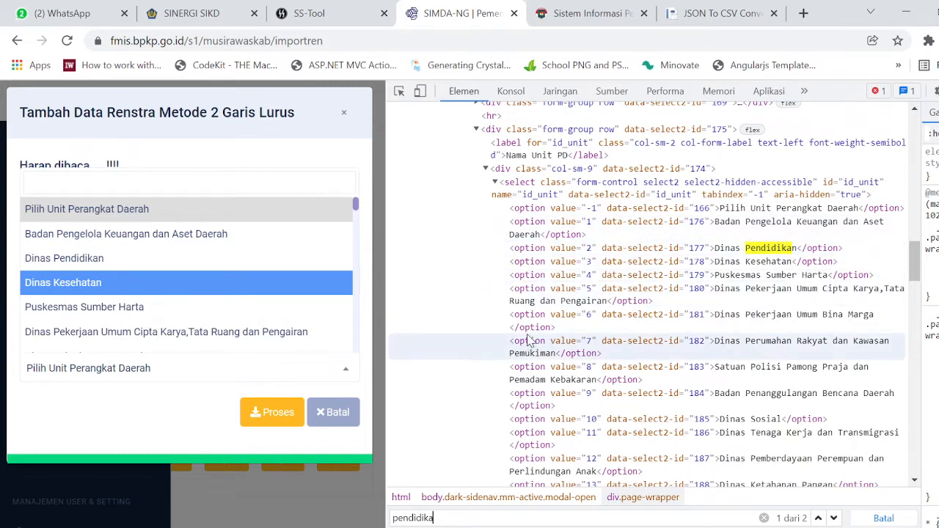
click(448, 490)
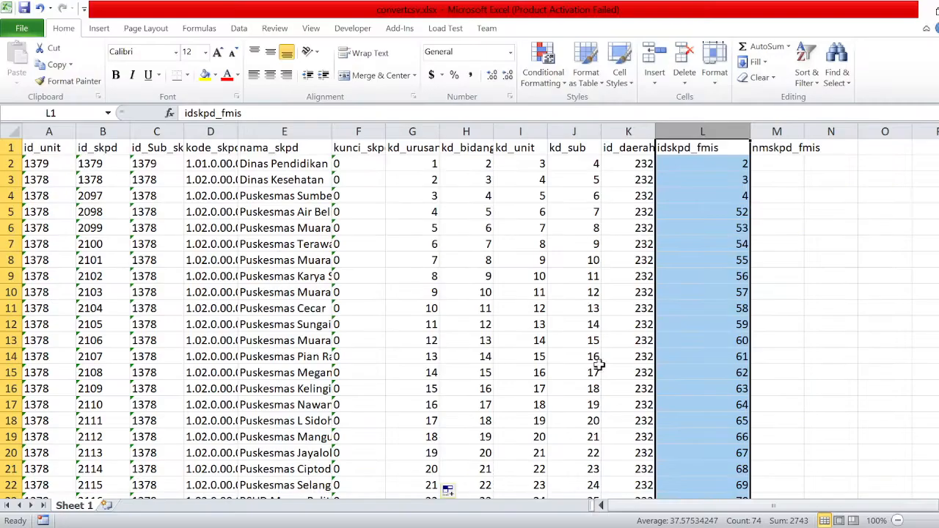
click(724, 152)
click(729, 165)
click(730, 183)
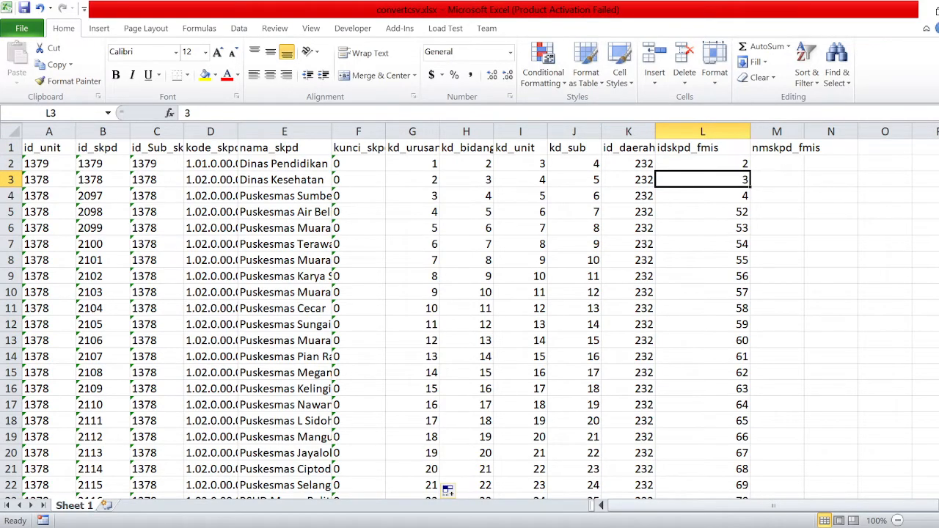
key(alt+Tab)
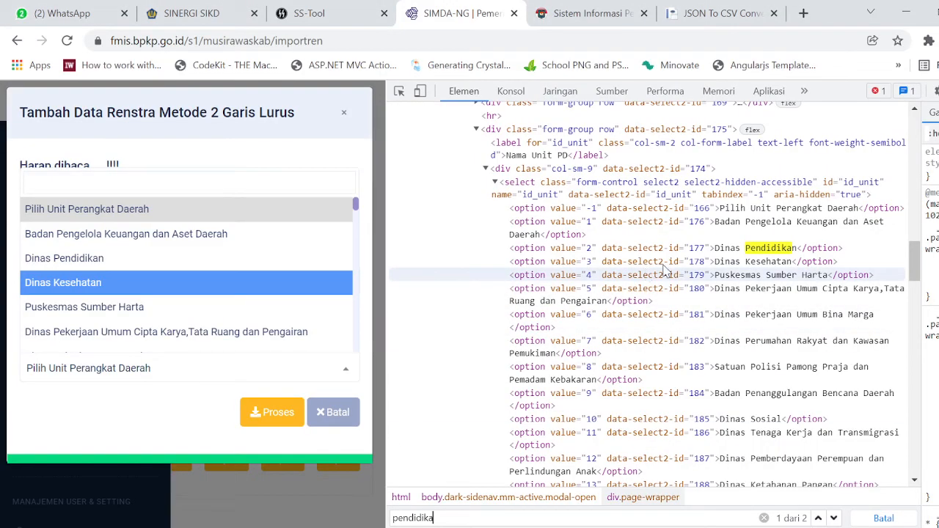
scroll(622, 280, down, 15)
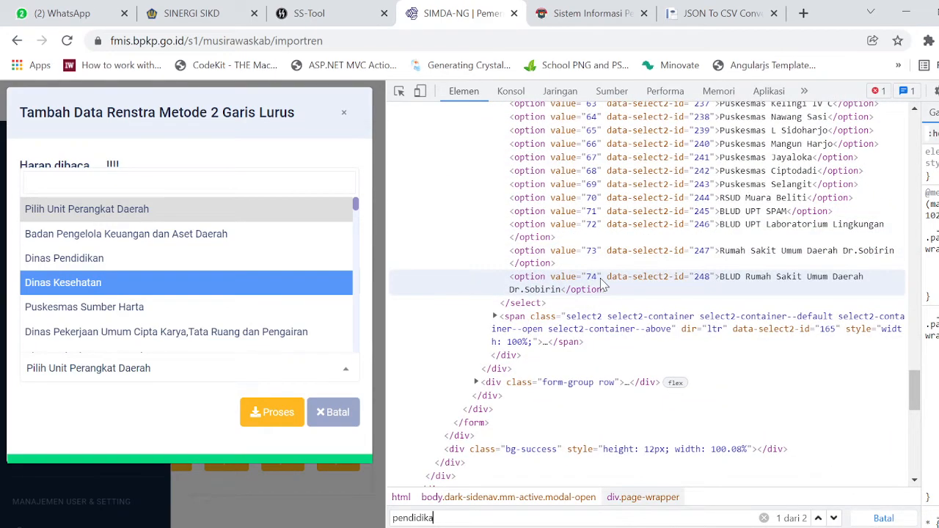
scroll(601, 284, up, 16)
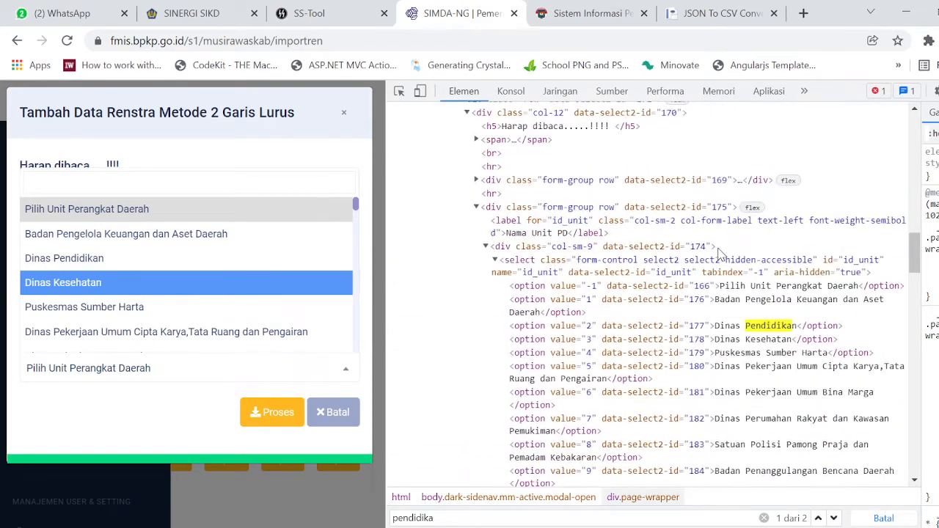
scroll(658, 342, down, 4)
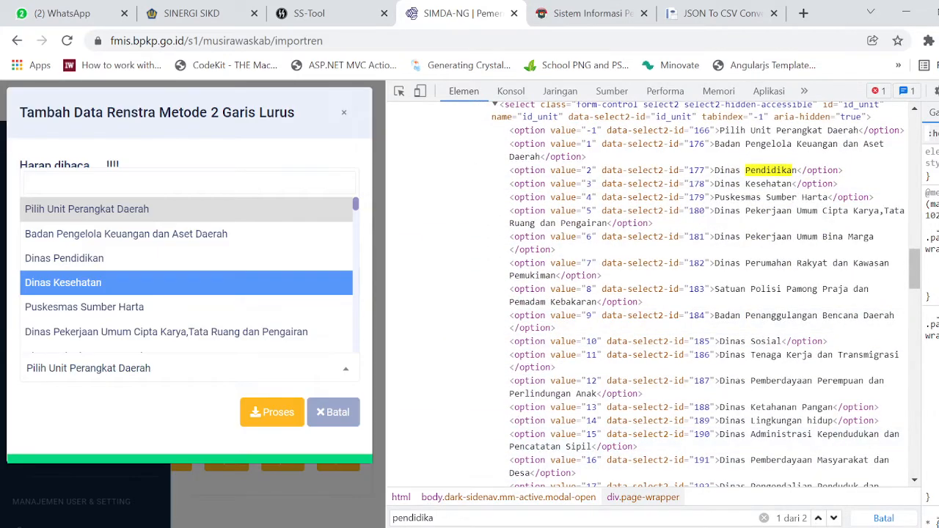
mouse_move(385, 527)
click(460, 495)
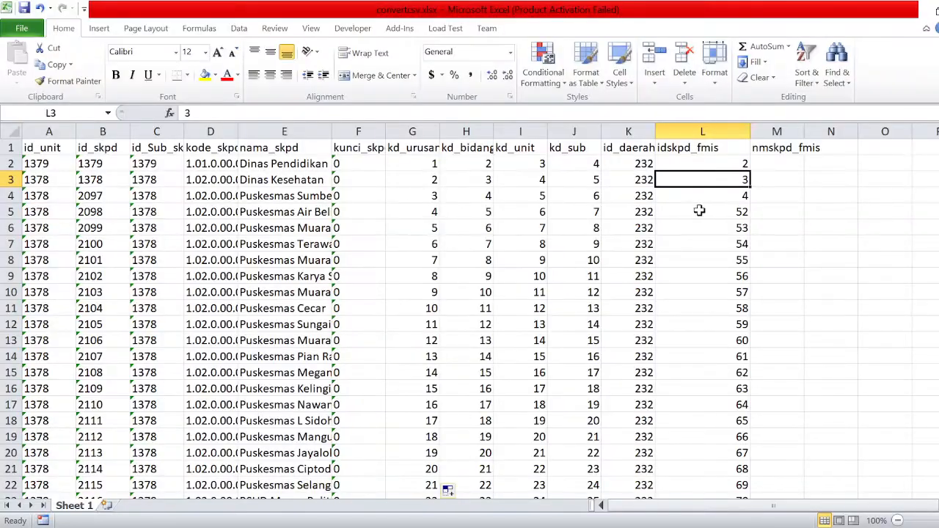
click(741, 164)
click(738, 189)
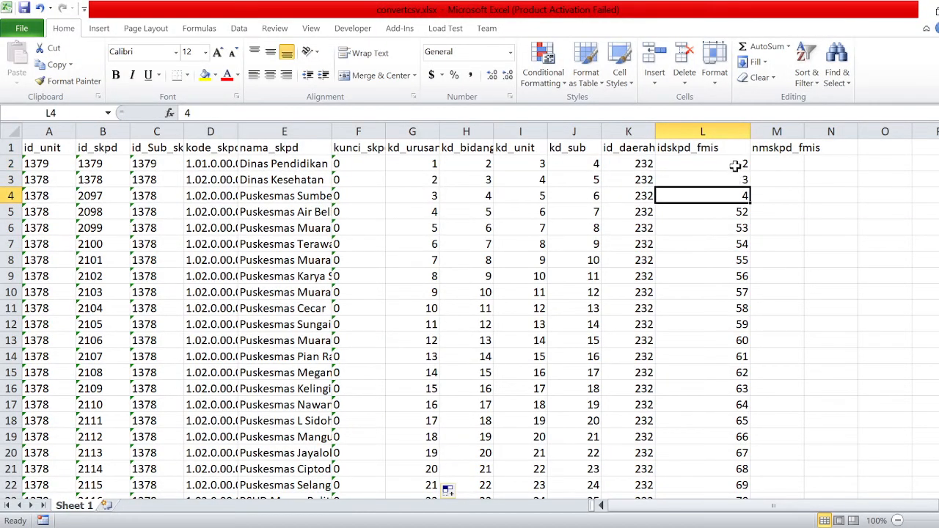
drag(734, 166, 738, 477)
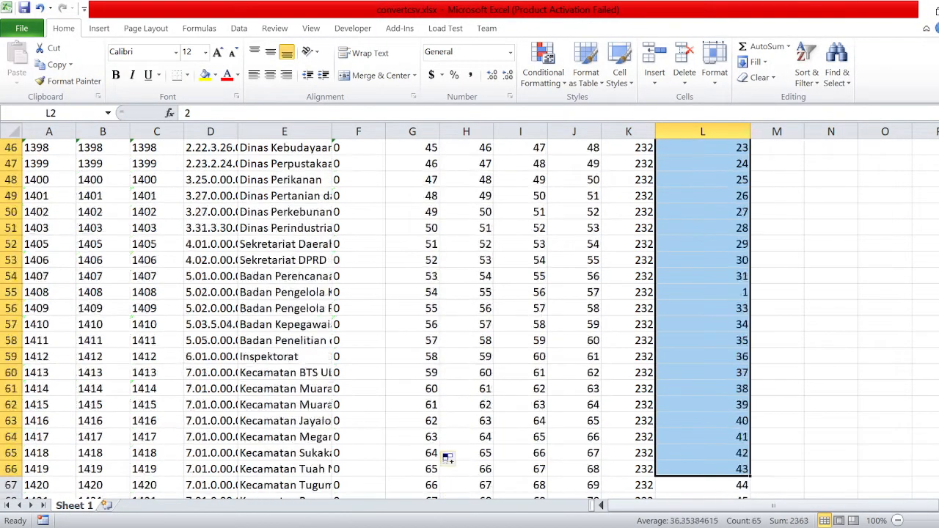
click(159, 527)
click(700, 268)
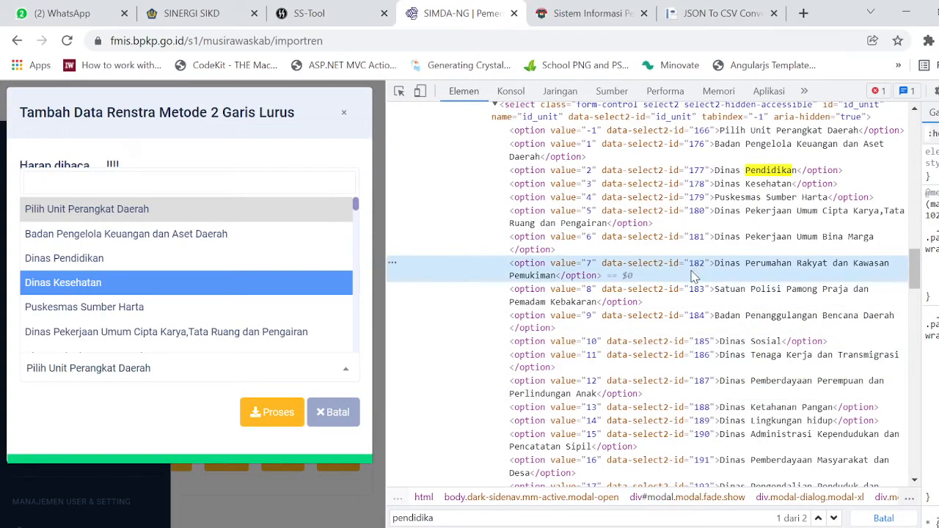
Inspect the id_unit option values in DevTools: Dinas Pendidikan is 2, Dinas Kesehatan is 3.
scroll(694, 275, up, 4)
scroll(645, 286, down, 3)
scroll(591, 297, up, 1)
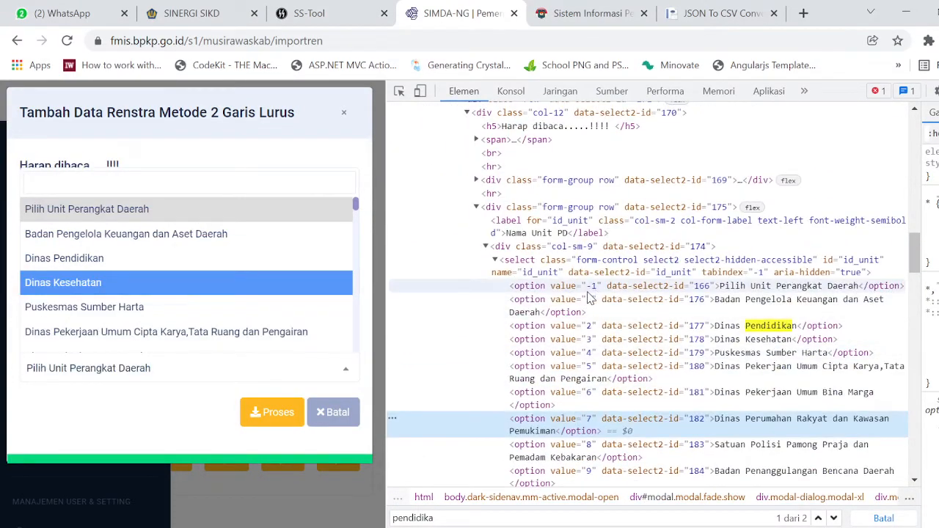
click(587, 300)
click(587, 325)
click(588, 342)
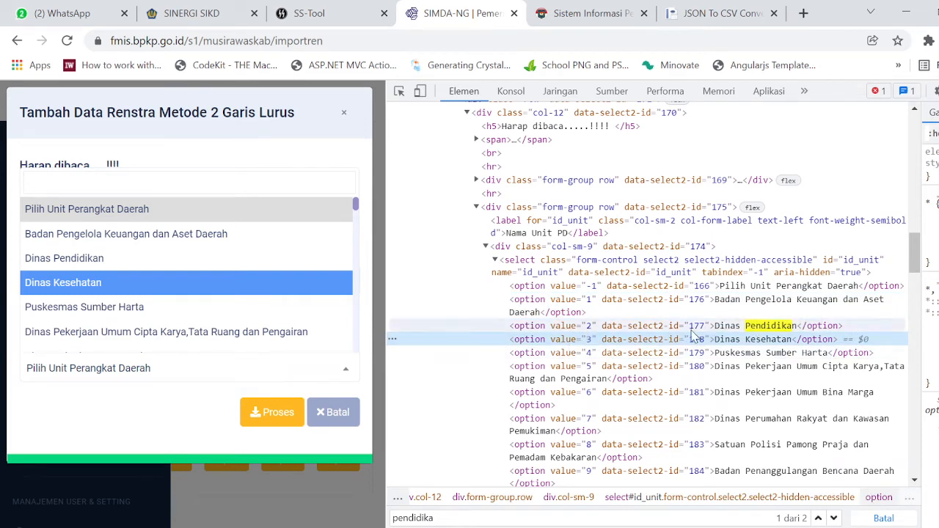
click(716, 330)
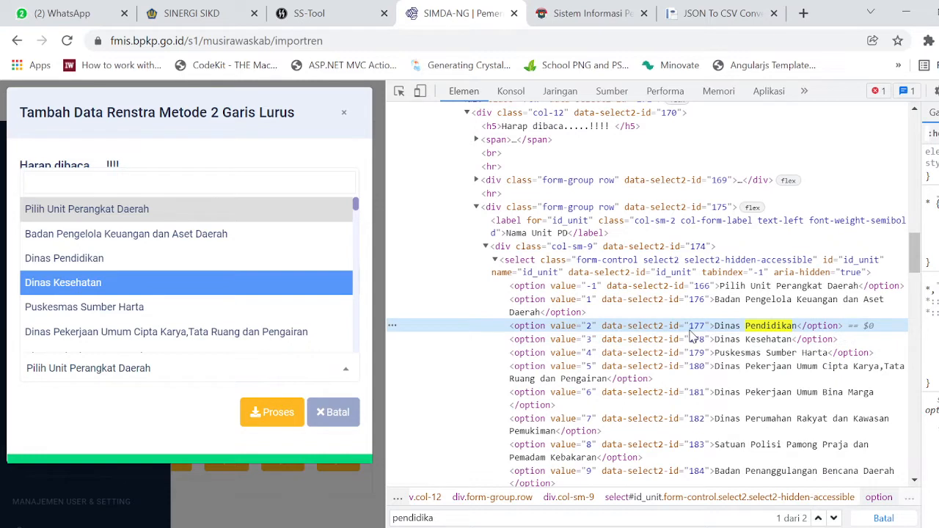
click(587, 345)
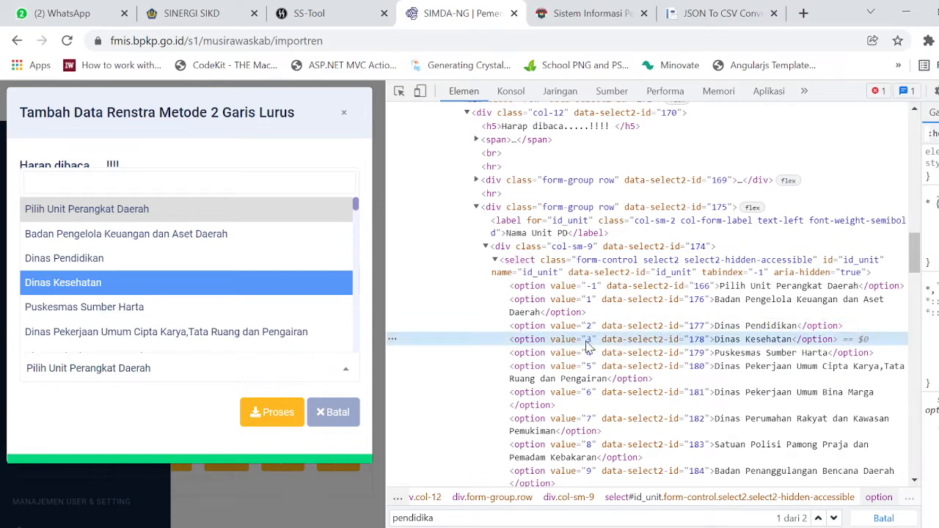
double_click(587, 340)
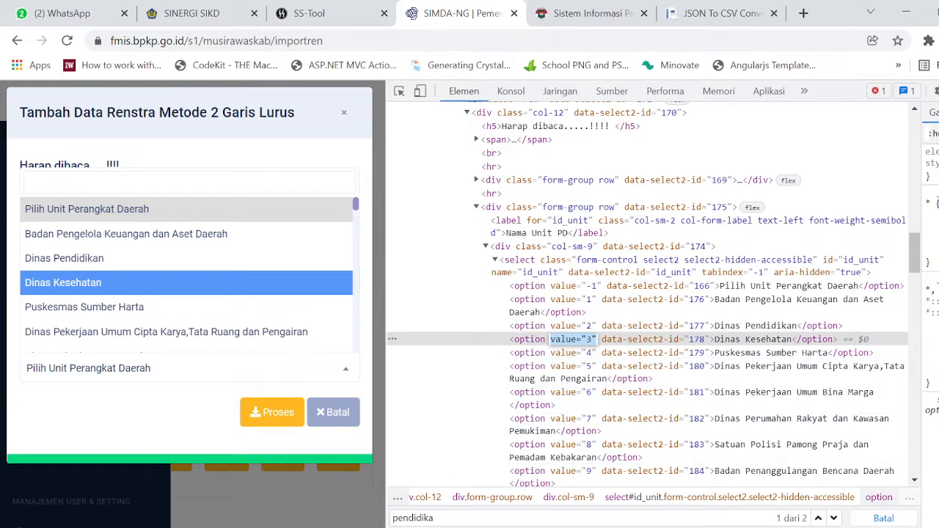
mouse_move(380, 525)
In convertcsv.xlsx, review the idskpd_fmis values and agency names such as Dinas Pendidikan in E2.
click(505, 464)
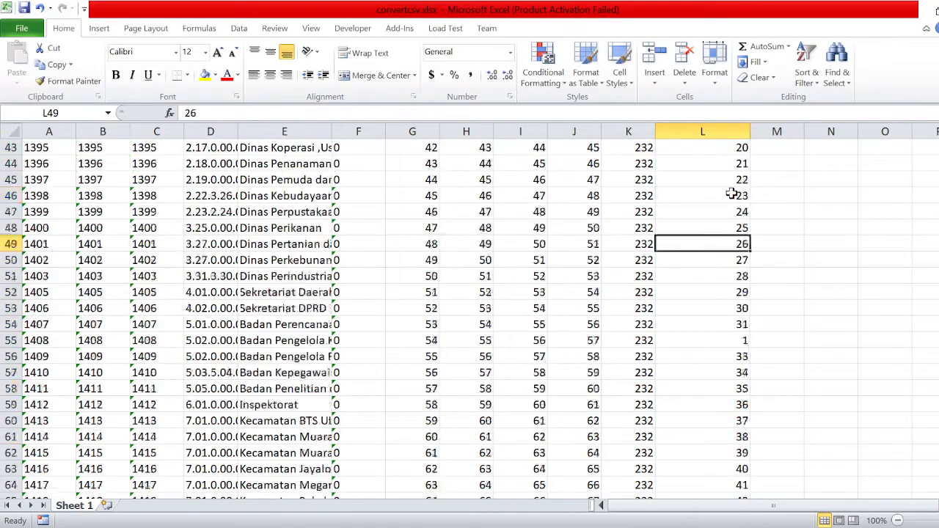
scroll(732, 194, up, 14)
click(784, 165)
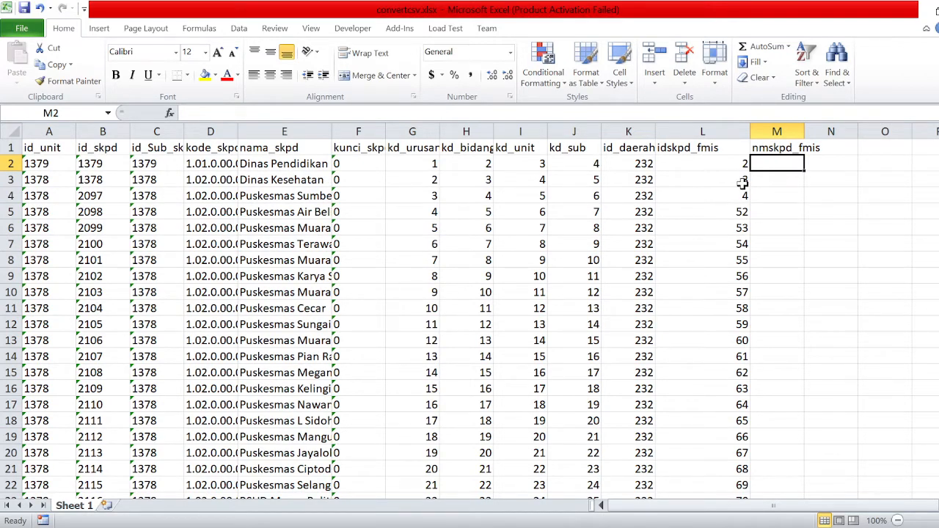
drag(734, 164, 738, 354)
drag(734, 480, 734, 473)
click(258, 360)
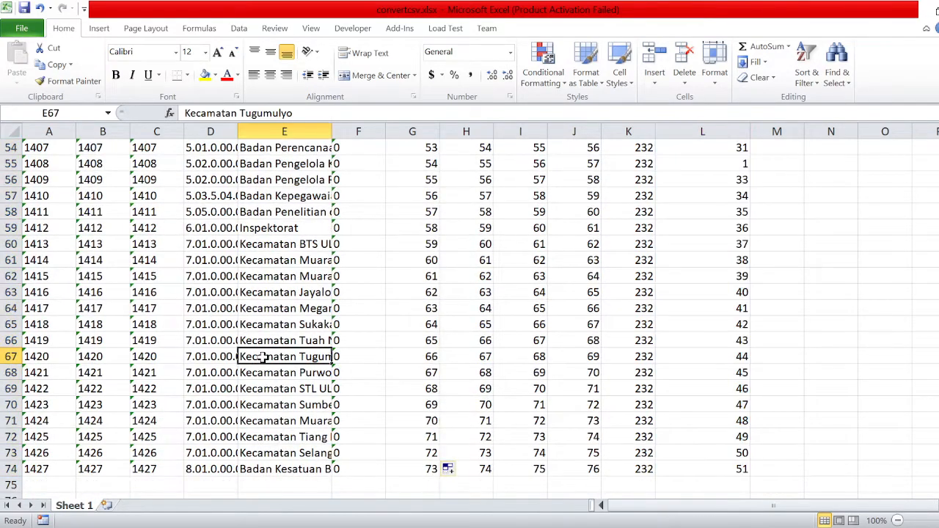
scroll(636, 374, up, 18)
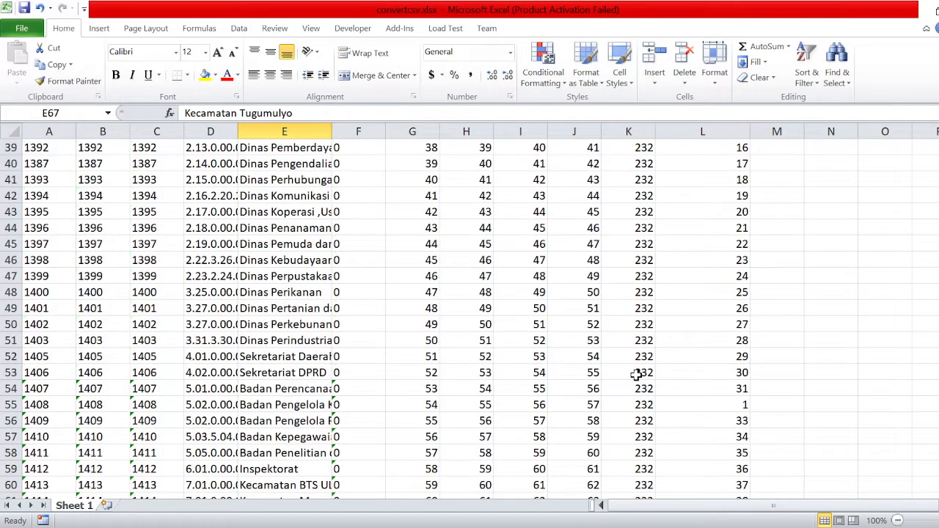
click(300, 165)
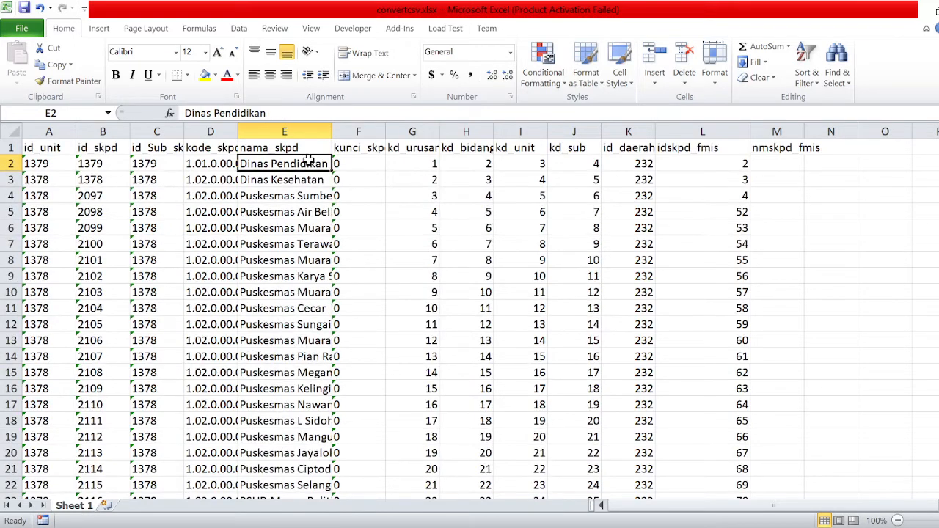
Confirm the Dinas Pekerjaan Umum option value is 5, then return to cell L2 in Excel.
key(alt+Tab)
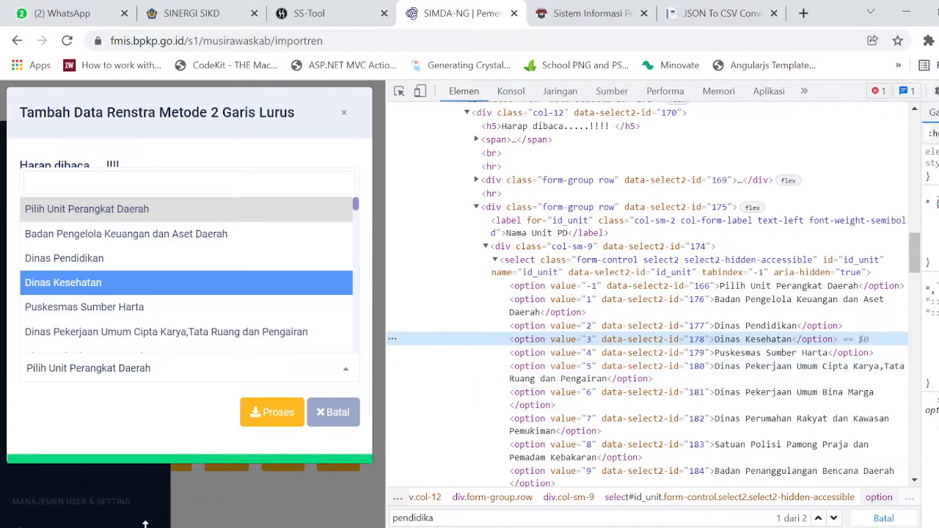
click(594, 372)
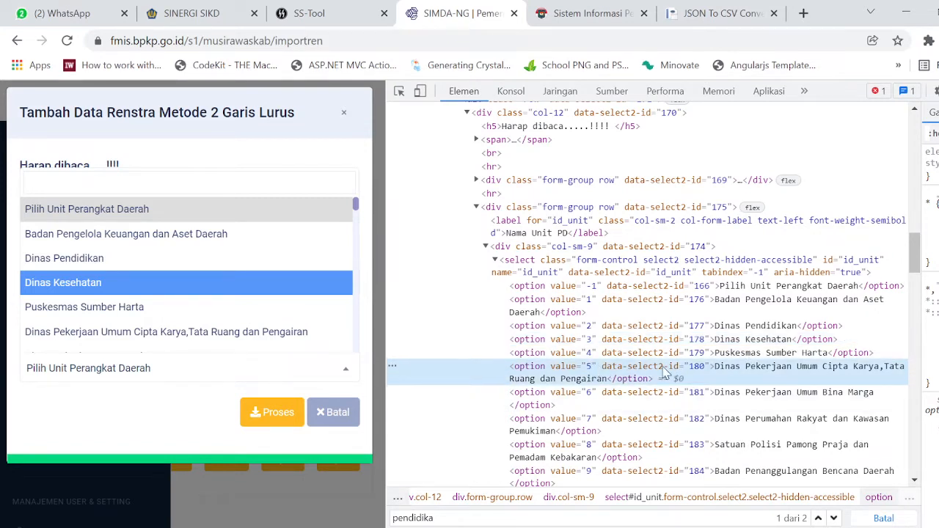
double_click(587, 366)
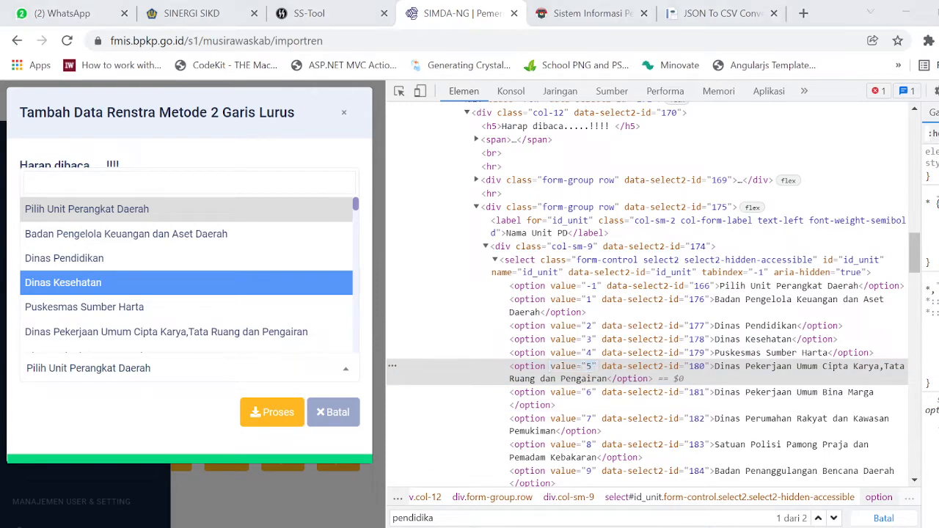
key(alt+Tab)
click(703, 170)
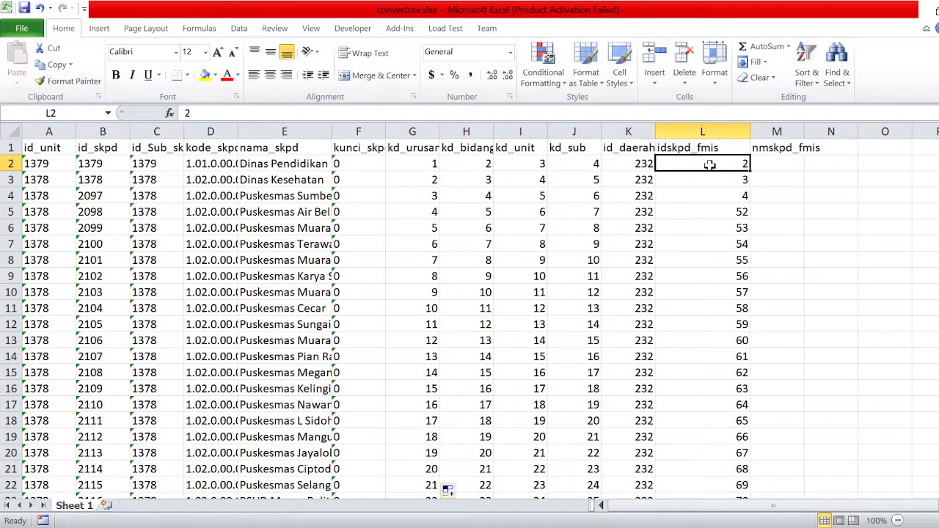
Copy the entire convertcsv mapping table, leaving L2's idskpd_fmis value at 2.
text(5)
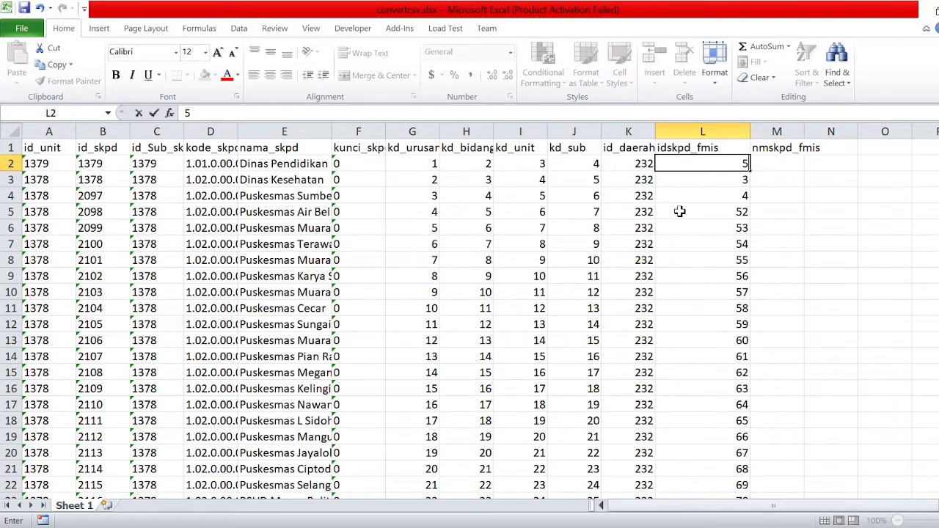
click(714, 181)
key(ctrl+z)
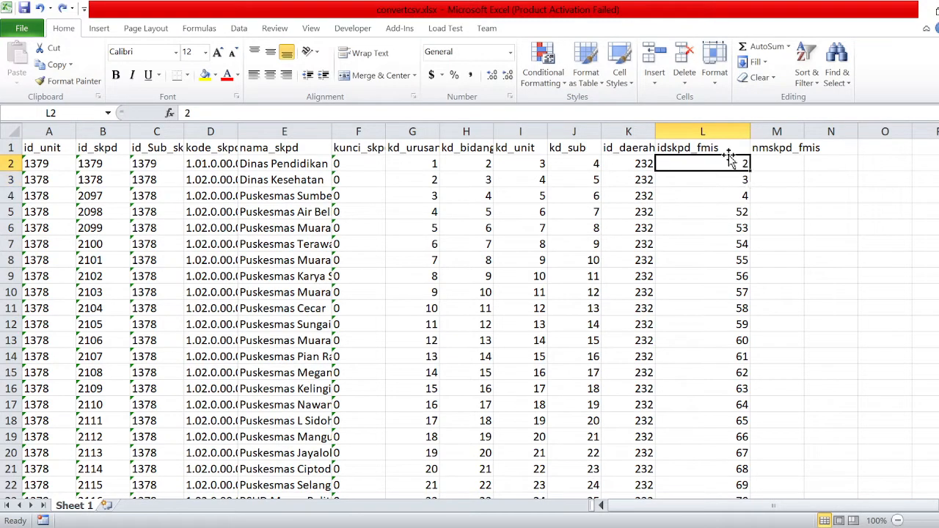
drag(725, 164, 730, 301)
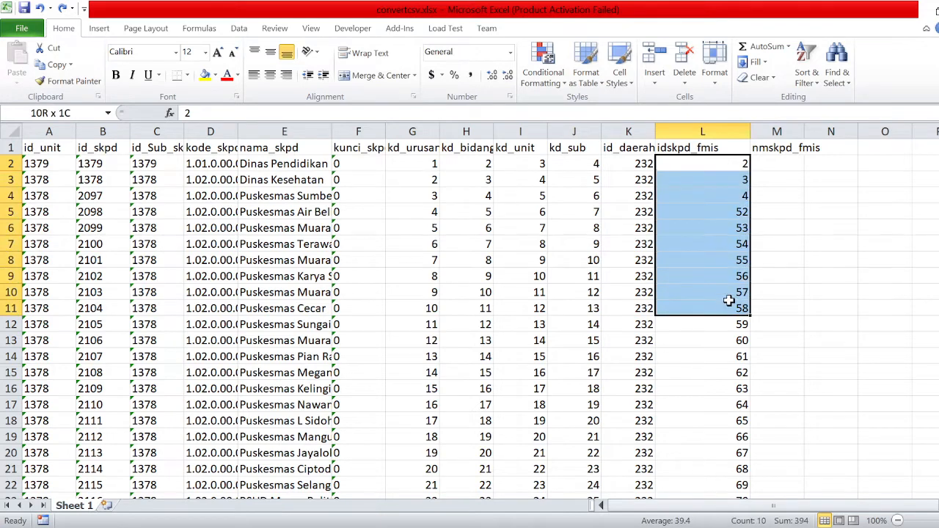
mouse_move(726, 233)
mouse_down()
mouse_move(724, 256)
mouse_move(716, 221)
mouse_up()
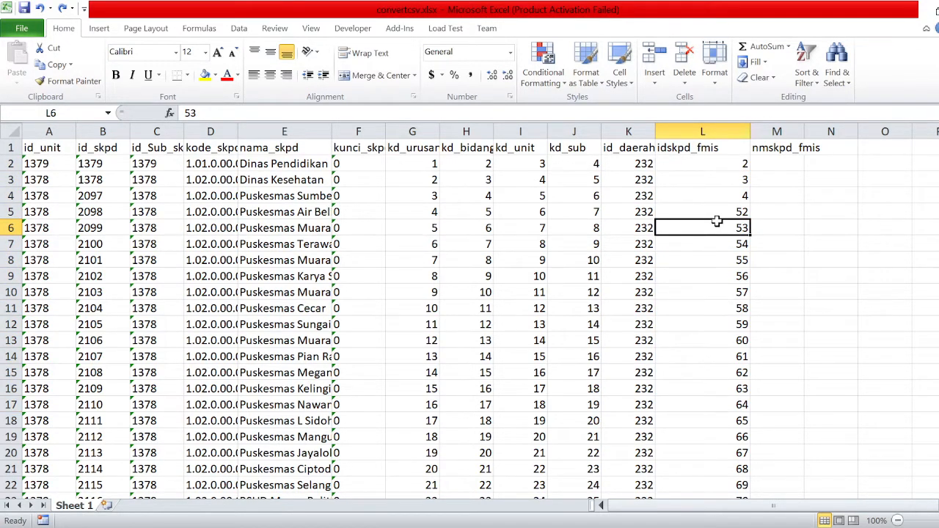
click(396, 290)
key(ctrl+a)
key(ctrl+c)
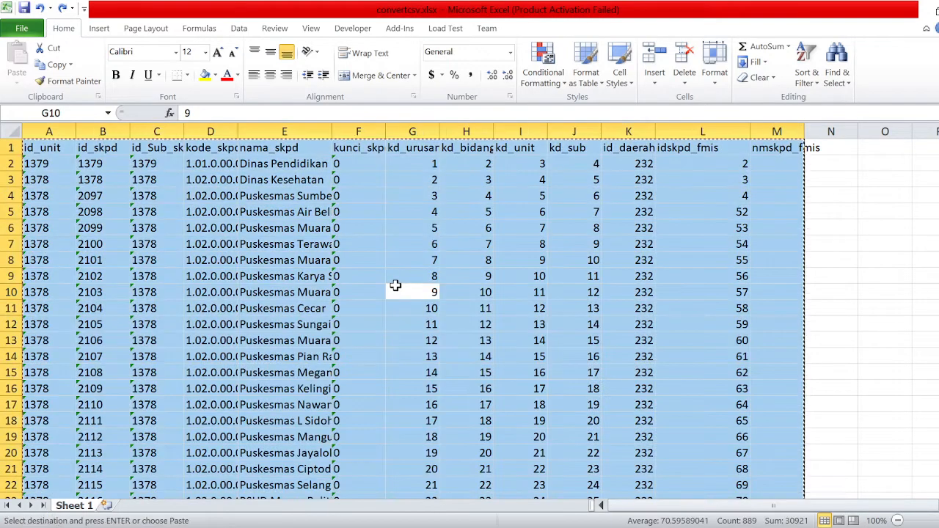
click(191, 527)
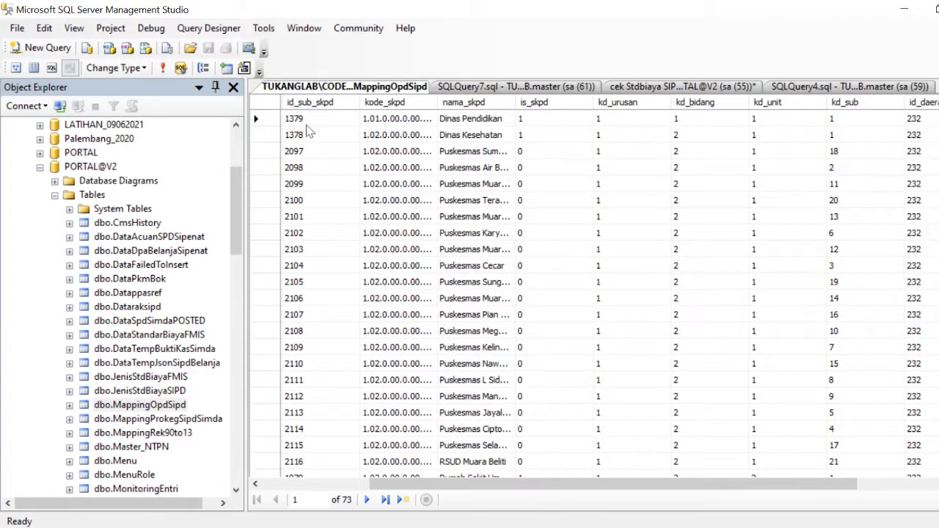
click(270, 119)
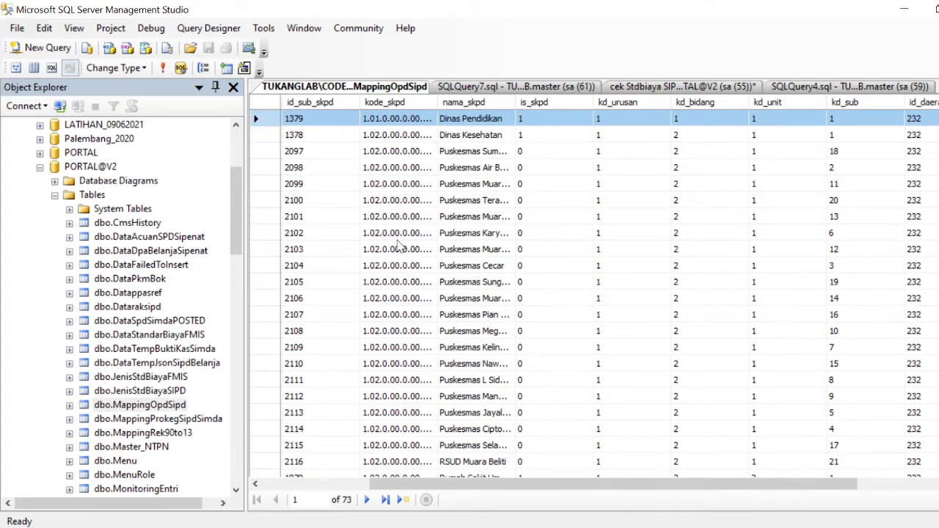
click(266, 97)
right_click(267, 97)
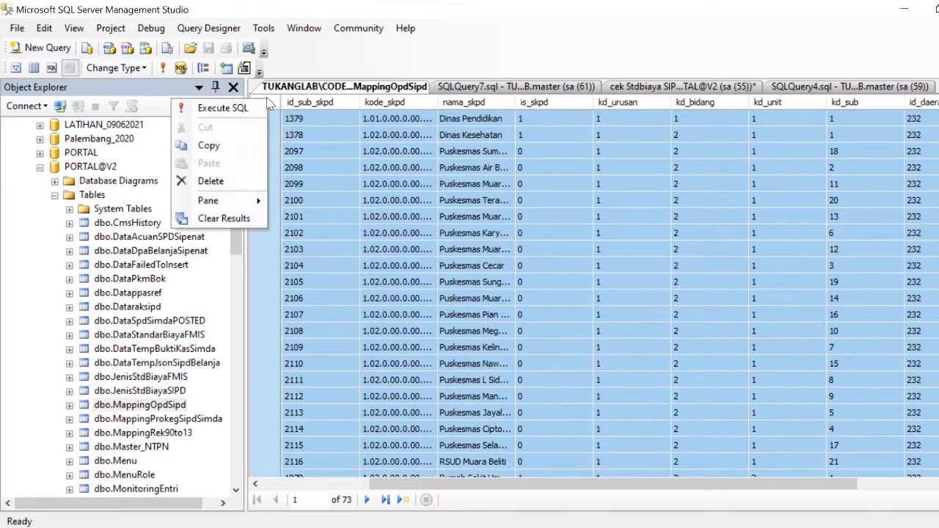
click(261, 430)
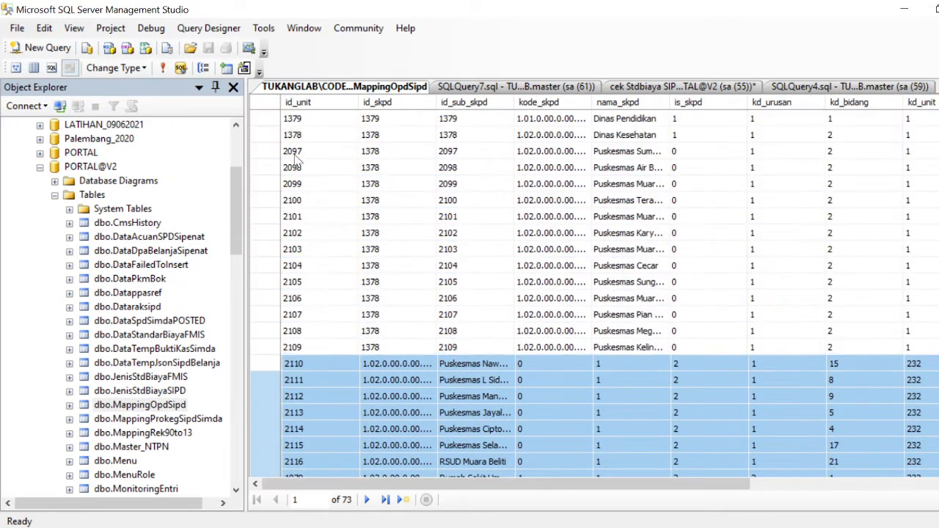
click(268, 101)
right_click(267, 101)
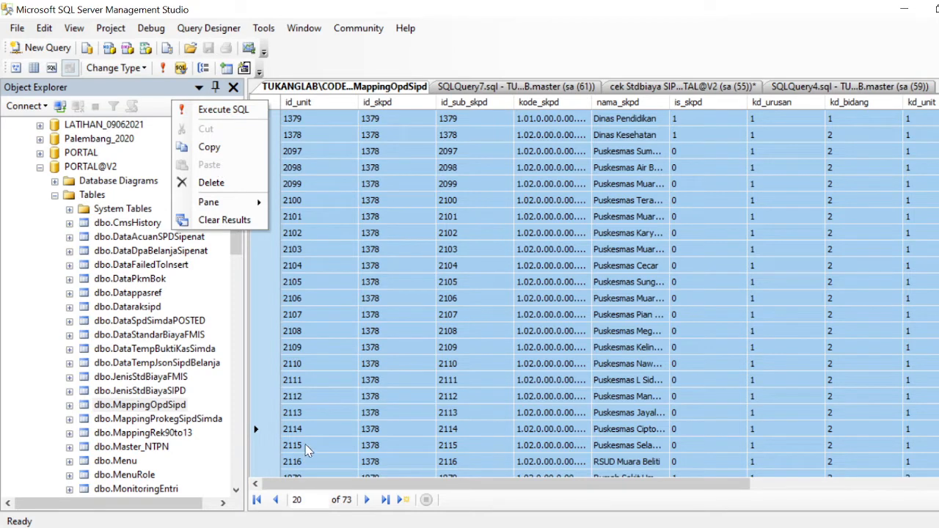
click(531, 380)
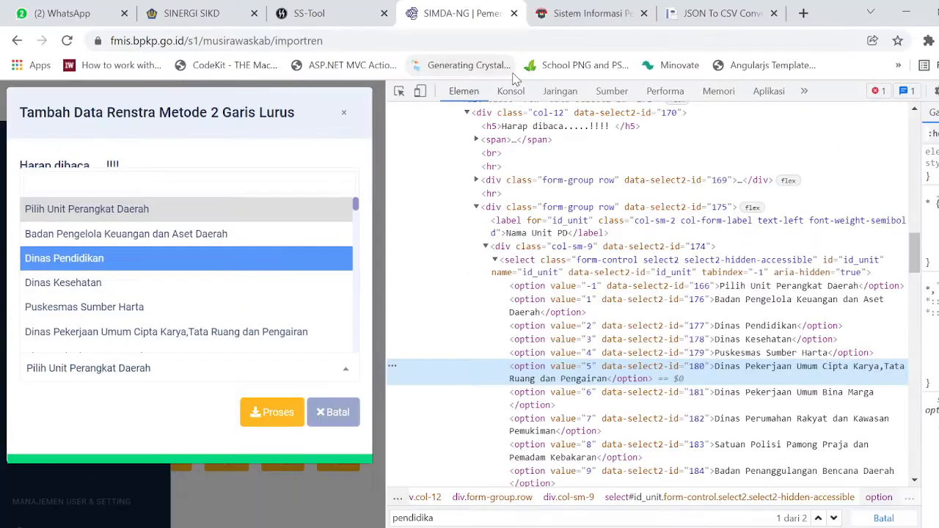
Go to SS-Tool's Ekspor RKA SIPD page and request a fresh SIPD login.
click(329, 13)
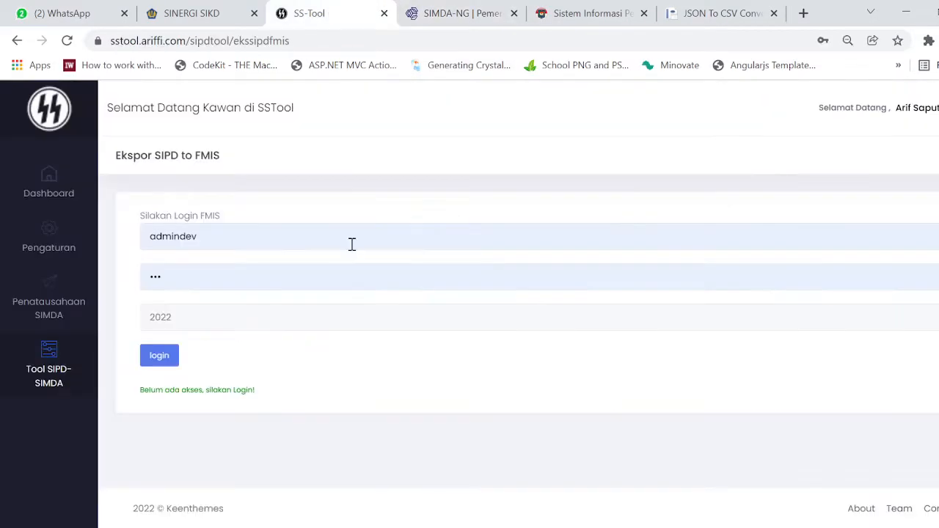
mouse_move(63, 380)
click(125, 360)
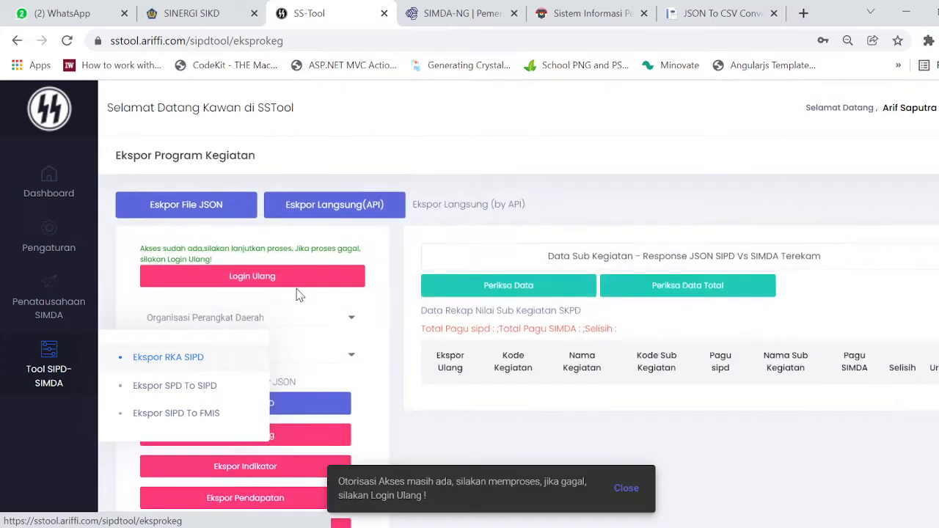
click(303, 282)
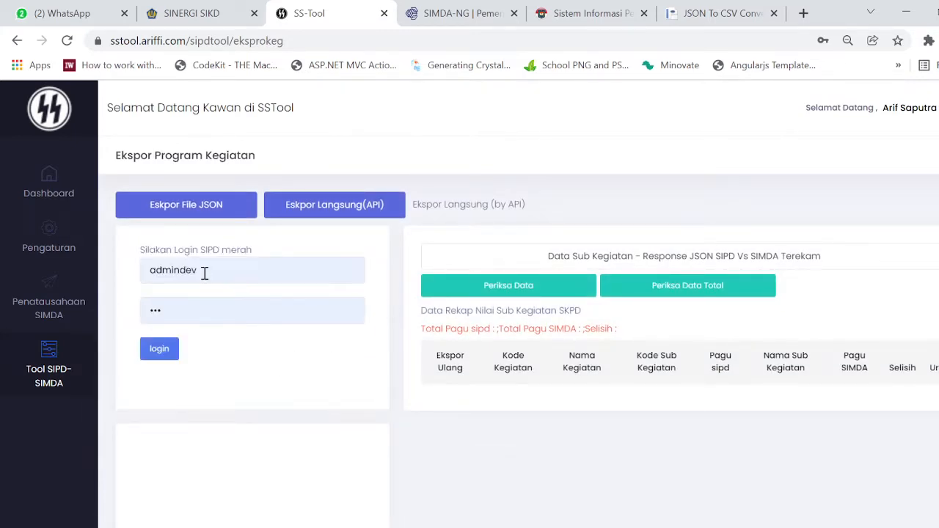
Log in to SIPD with the BPKAD TAPD username and the account password.
drag(205, 273, 134, 266)
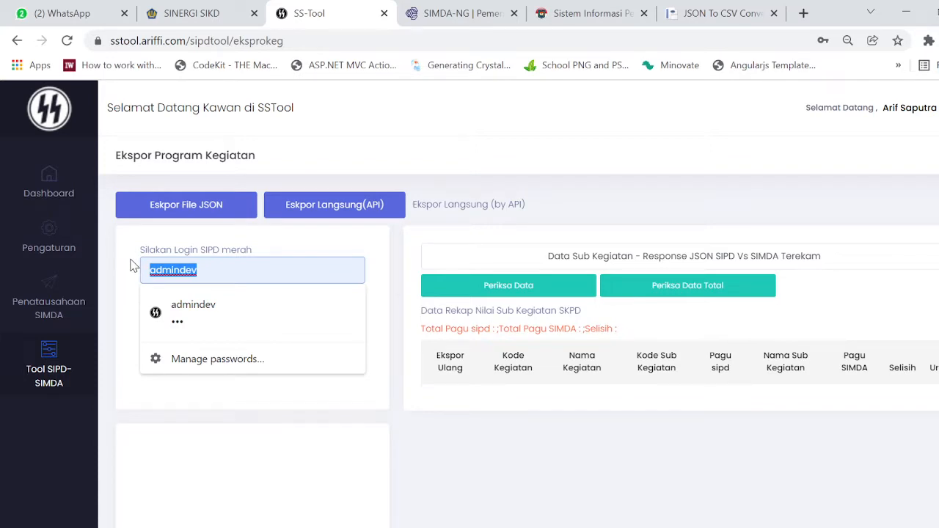
text(b)
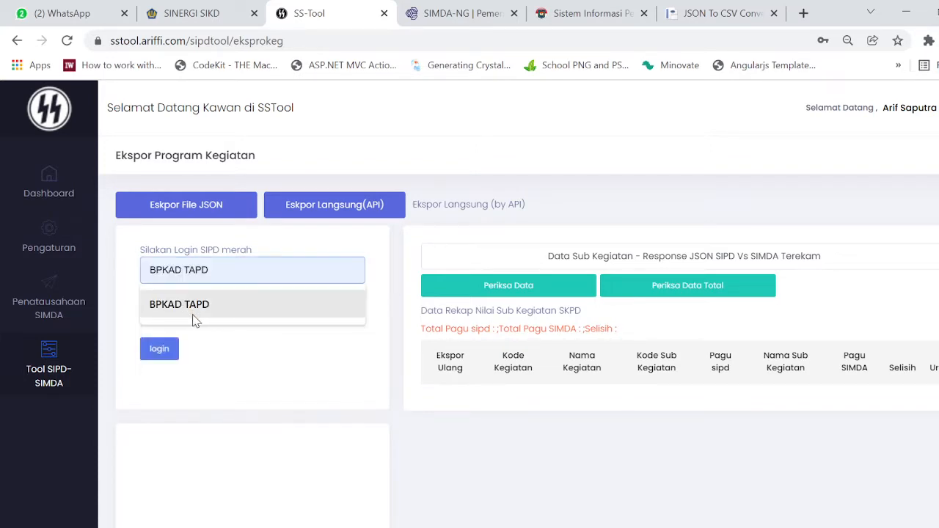
click(193, 314)
click(213, 313)
key(BackSpace)
key(BackSpace)
key(BackSpace)
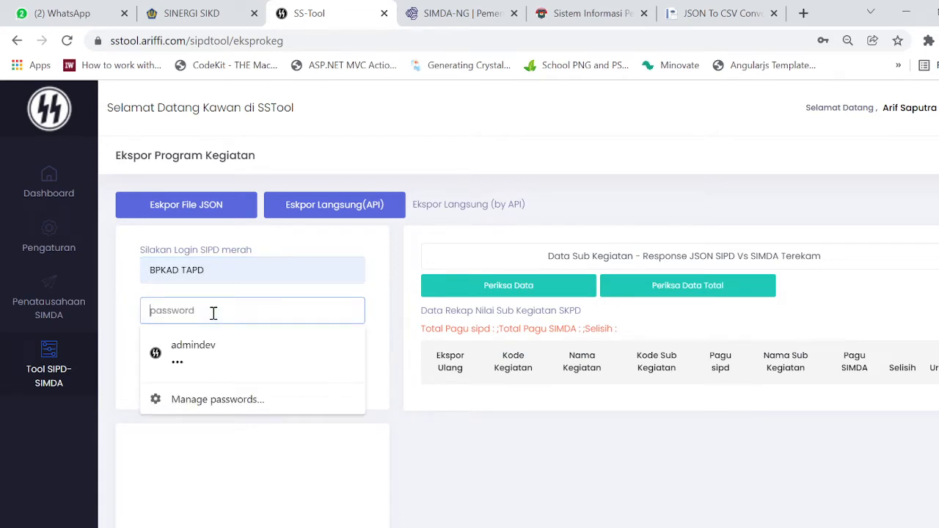
text(••)
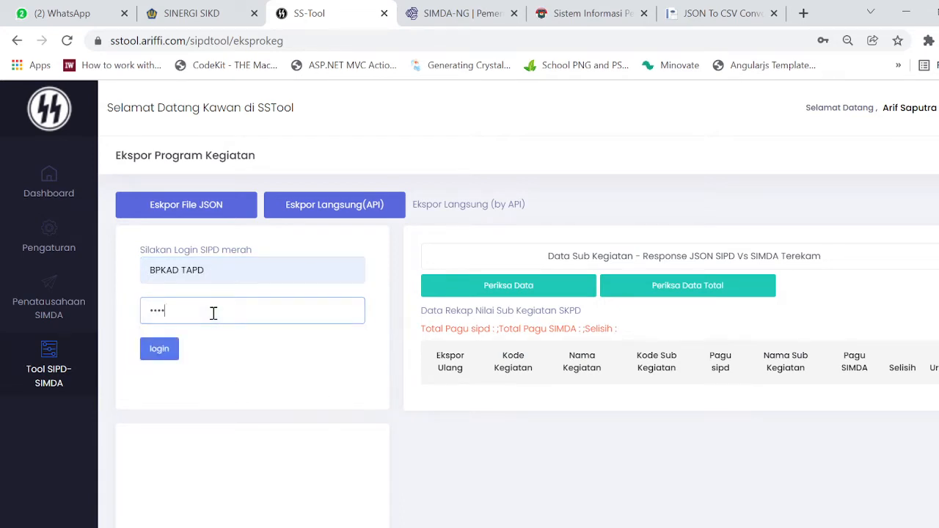
key(BackSpace)
key(BackSpace)
key(BackSpace)
key(BackSpace)
key(BackSpace)
key(BackSpace)
key(BackSpace)
key(BackSpace)
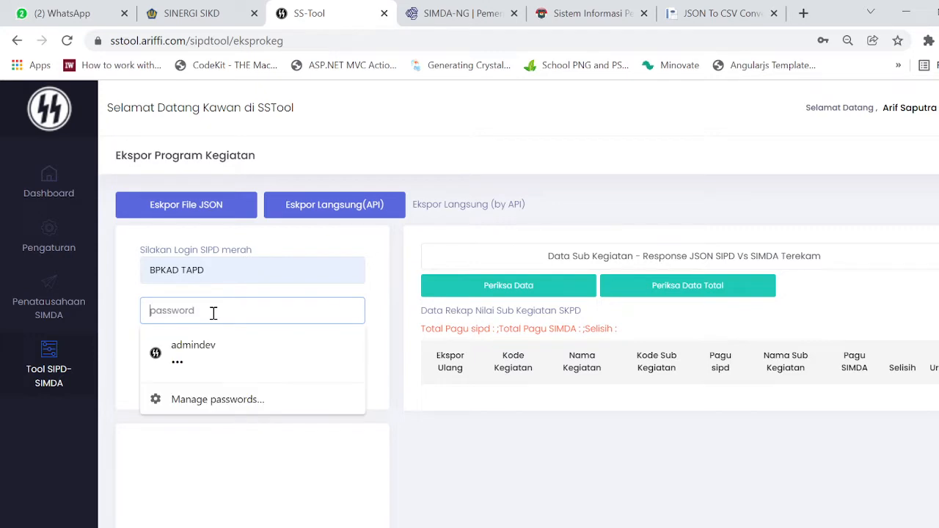
text(•••)
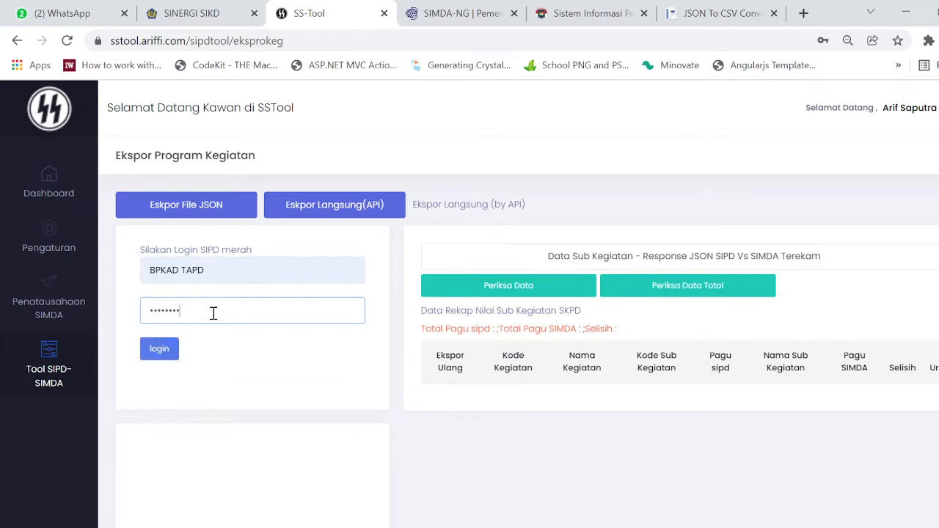
key(Return)
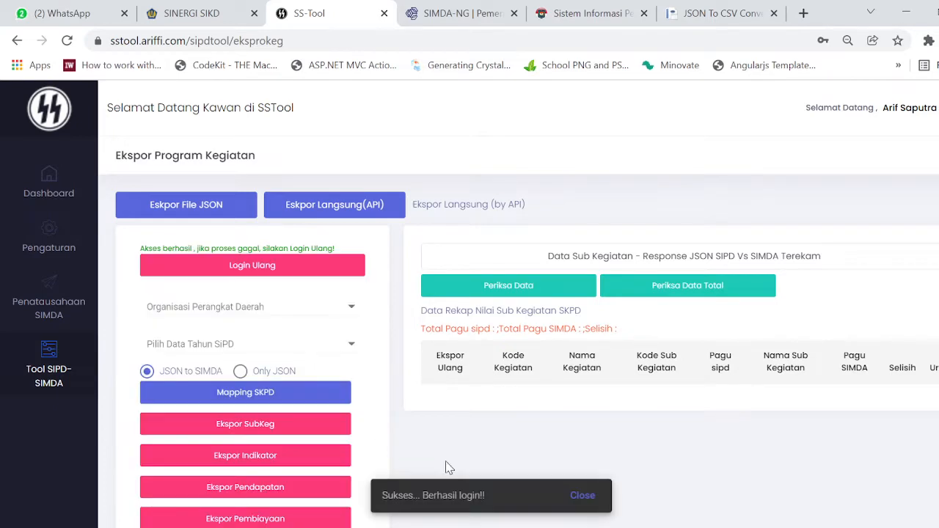
click(320, 308)
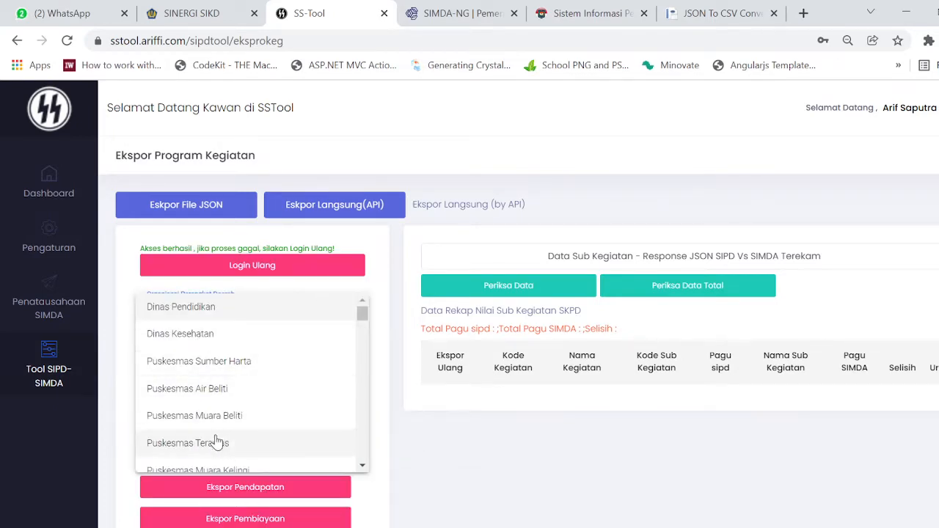
After checking the agency name in SSMS, select Dinas Pendidikan and 3 Data Tahun in SS-Tool.
key(alt+Tab)
click(609, 233)
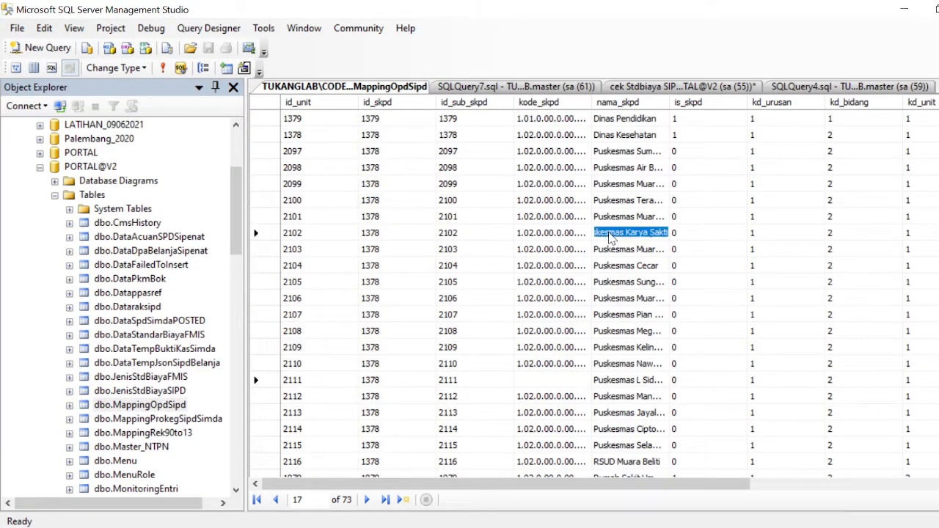
key(alt+Tab)
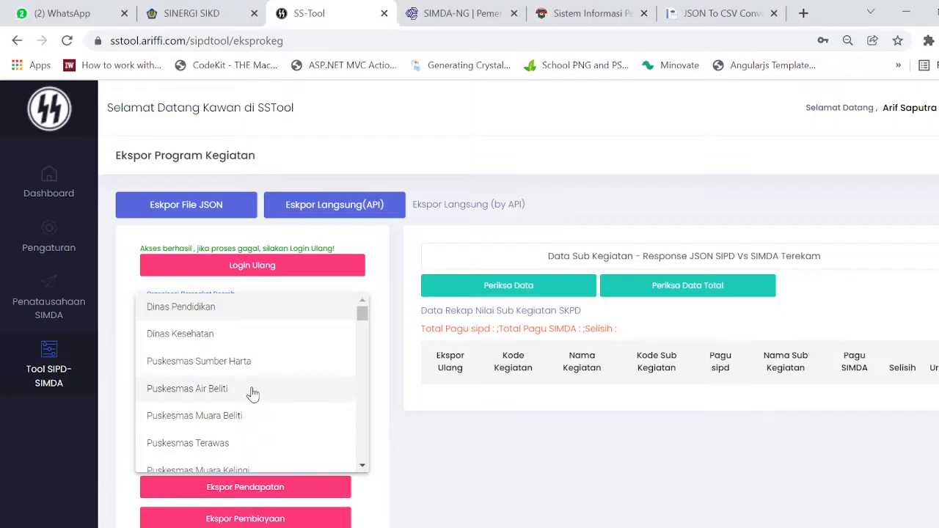
click(256, 315)
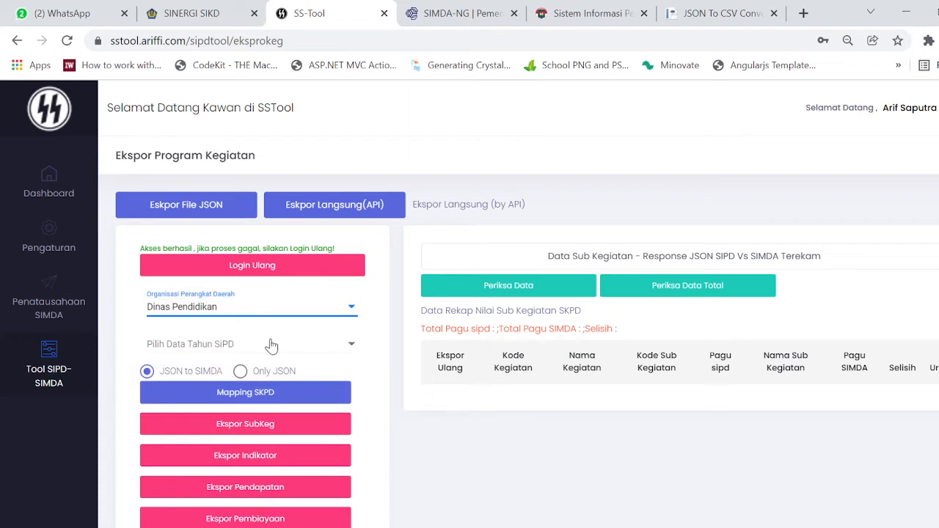
click(271, 345)
click(247, 364)
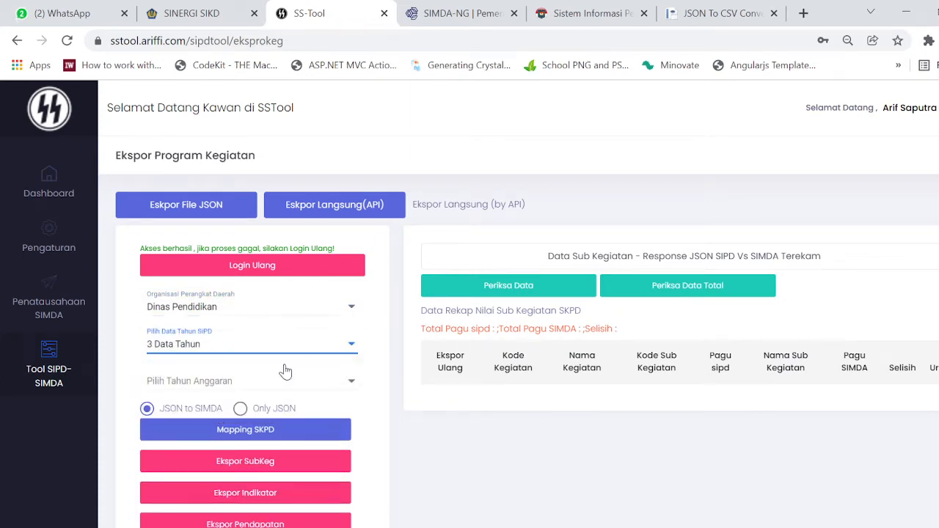
click(283, 375)
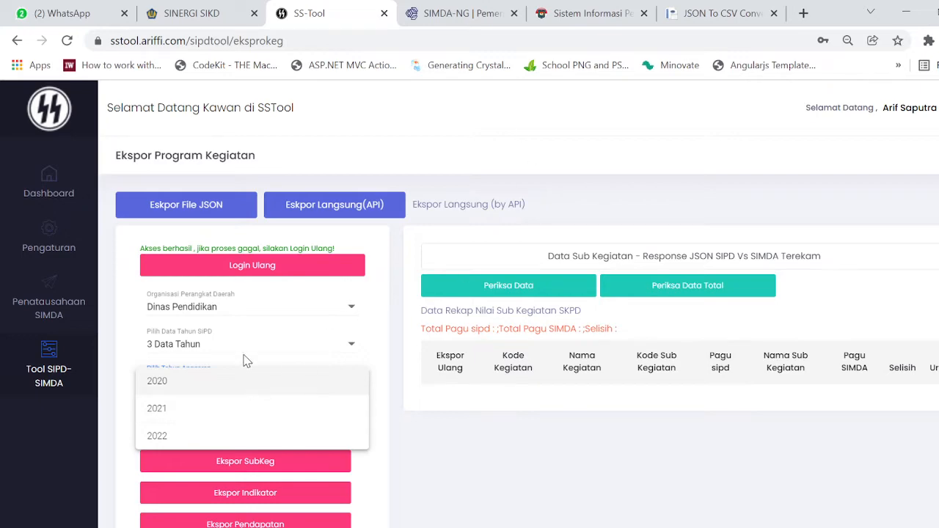
click(590, 13)
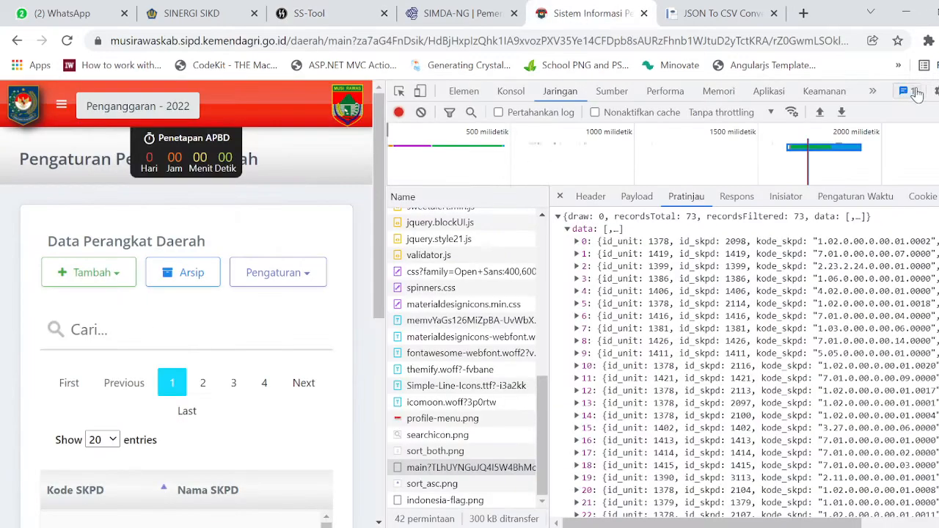
Close DevTools, log out of SIPD, and log back in through Sistem Informasi Keuangan Daerah.
key(F12)
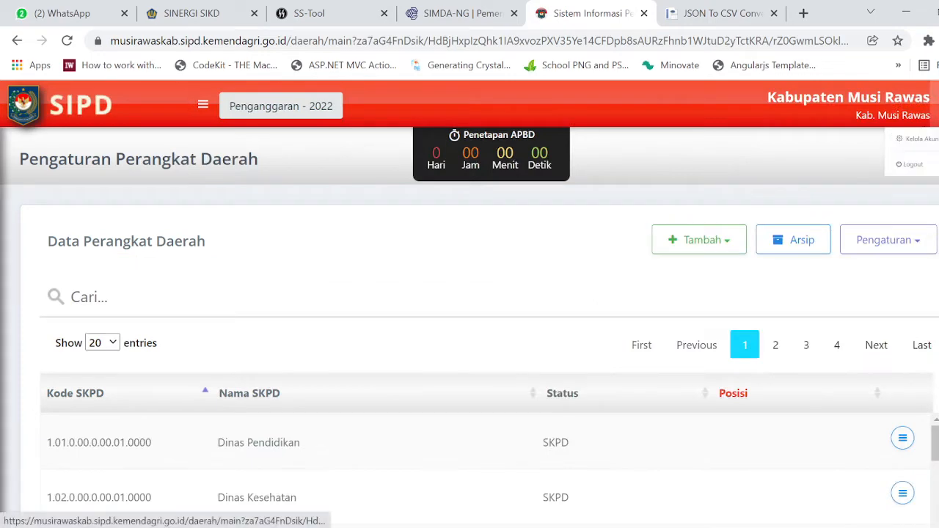
click(890, 192)
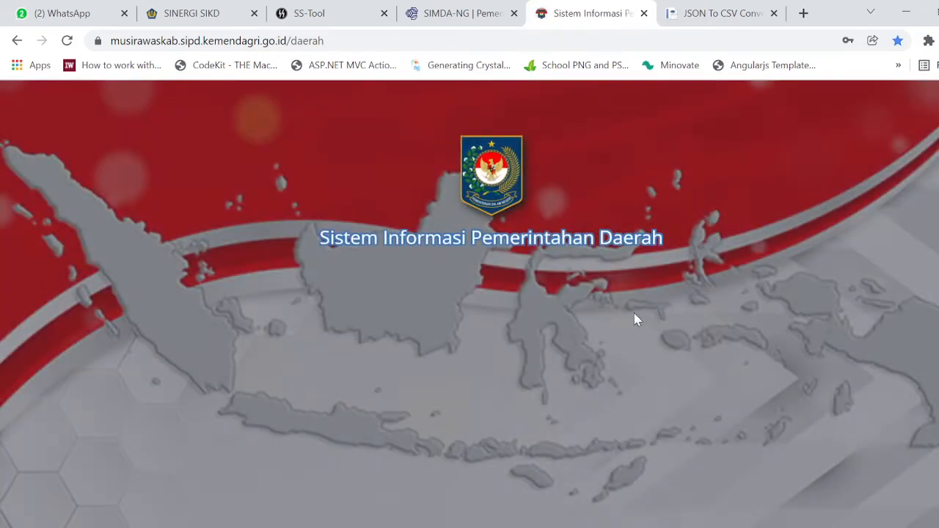
click(508, 323)
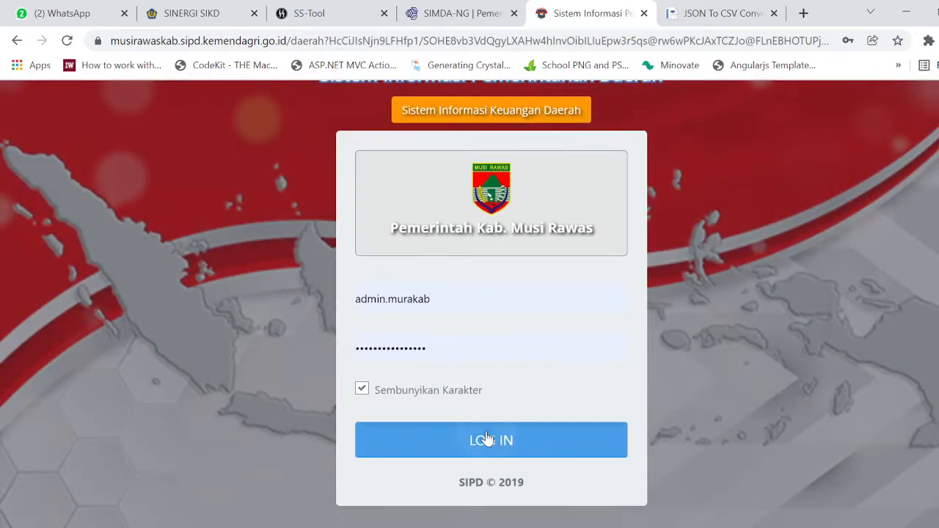
click(485, 440)
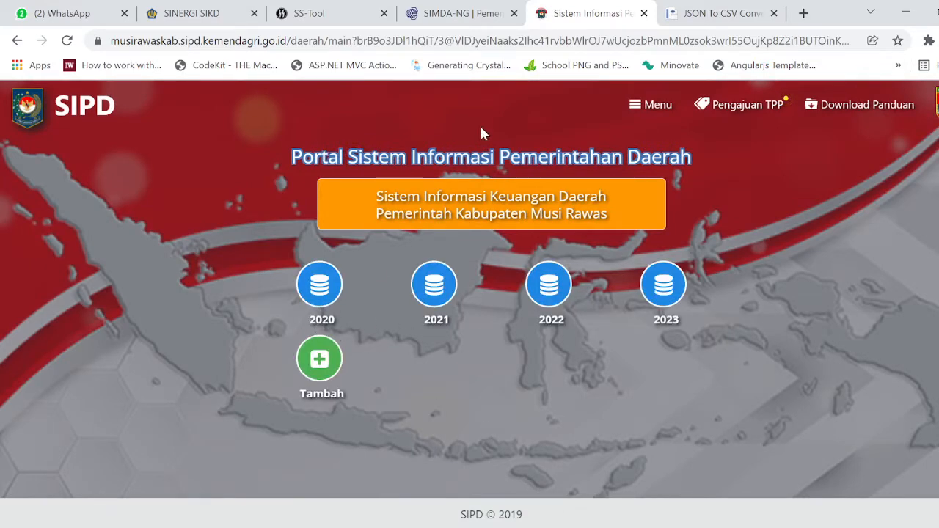
click(469, 16)
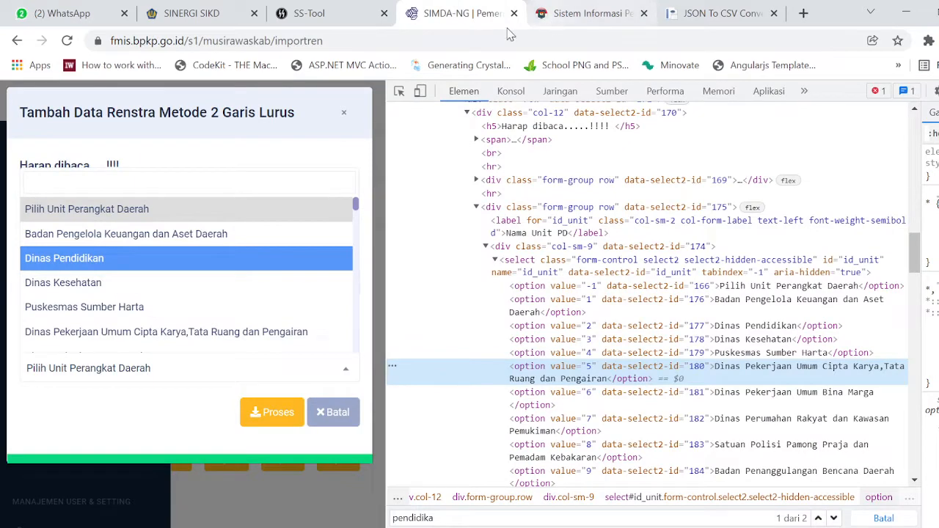
Return to the SS-Tool Ekspor Program Kegiatan page.
click(318, 15)
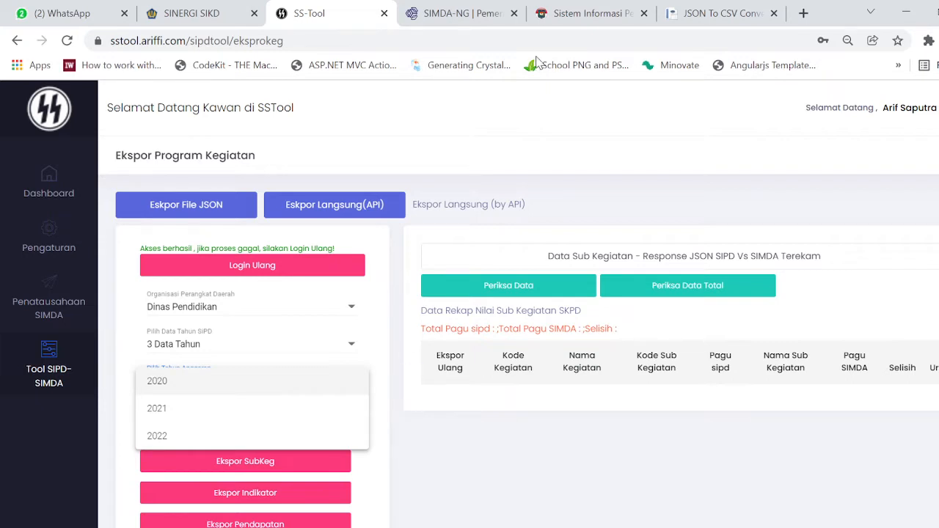
Set SS-Tool to budget year 2022, Only JSON output, and agency Dinas Kesehatan.
click(572, 13)
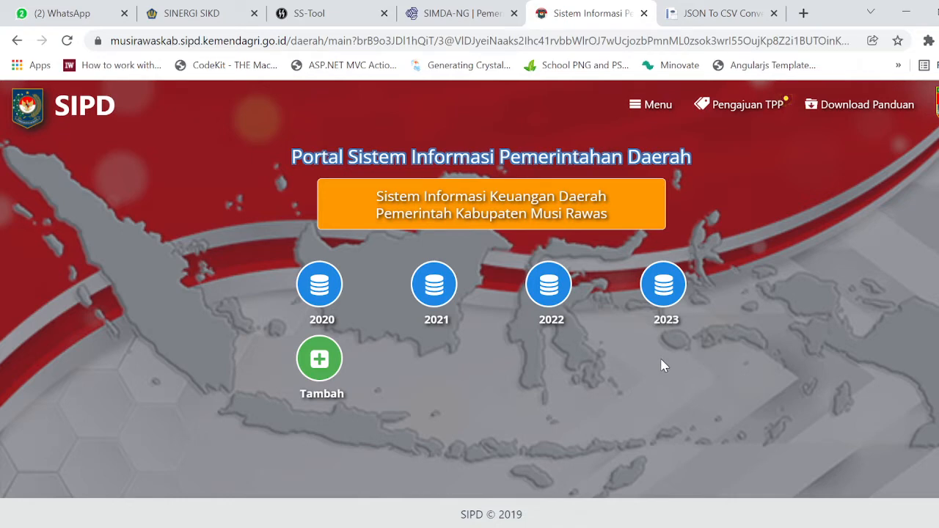
click(346, 17)
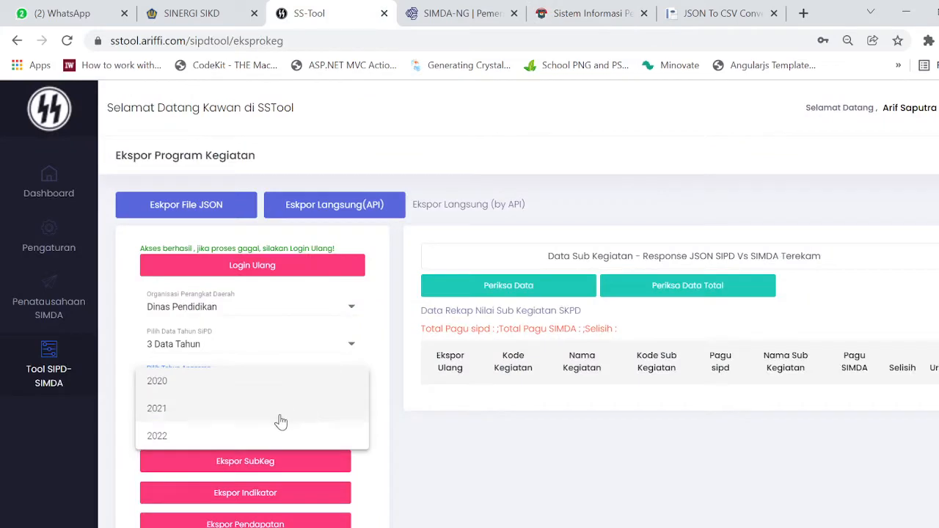
click(266, 440)
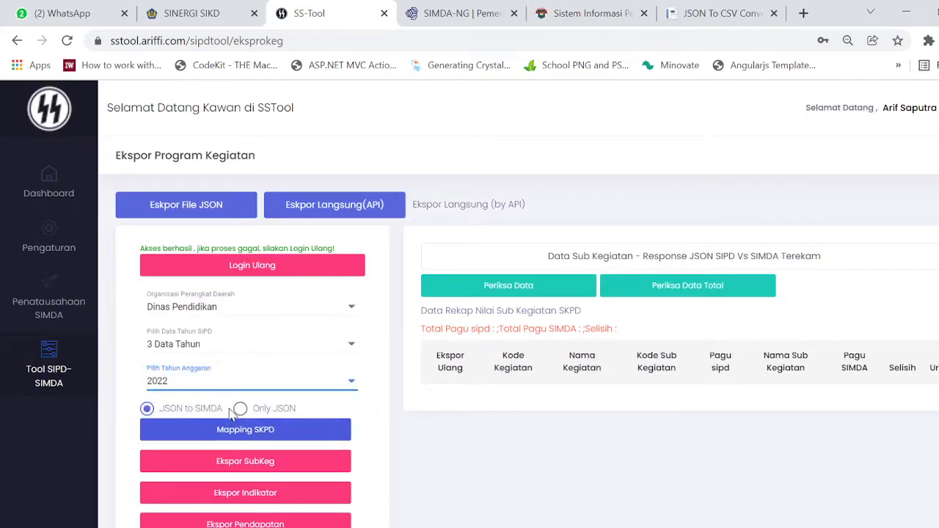
click(265, 415)
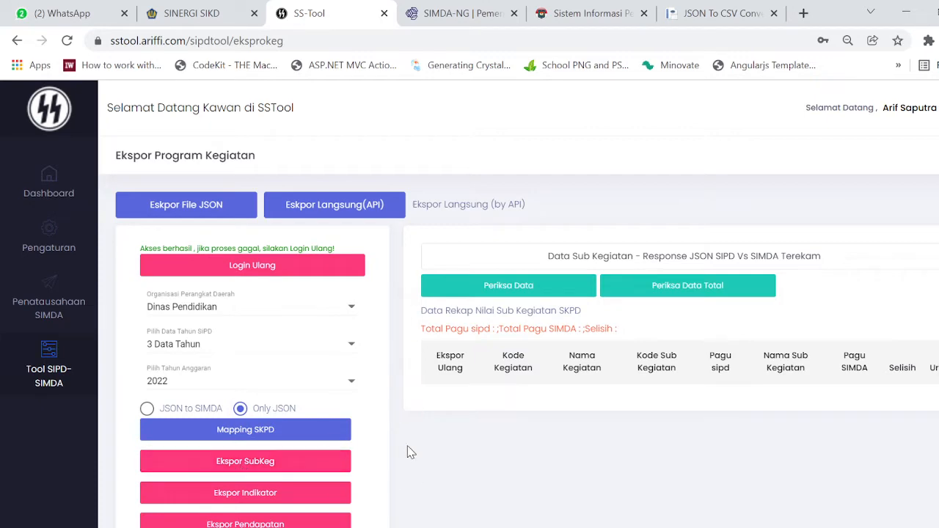
scroll(308, 381, down, 3)
scroll(315, 272, up, 3)
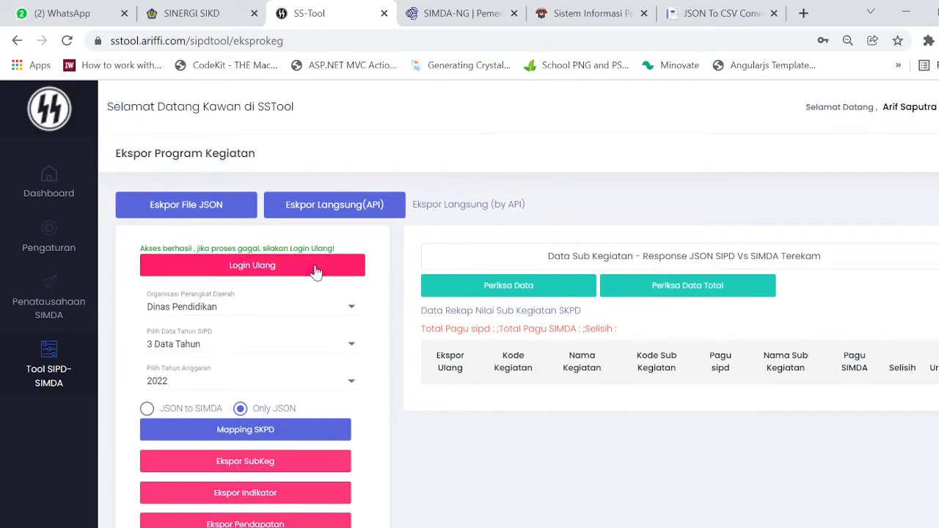
click(304, 312)
click(269, 340)
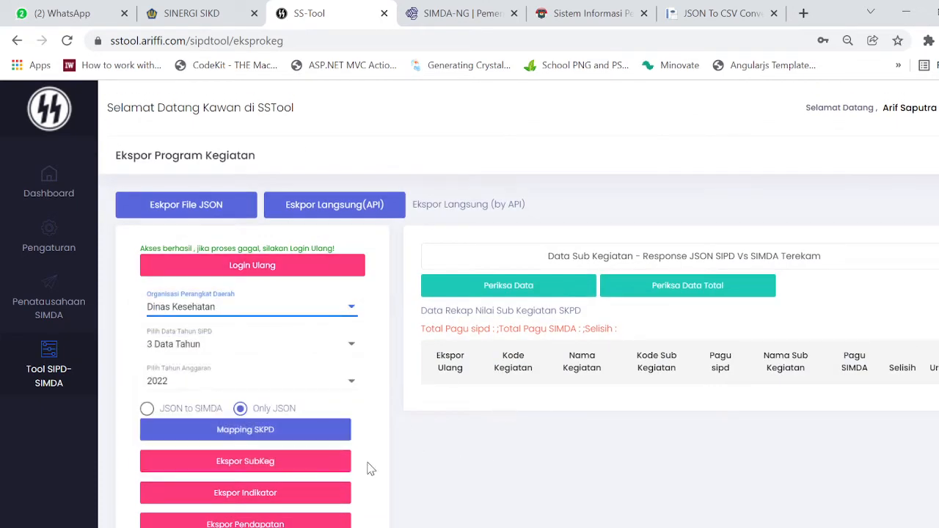
click(316, 526)
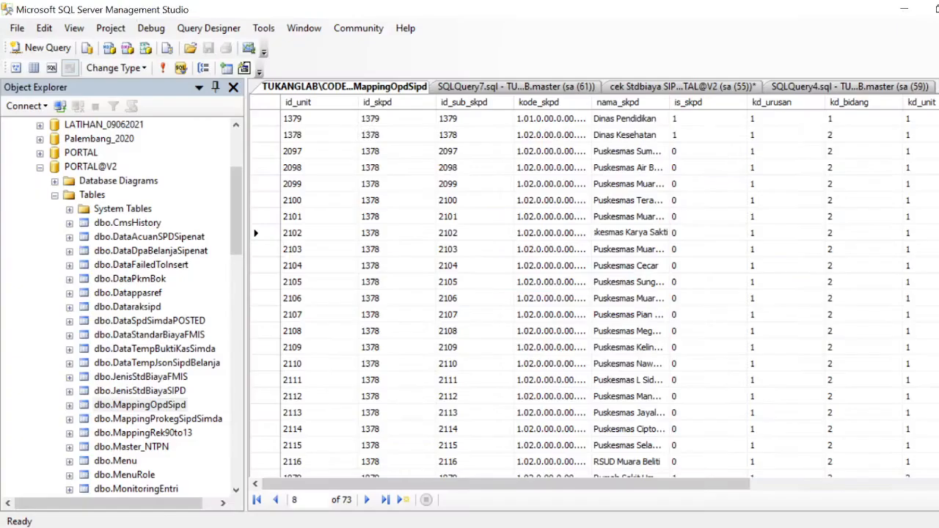
Browse the open SSMS query tabs and close the MappingOpdSipd table tab.
click(547, 86)
click(627, 87)
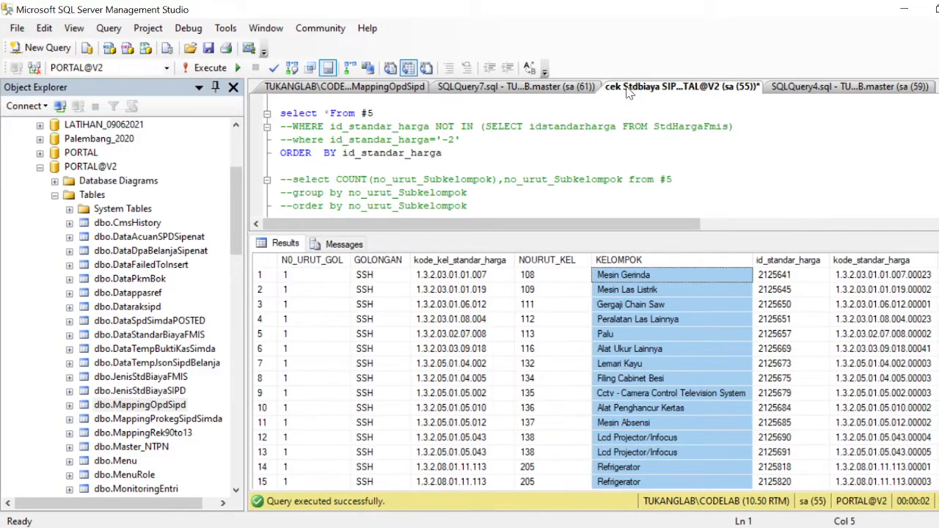
click(811, 88)
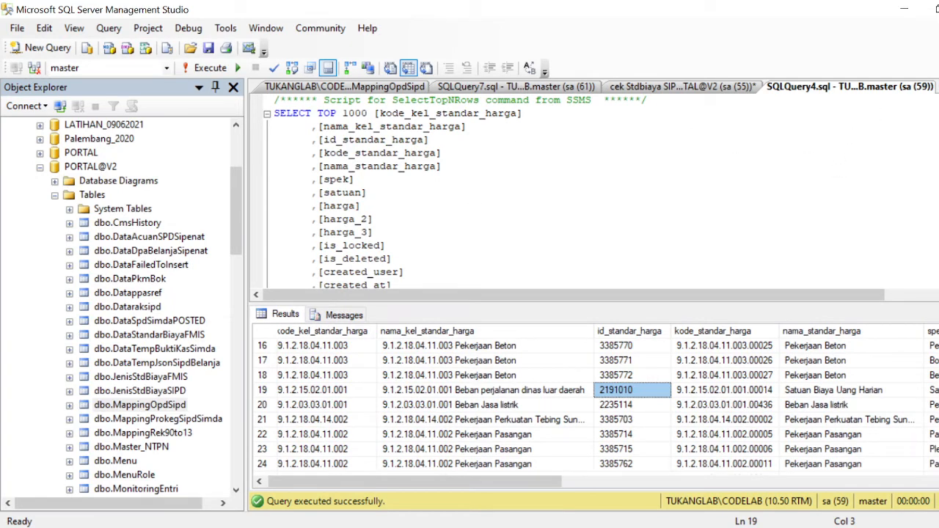
click(342, 87)
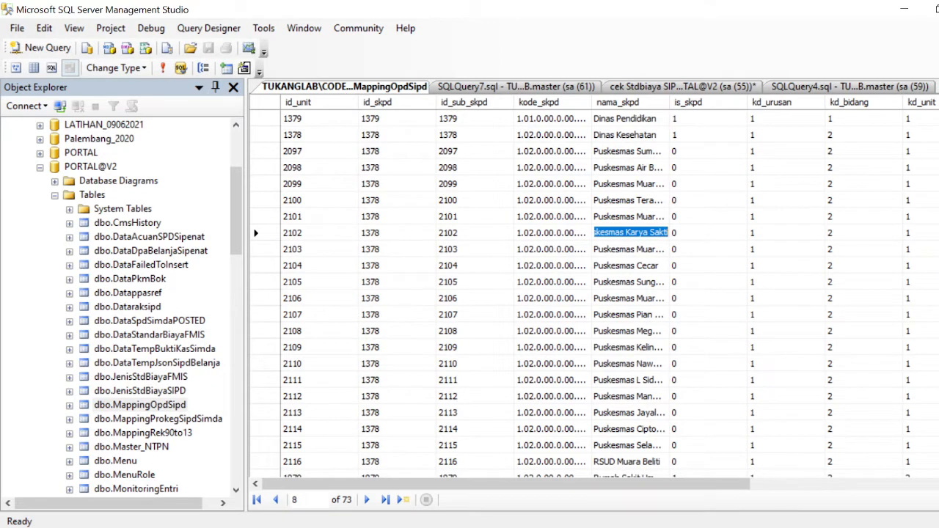
key(ctrl+F4)
click(865, 88)
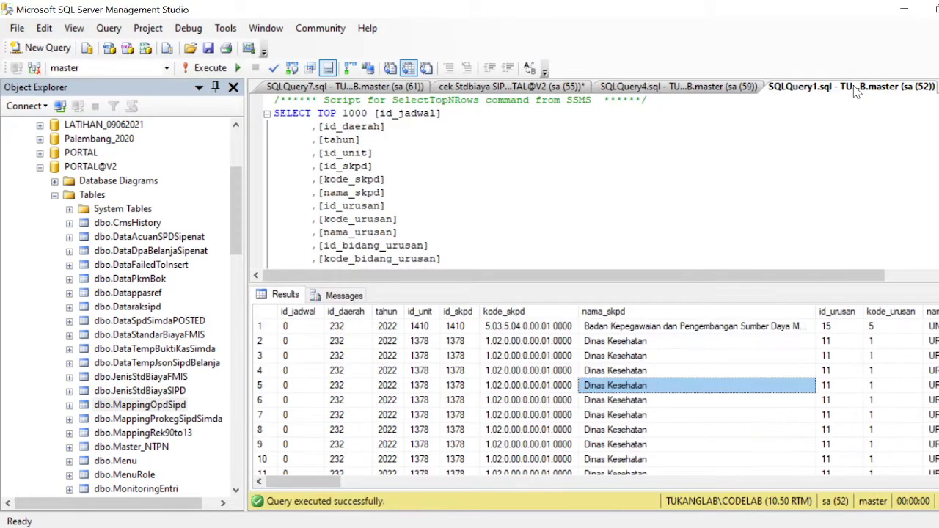
Review SQLQuery1 and the DataTempJsonSipdBelanja rows before returning to the 'cek Stdbiaya' query.
scroll(594, 179, down, 7)
click(594, 179)
scroll(593, 179, down, 10)
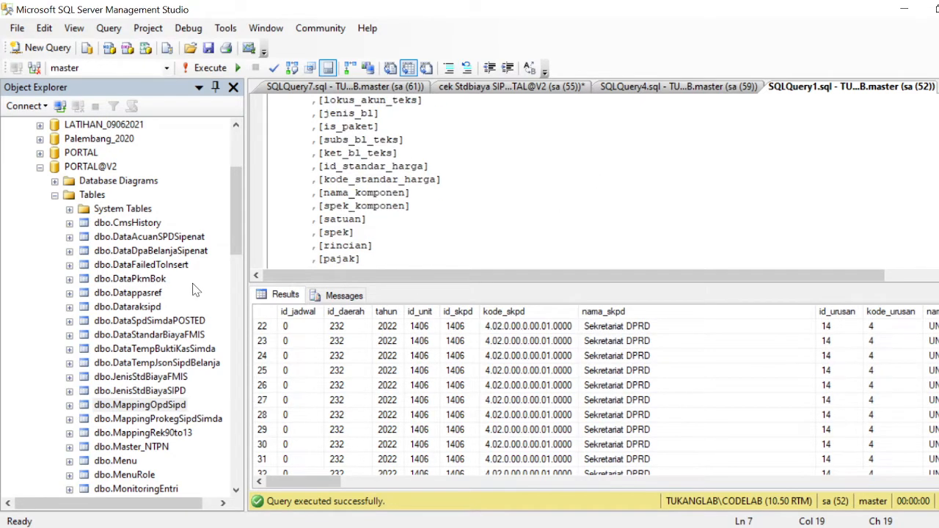
click(185, 362)
scroll(404, 239, down, 6)
click(466, 376)
drag(353, 366, 764, 446)
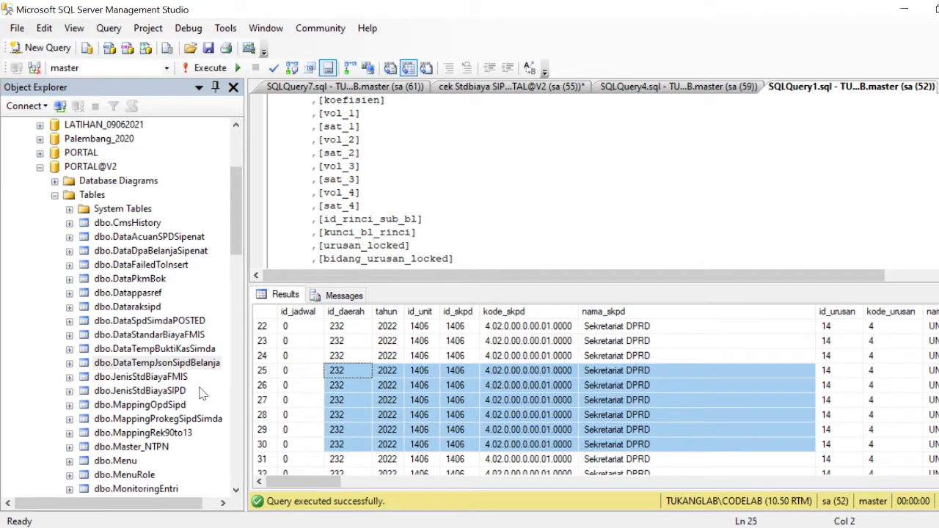
scroll(208, 381, down, 2)
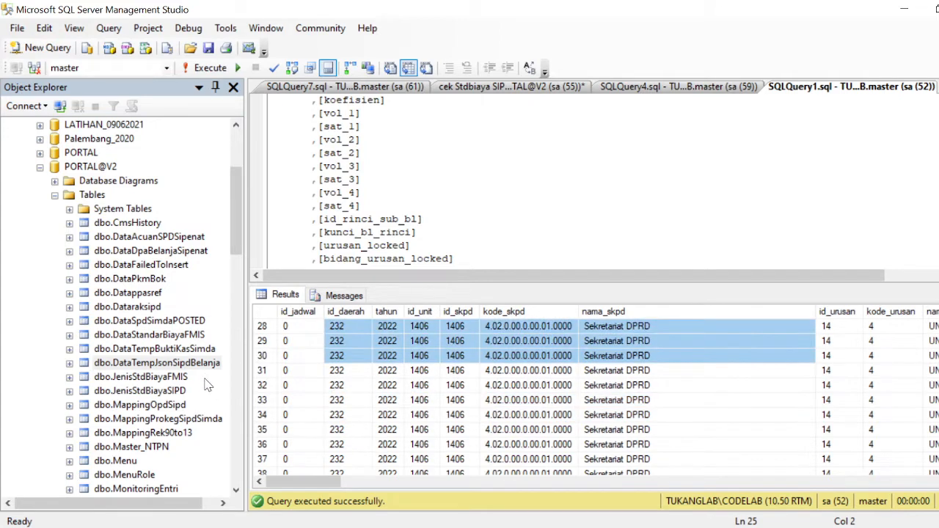
click(212, 386)
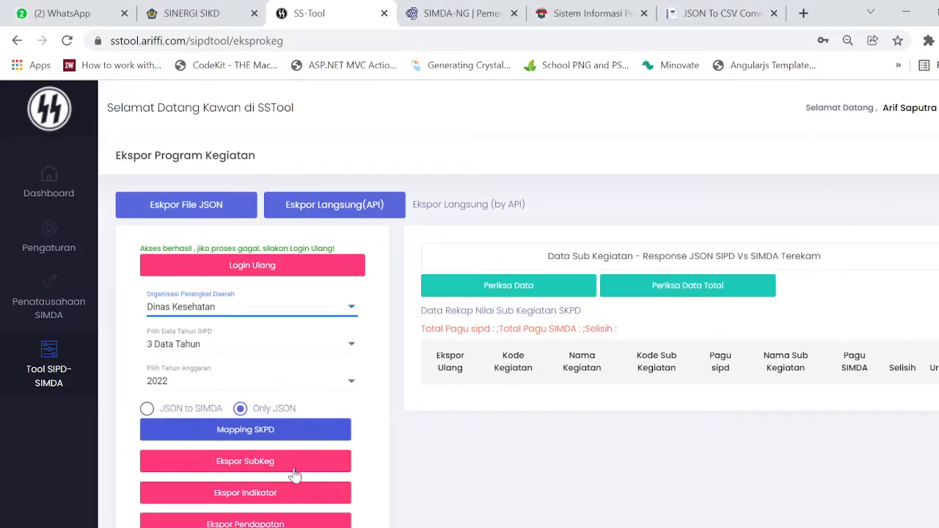
scroll(294, 472, down, 2)
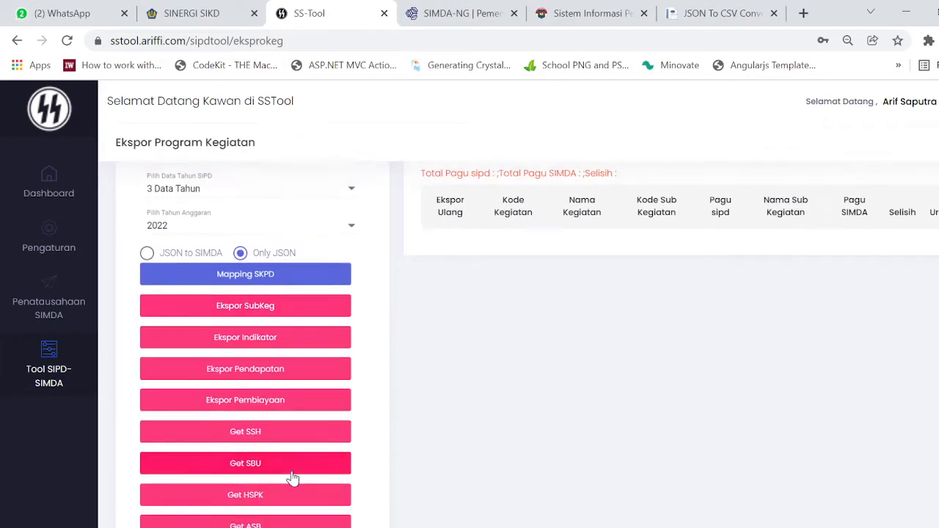
scroll(280, 440, down, 1)
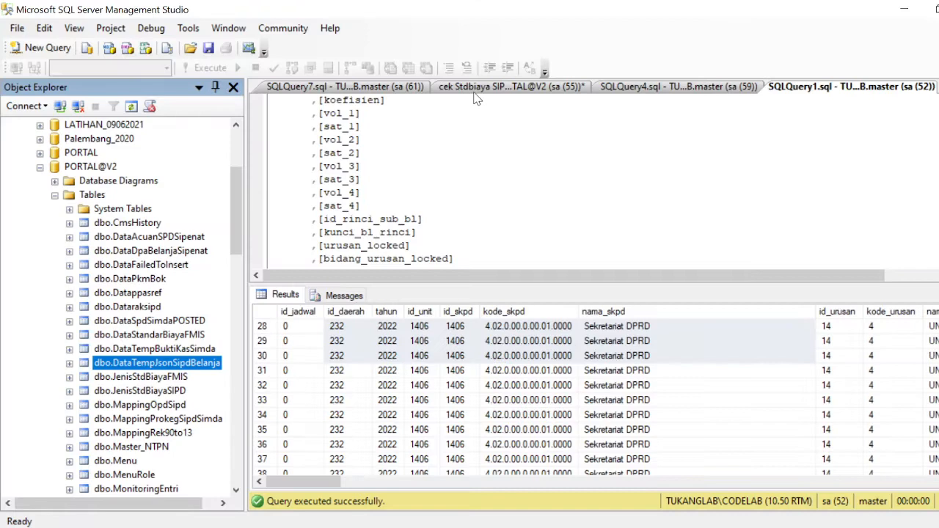
click(507, 87)
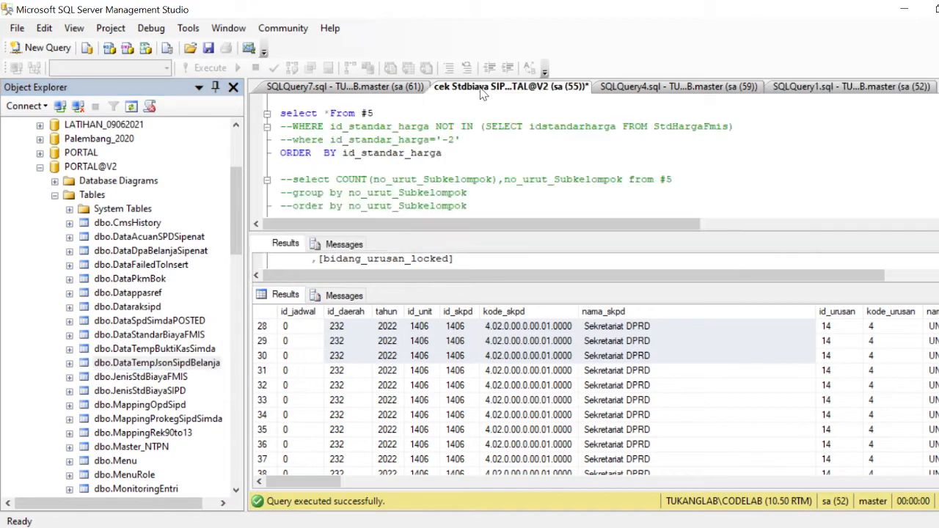
Compare groups like Lemari Kayu and Beban Jasa listrik between 'cek Stdbiaya' and SQLQuery4.
click(692, 365)
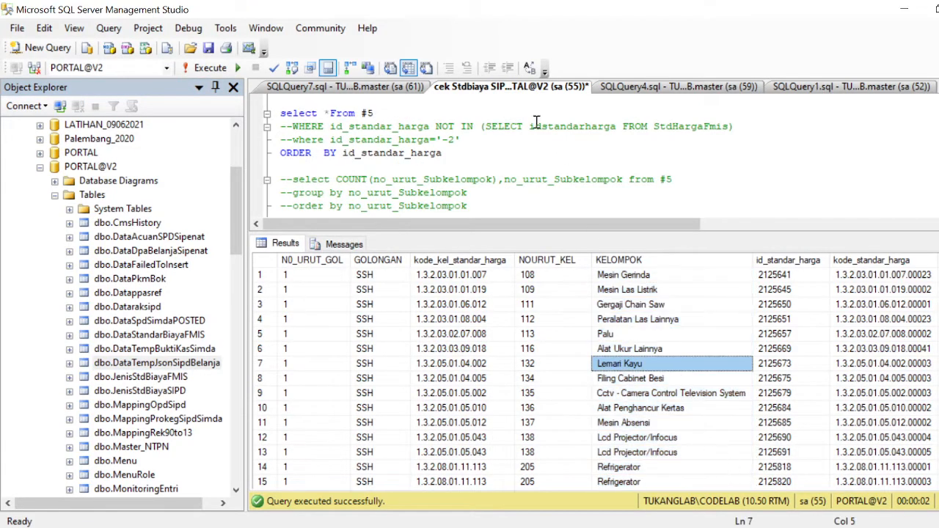
click(639, 91)
click(550, 406)
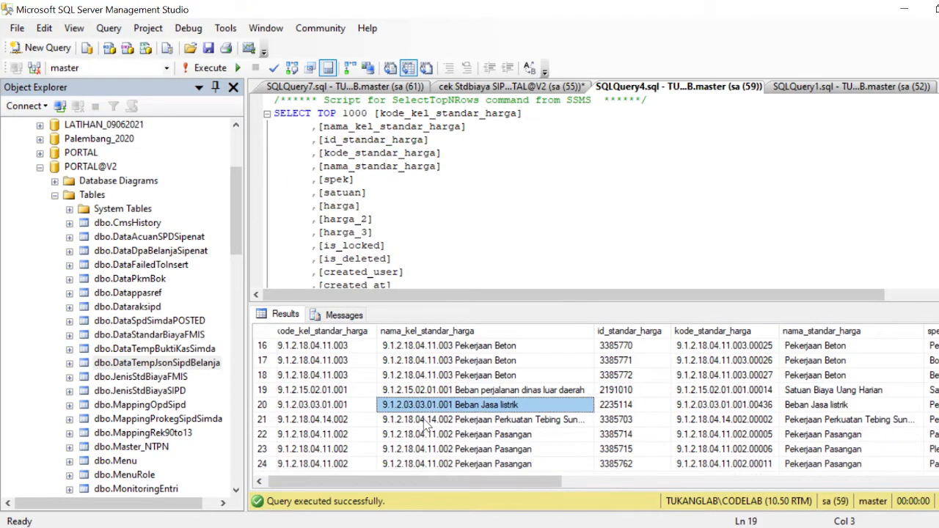
scroll(426, 429, down, 2)
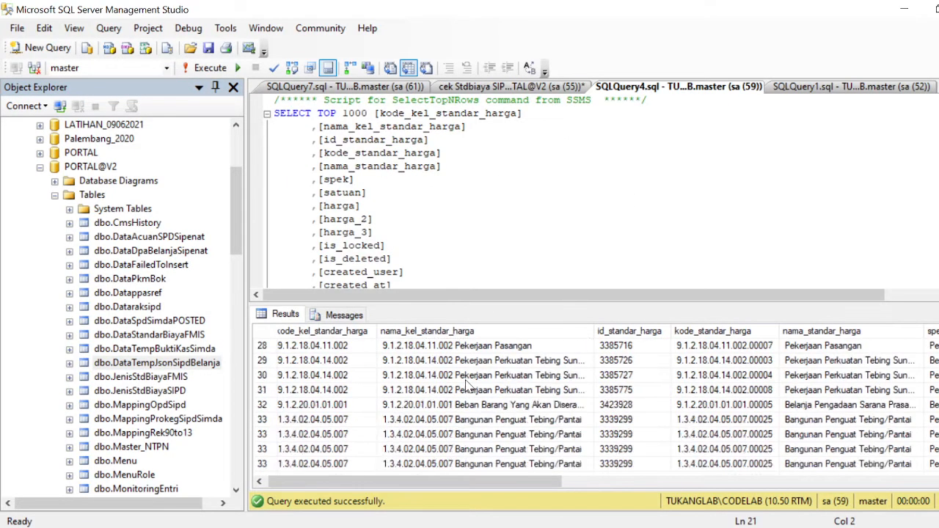
click(549, 88)
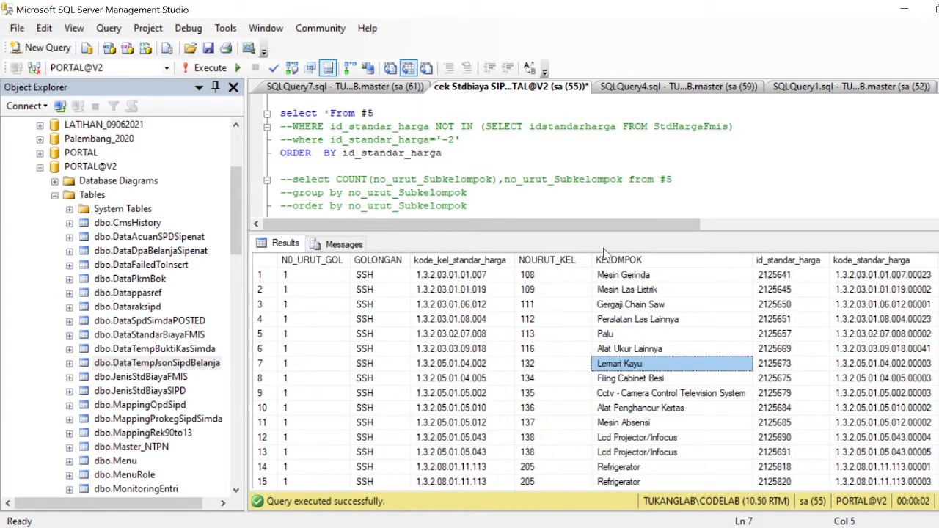
Resize the query/results split and browse the #5 KELOMPOK and NOURUT_KEL columns.
drag(602, 233, 600, 378)
scroll(623, 273, down, 4)
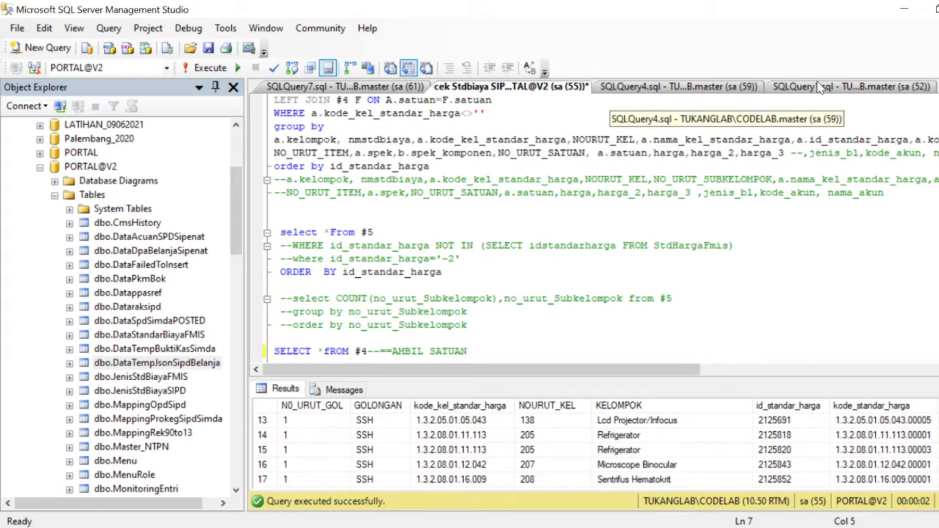
click(660, 231)
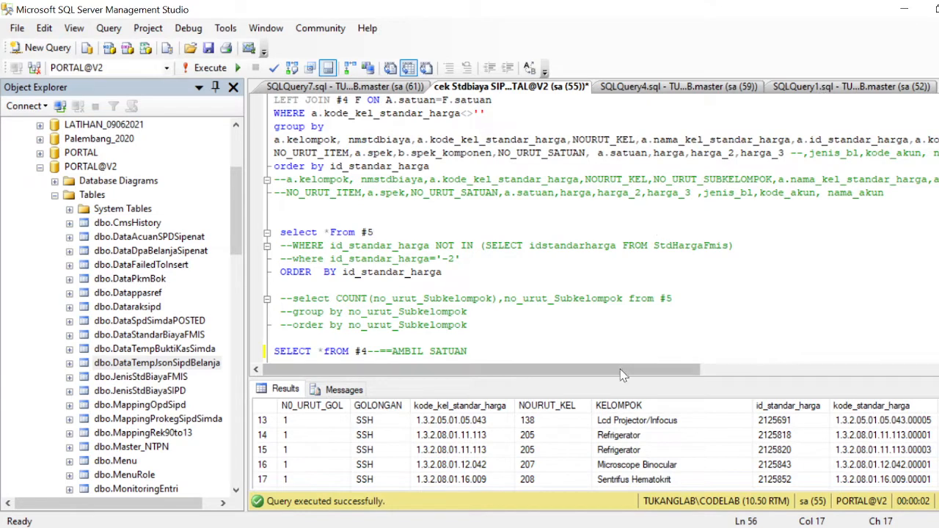
drag(623, 375, 613, 280)
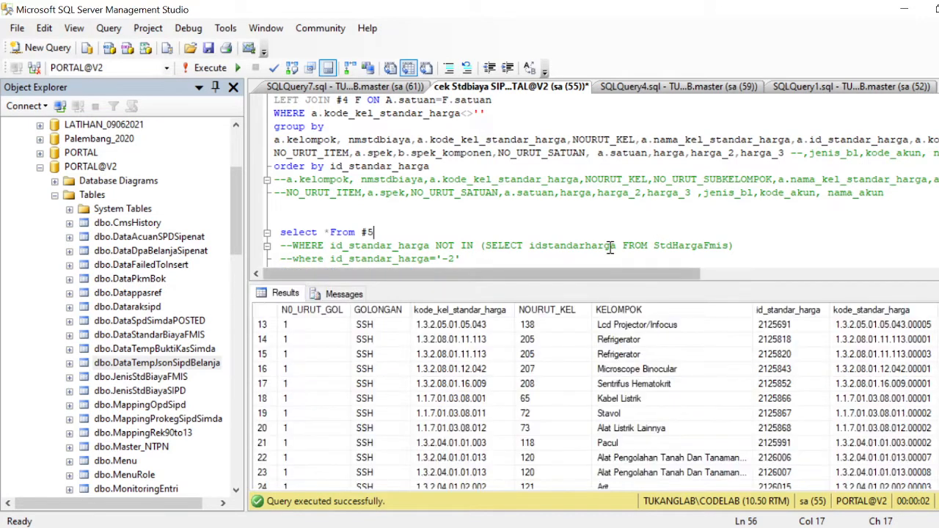
click(587, 209)
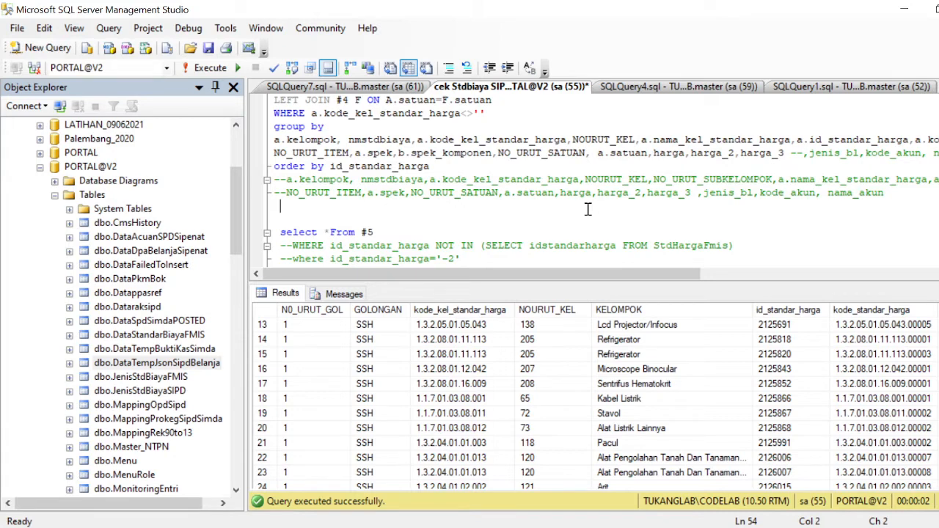
click(532, 350)
scroll(552, 364, down, 6)
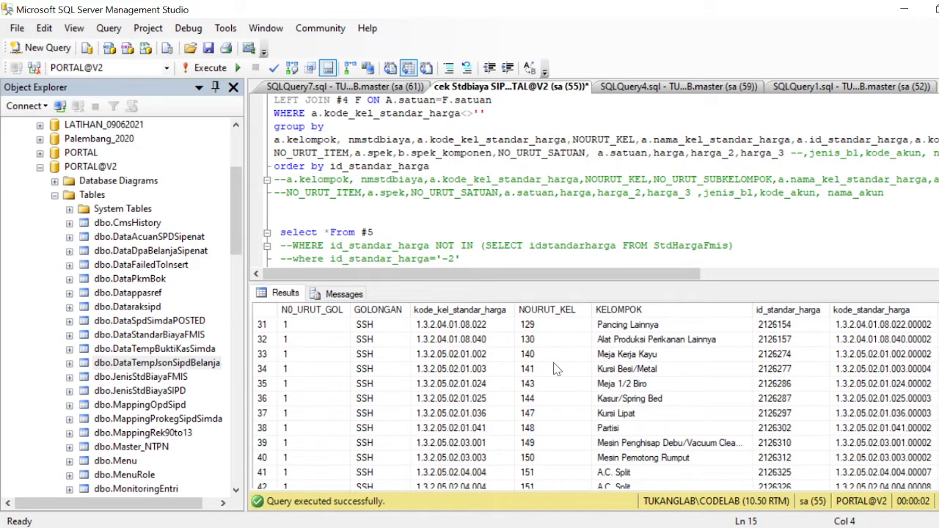
click(615, 311)
click(554, 312)
Bring up the Template SSH-sipd uploaded workbook and select E5 on the SSH sheet.
click(396, 527)
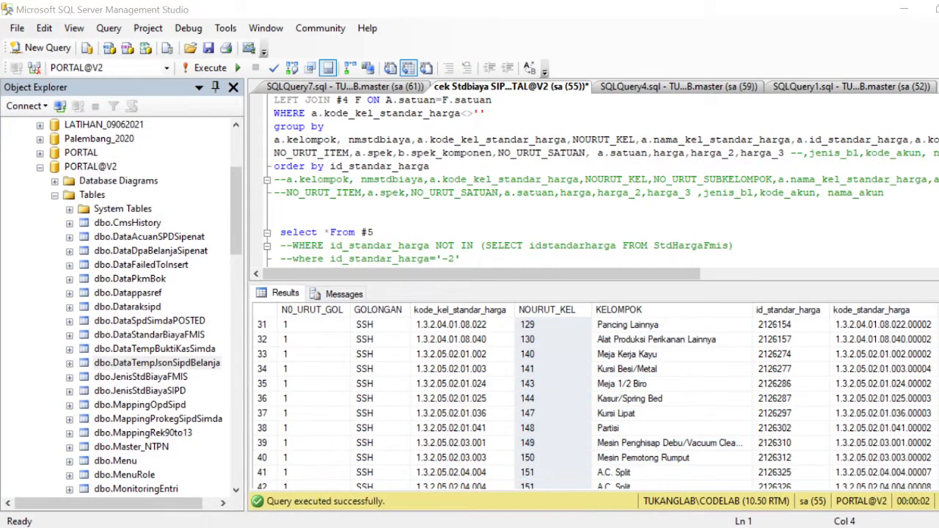
click(316, 493)
click(330, 206)
scroll(560, 235, down, 5)
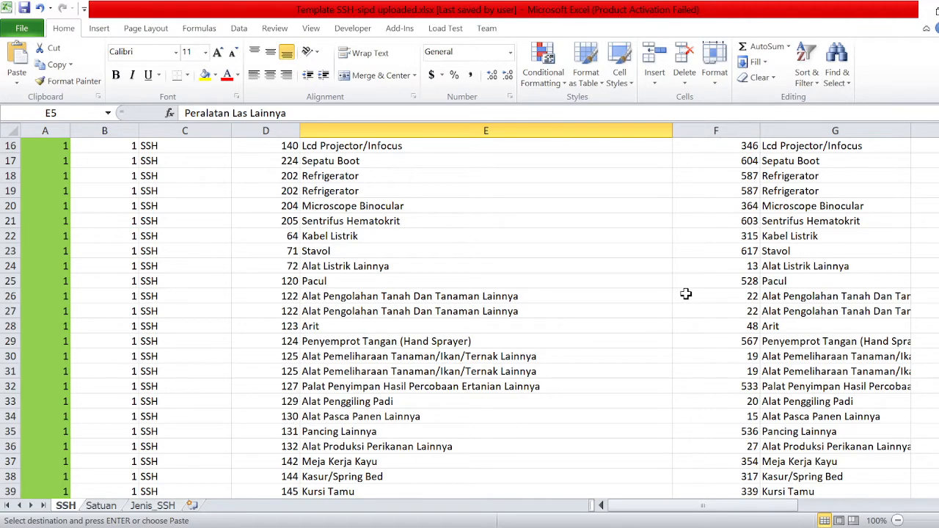
Browse SSH sheet cells C7, E52 (Blender) and B8, then view the Satuan units sheet.
scroll(560, 340, up, 5)
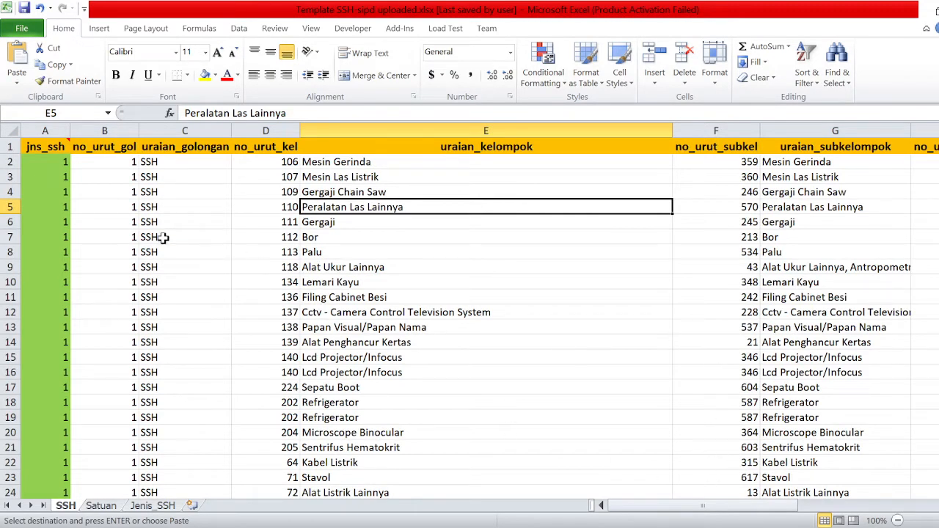
click(163, 235)
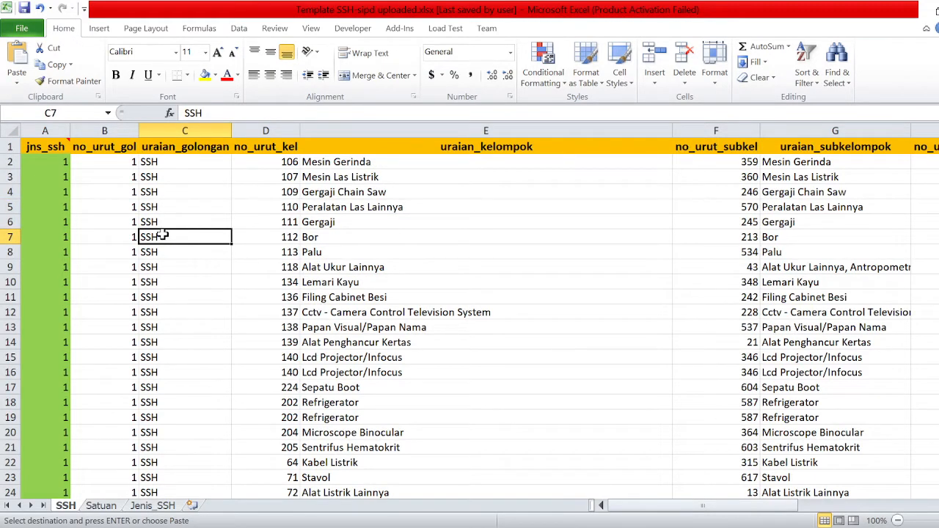
scroll(432, 227, down, 6)
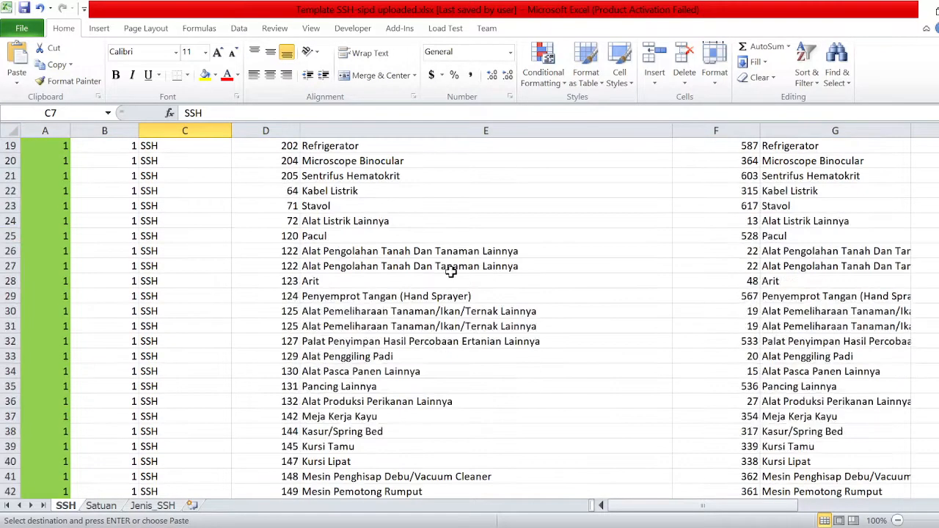
scroll(451, 272, up, 6)
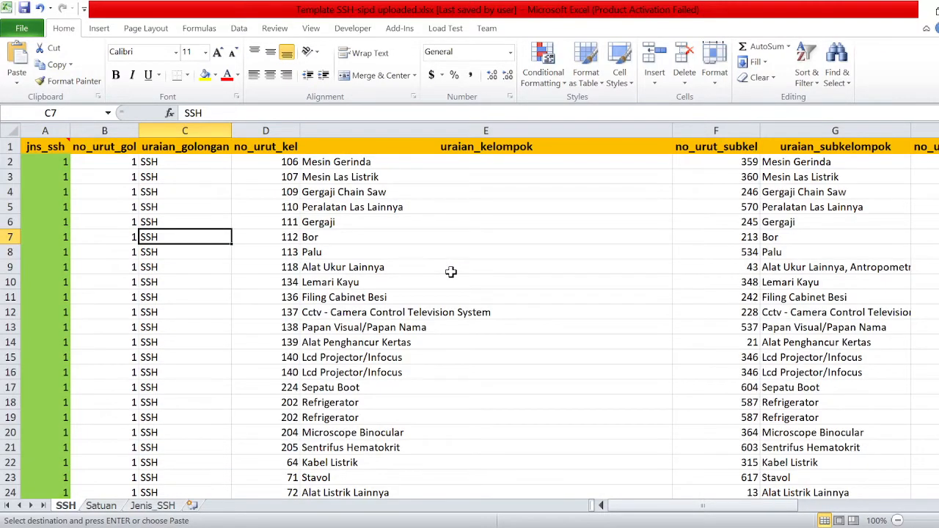
scroll(450, 273, down, 11)
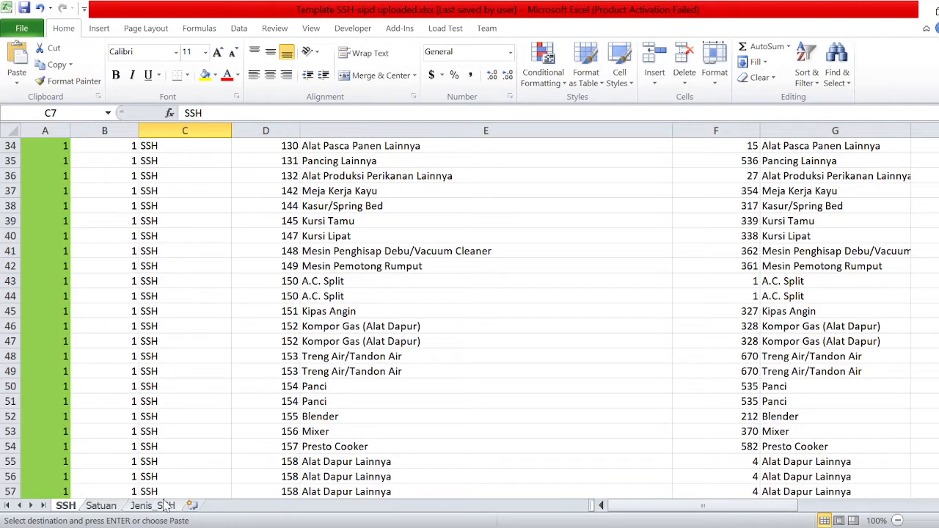
click(543, 417)
scroll(543, 426, up, 11)
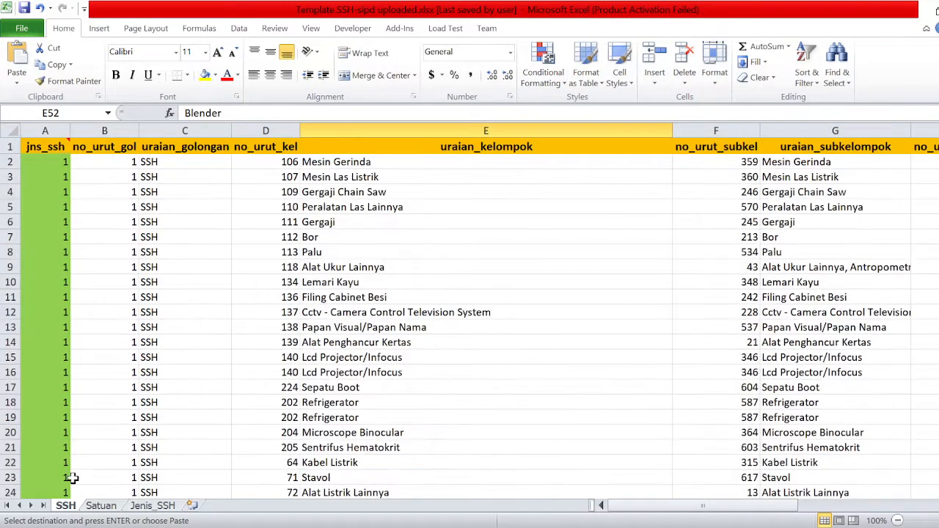
click(110, 252)
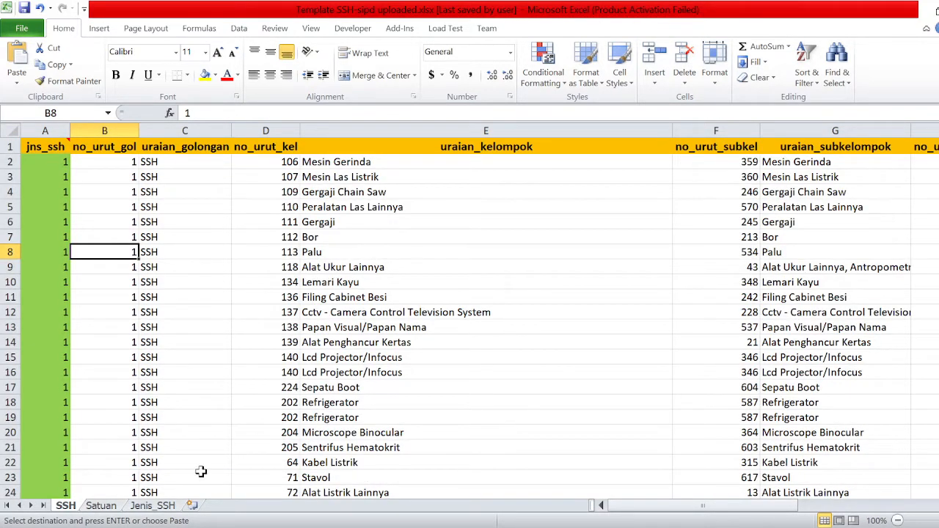
click(102, 509)
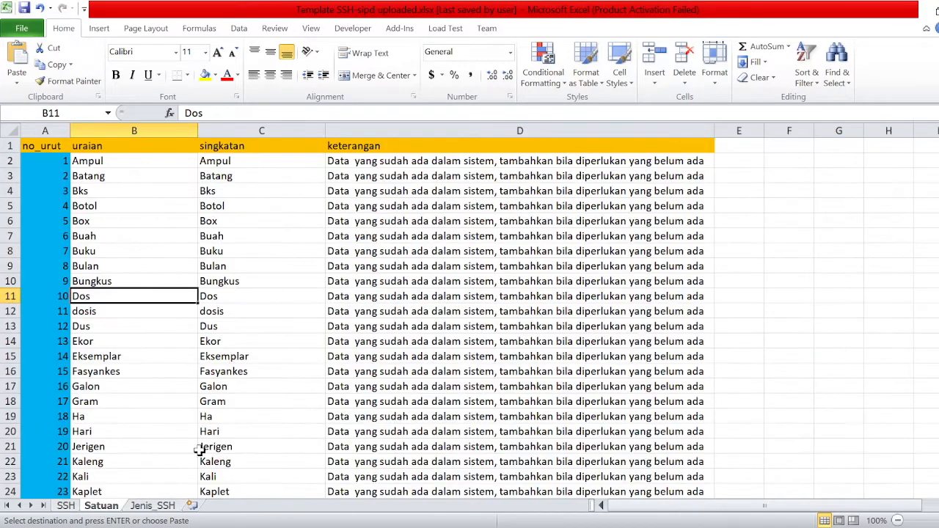
key(alt+Tab)
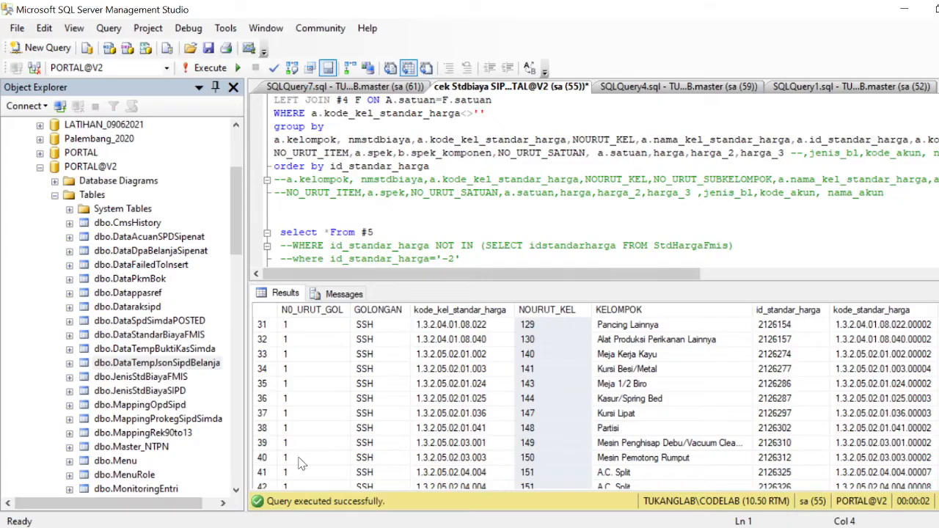
Run the SELECT * FROM #4 query and select its whole NO_URUT_SATUAN/SATUAN result grid, then return to Excel.
scroll(595, 222, down, 5)
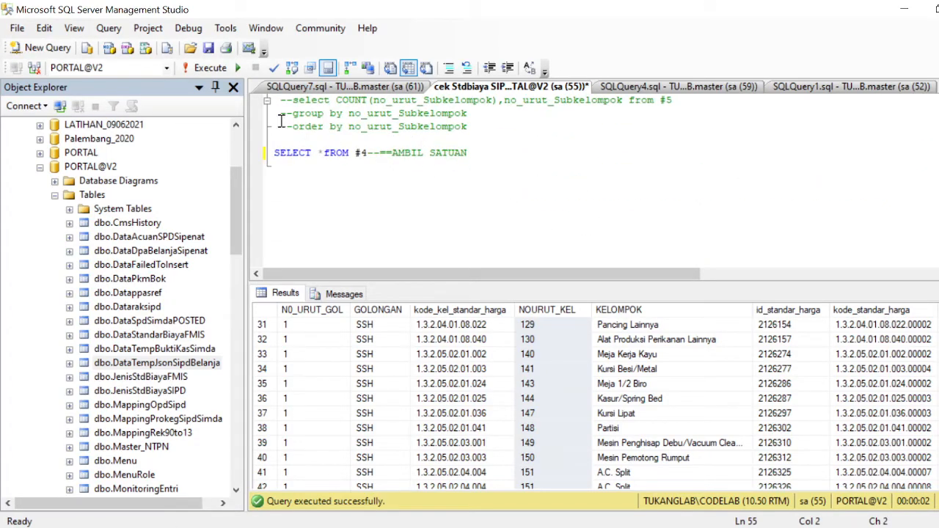
click(209, 68)
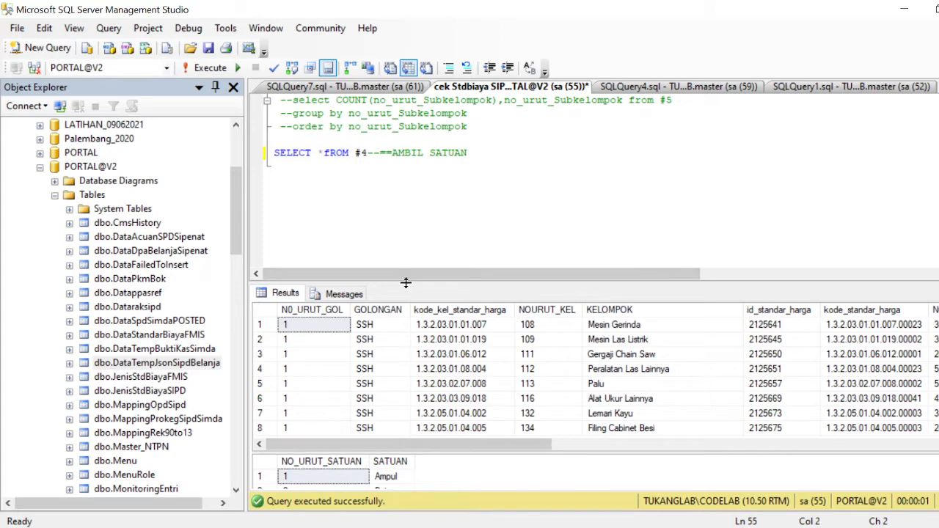
drag(407, 282, 407, 144)
click(277, 328)
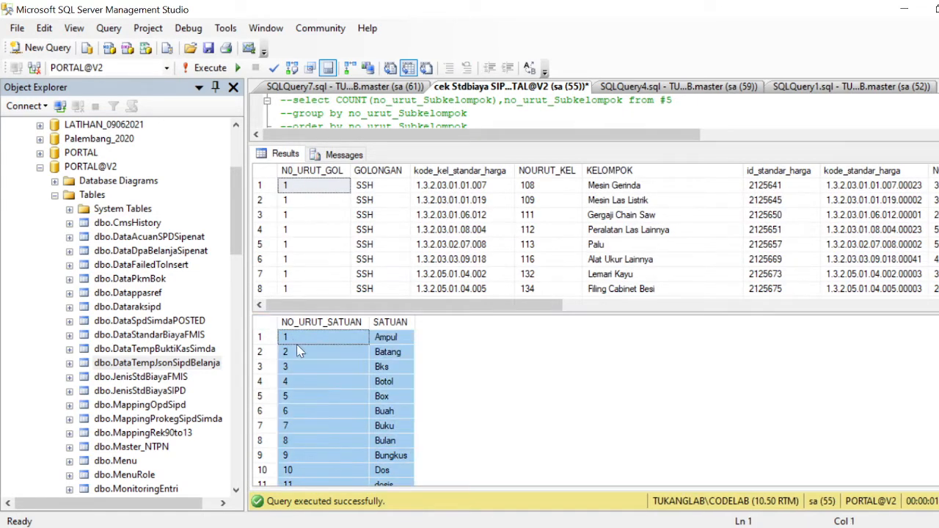
click(360, 494)
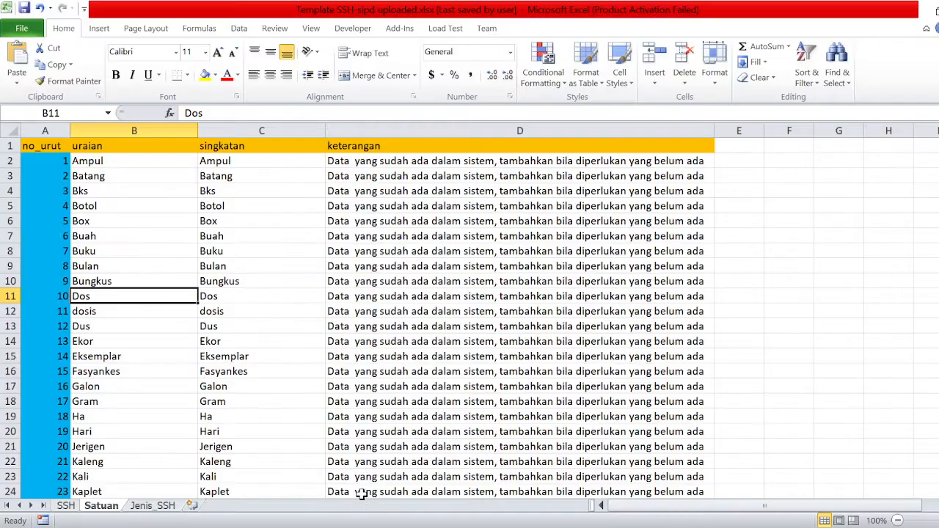
Paste the unit list at A2 of the Satuan sheet, check entries like Buah and Buku, then return to SIMDA-NG in Chrome.
click(56, 161)
key(ctrl+v)
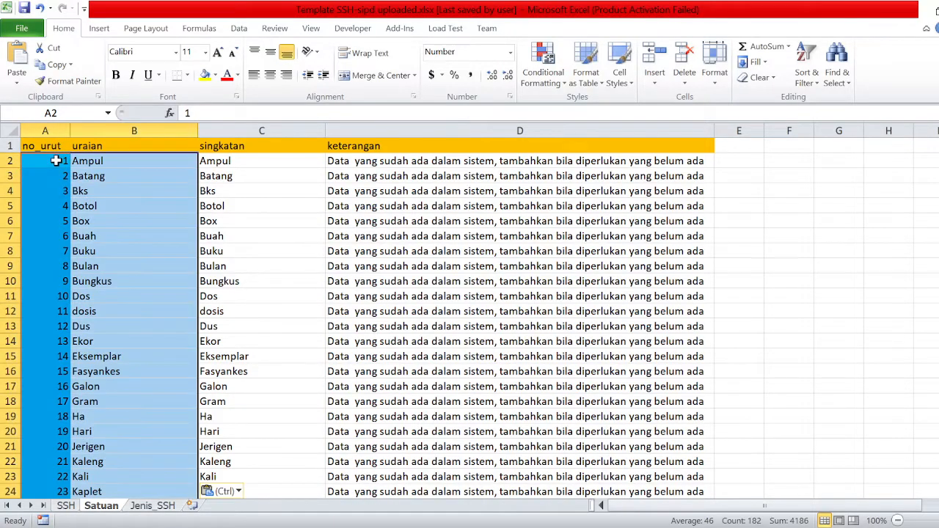
click(255, 160)
click(138, 160)
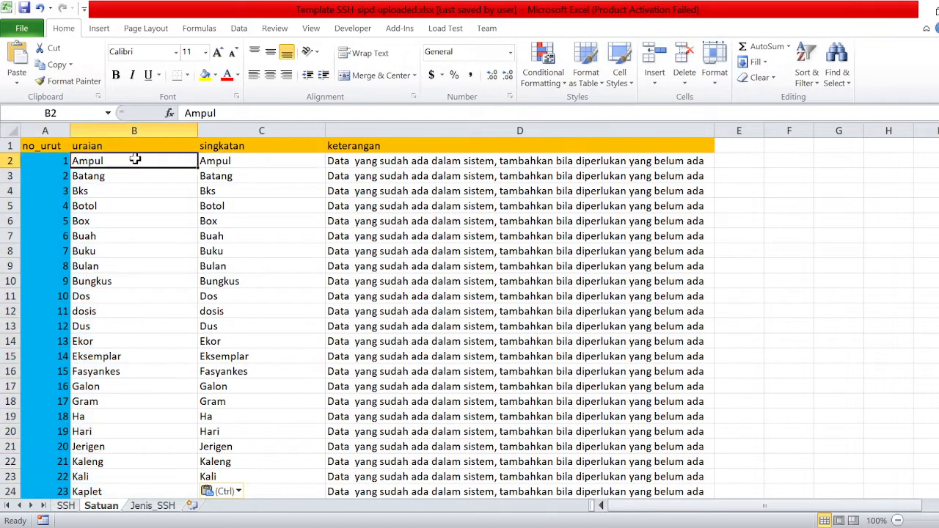
click(264, 172)
click(158, 233)
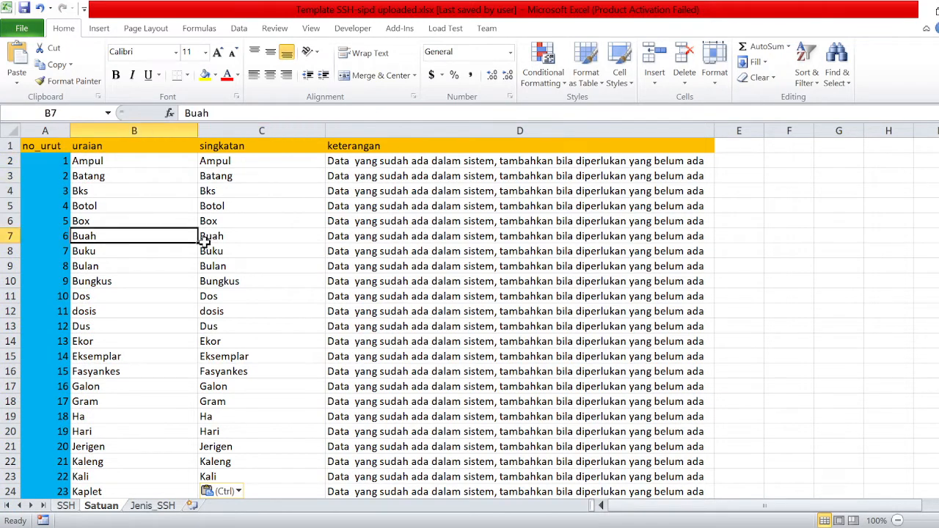
click(173, 257)
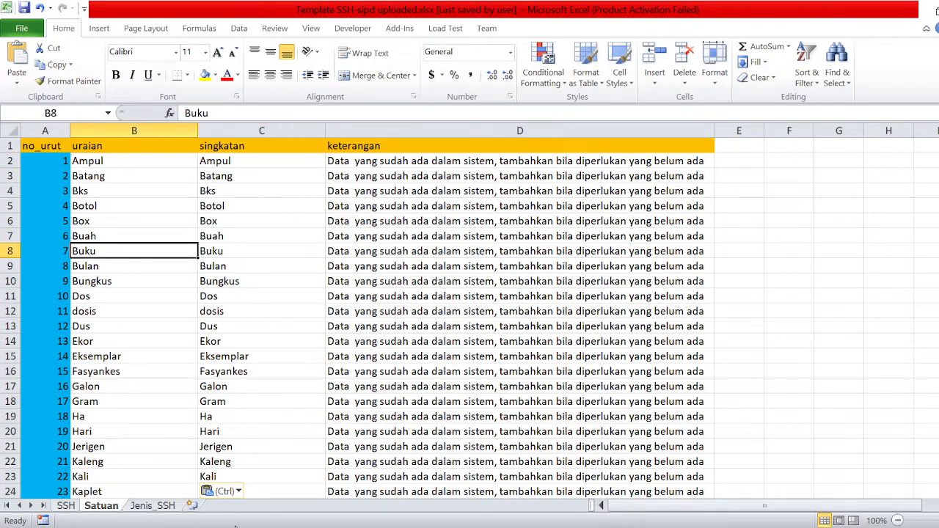
key(alt+Tab)
click(454, 5)
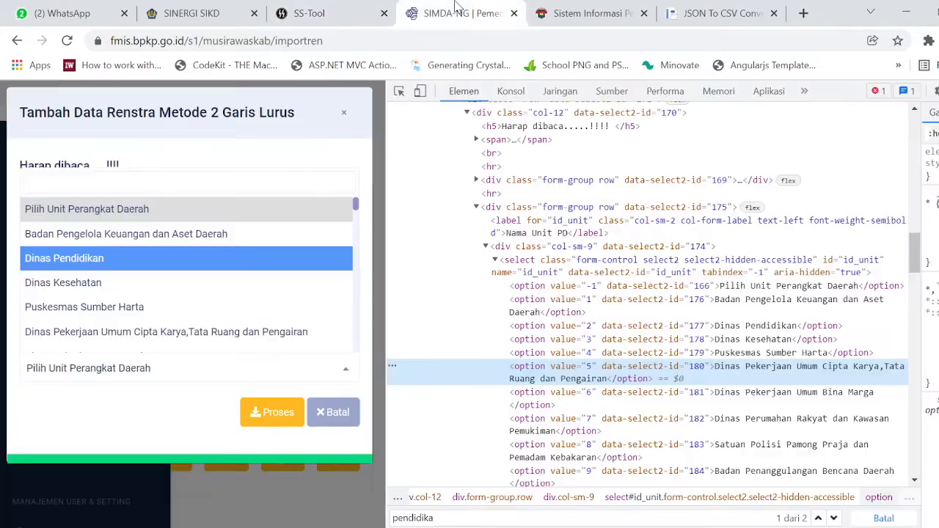
Close the developer tools and cancel the Renstra Tambah Data import form.
key(Down)
key(F12)
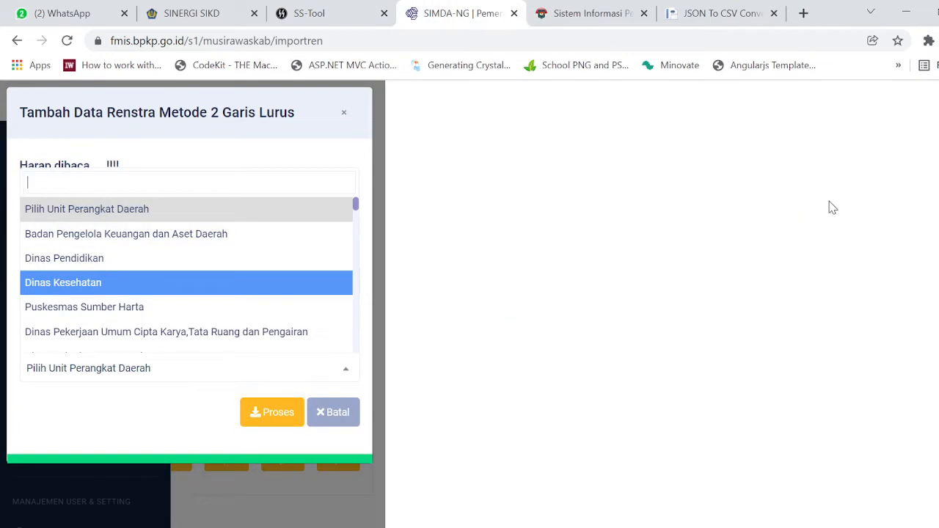
click(880, 365)
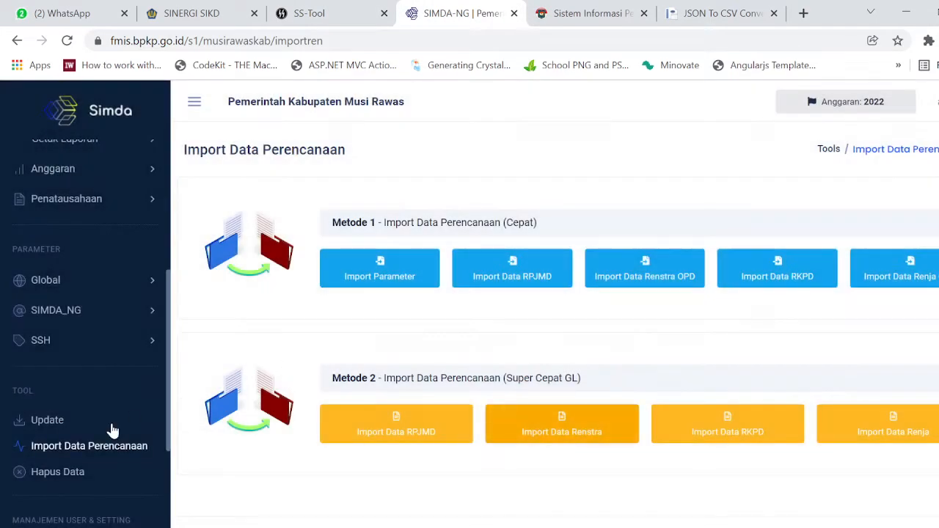
Expand Parameter > SSH in the sidebar and open the Struktur SSH page.
scroll(136, 358, up, 3)
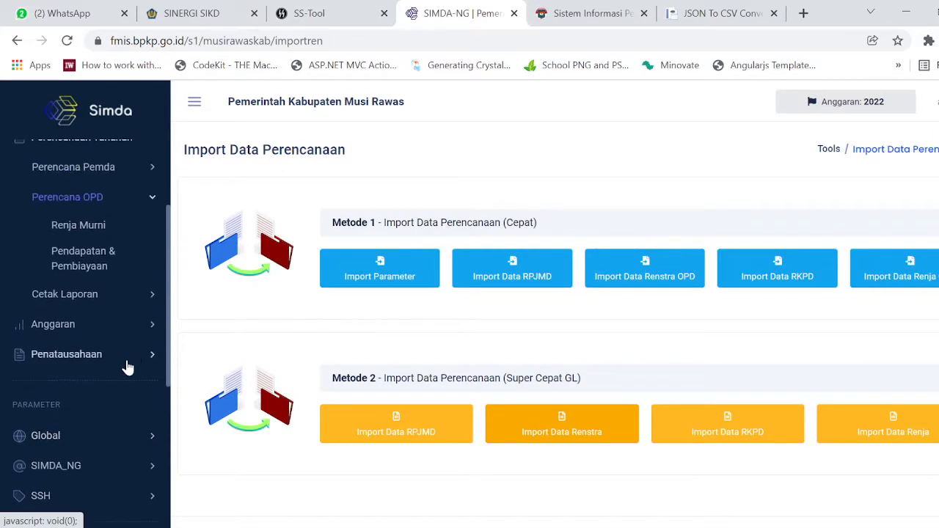
scroll(130, 359, up, 3)
scroll(102, 352, down, 3)
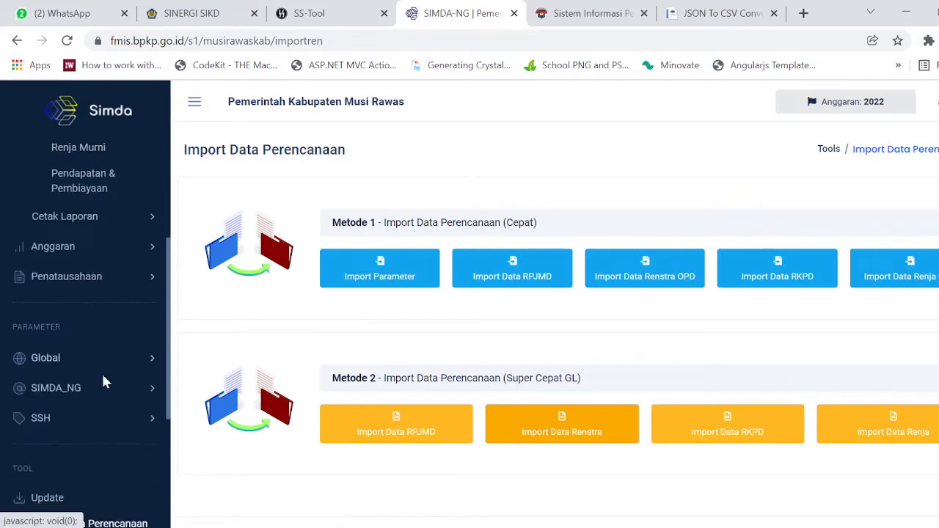
click(103, 359)
click(75, 431)
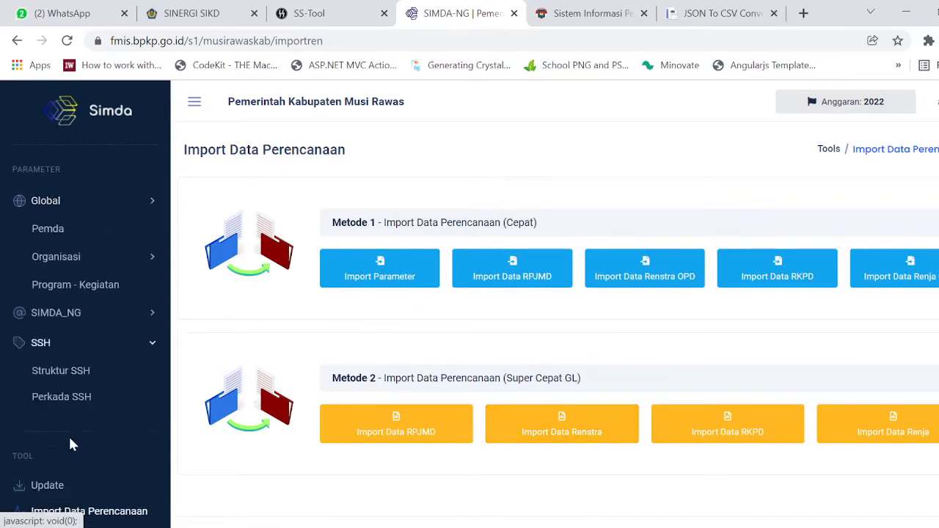
click(69, 289)
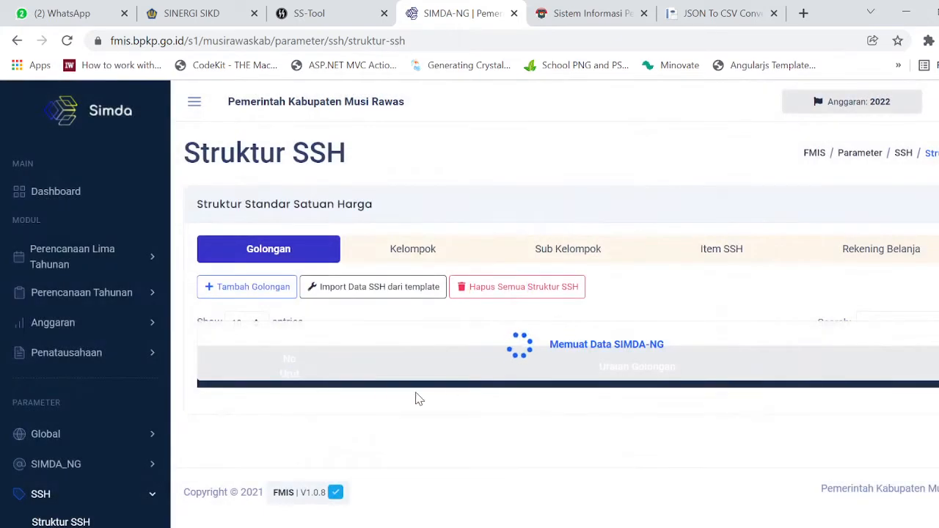
Show the Import Data SSH dari template options (Satuan, Golongan, Kelompok, Sub Kelompok, Rincian), then return to Excel's Satuan sheet.
click(380, 297)
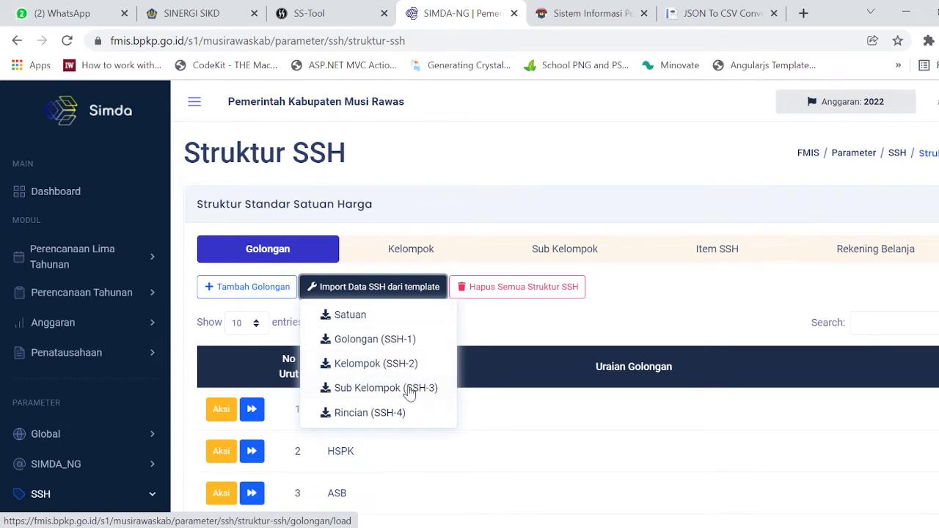
click(394, 414)
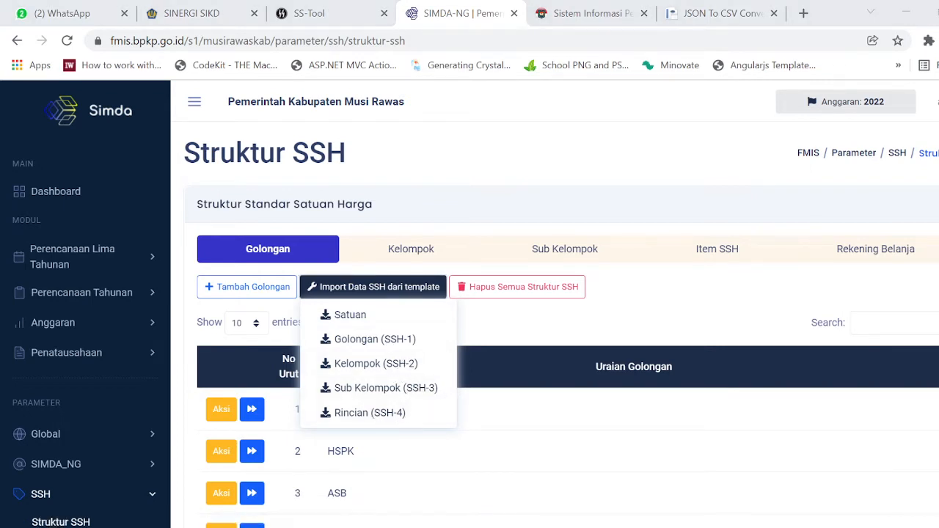
mouse_move(375, 524)
click(361, 510)
scroll(288, 304, down, 14)
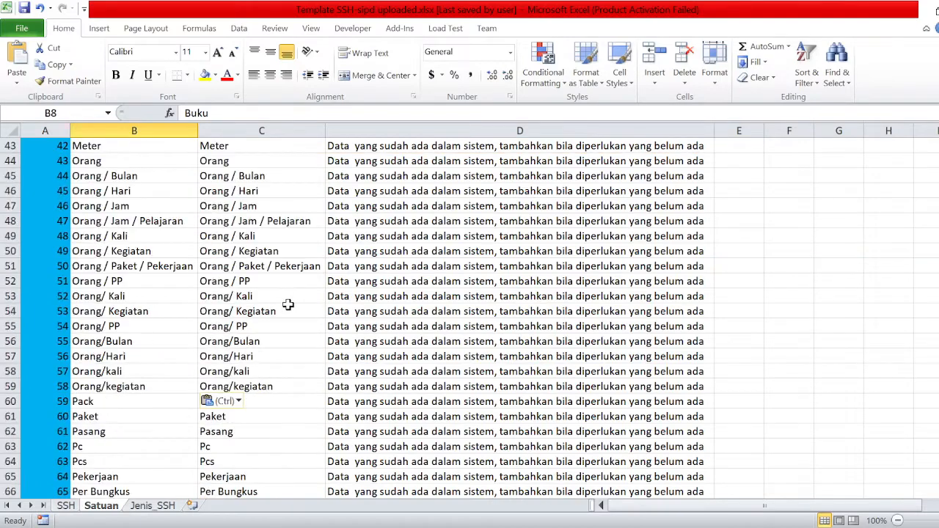
scroll(416, 329, up, 14)
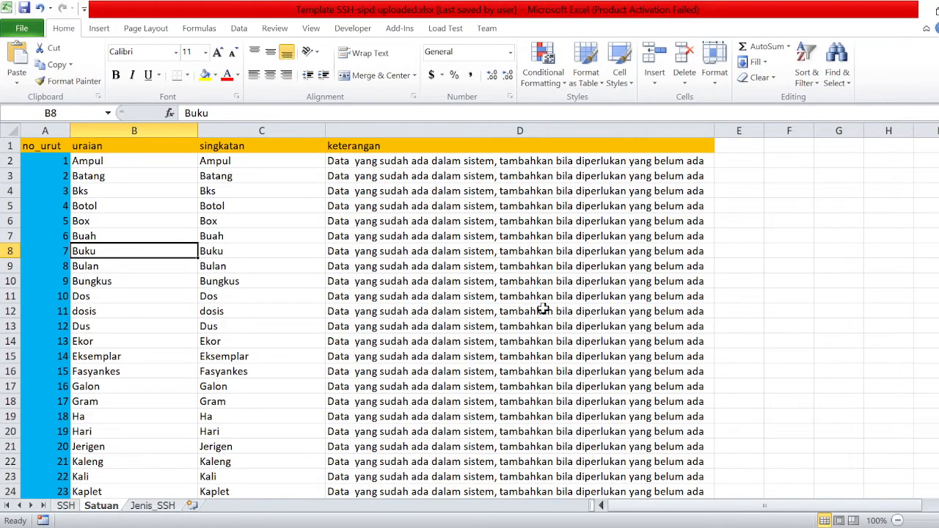
scroll(184, 384, down, 20)
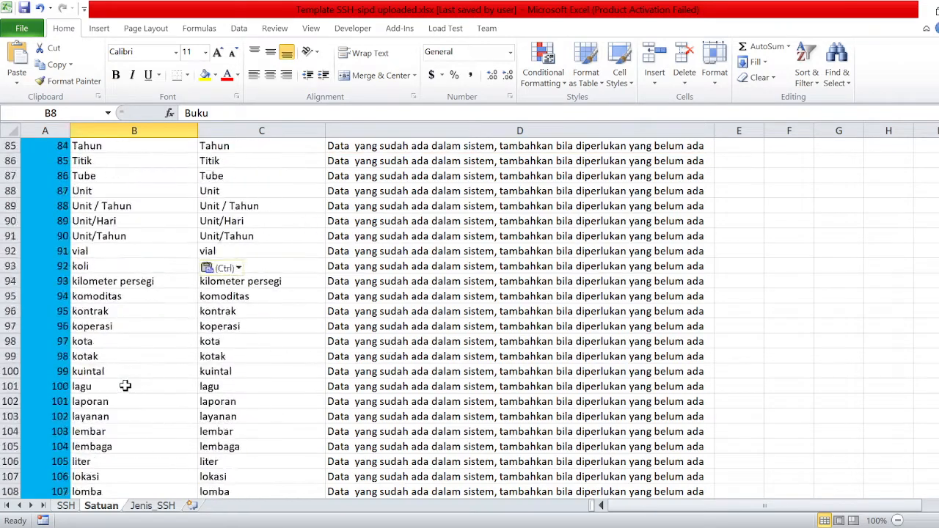
scroll(127, 401, down, 20)
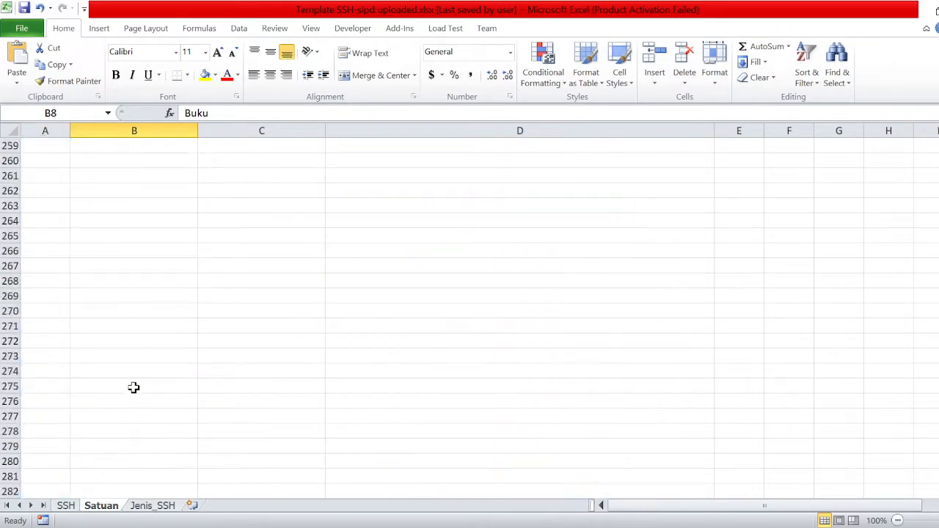
scroll(133, 389, up, 8)
scroll(133, 386, up, 5)
click(66, 505)
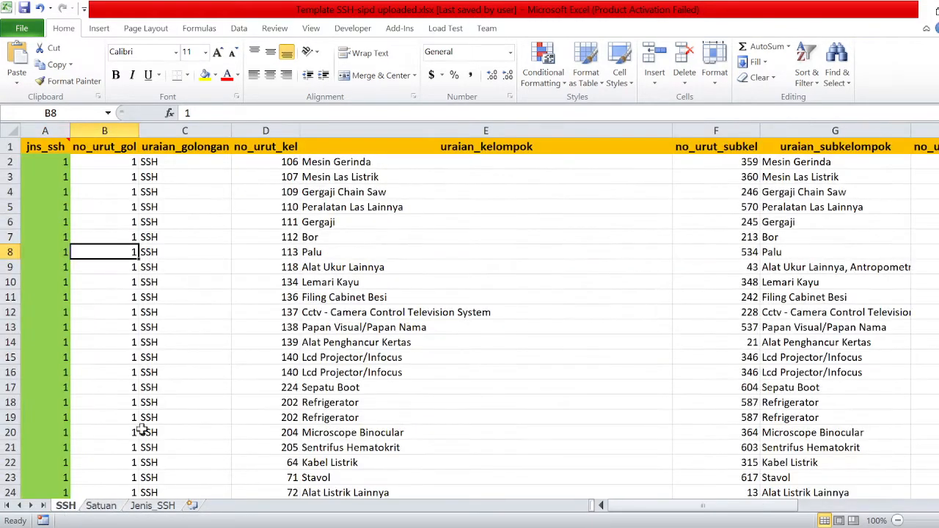
scroll(172, 367, down, 13)
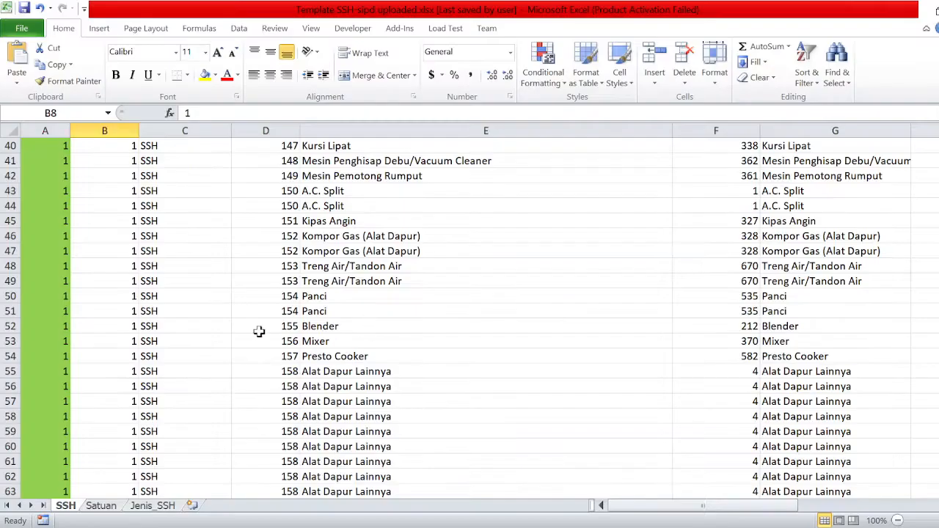
scroll(304, 308, down, 15)
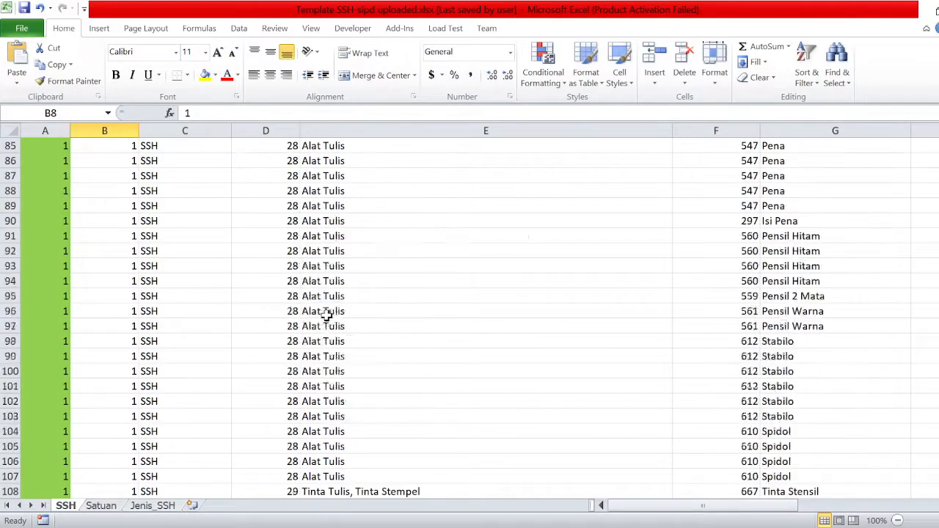
scroll(331, 308, down, 9)
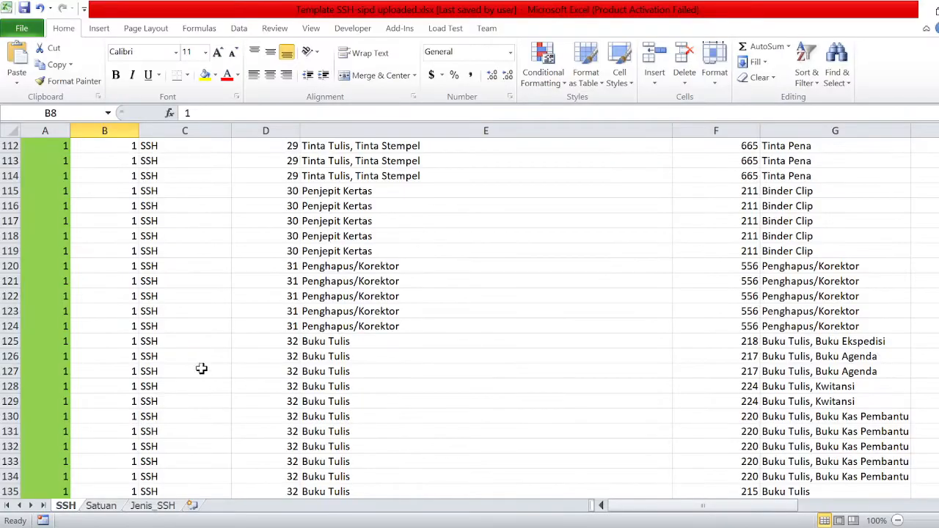
scroll(201, 369, down, 13)
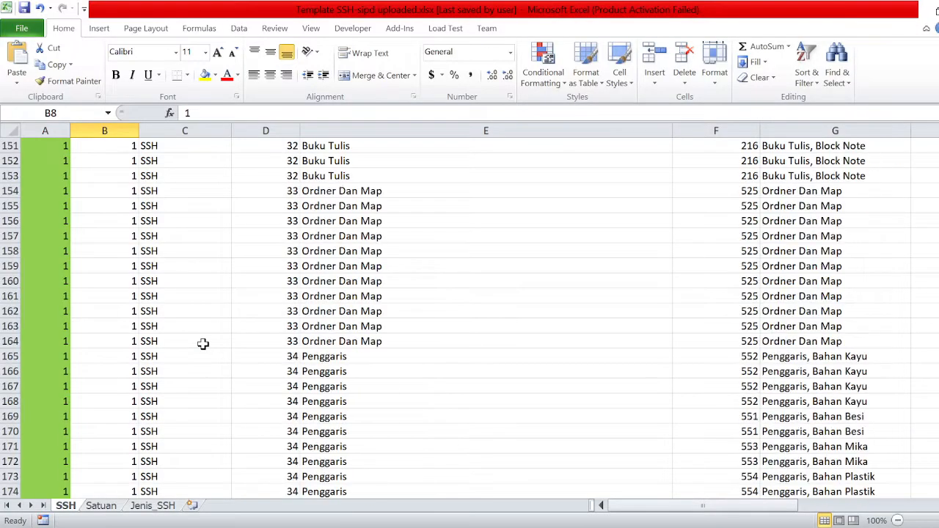
scroll(203, 344, down, 20)
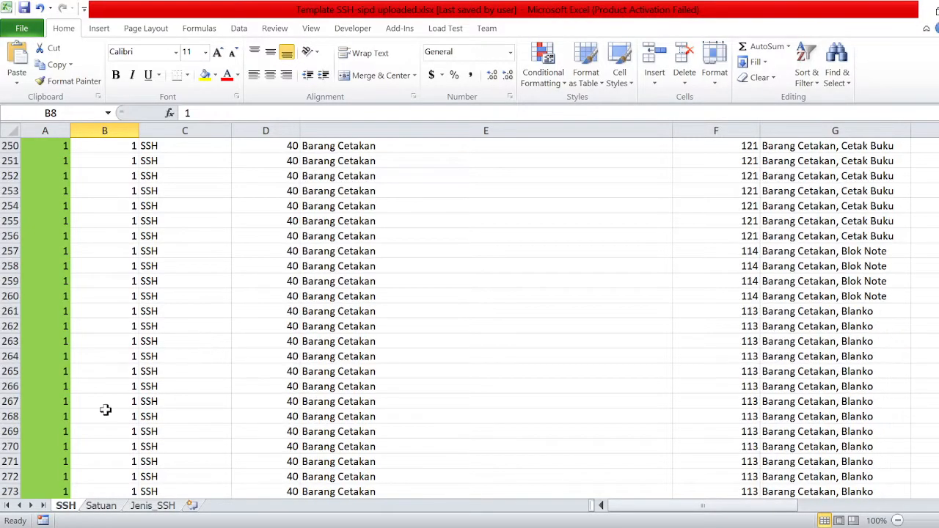
scroll(96, 395, down, 14)
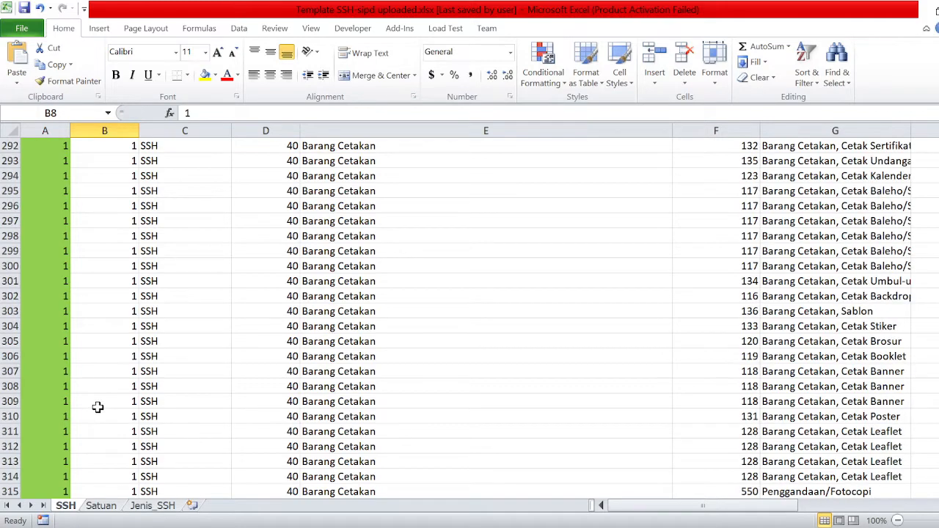
scroll(104, 397, down, 4)
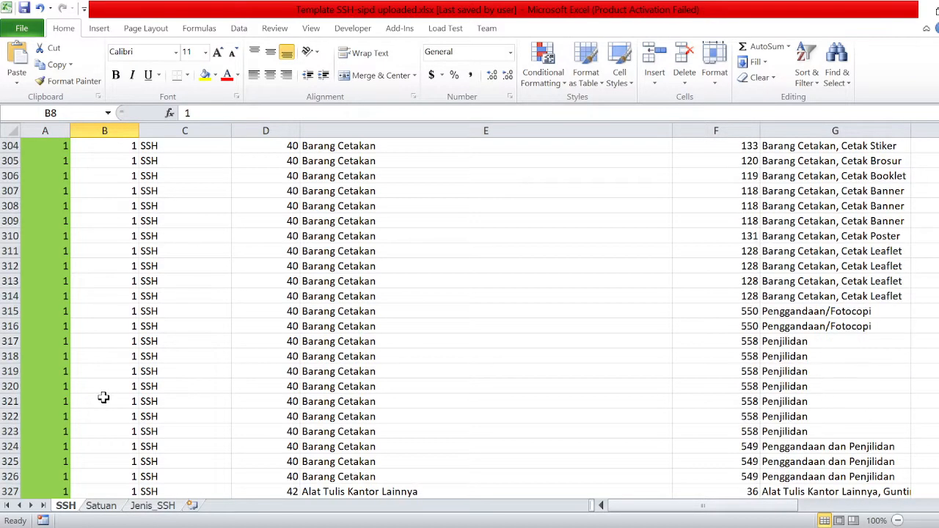
scroll(103, 396, down, 15)
scroll(103, 381, down, 14)
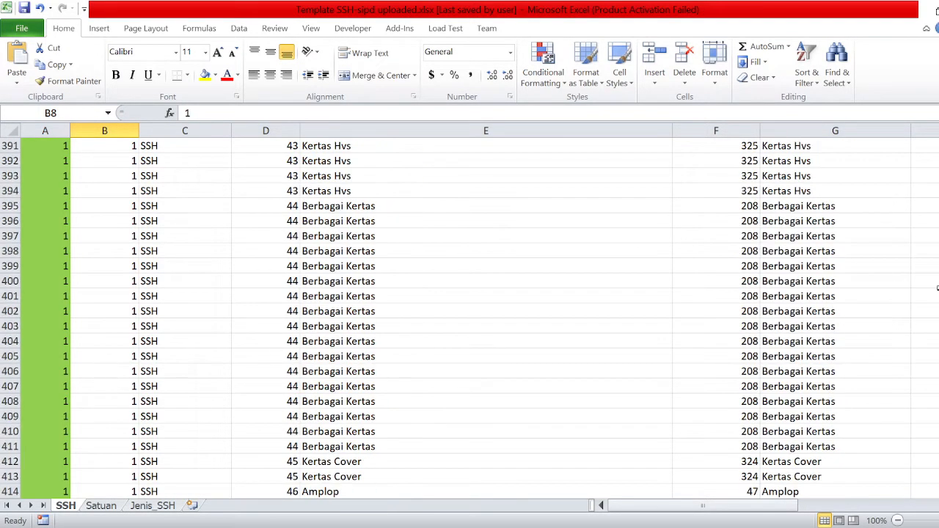
drag(938, 206, 938, 347)
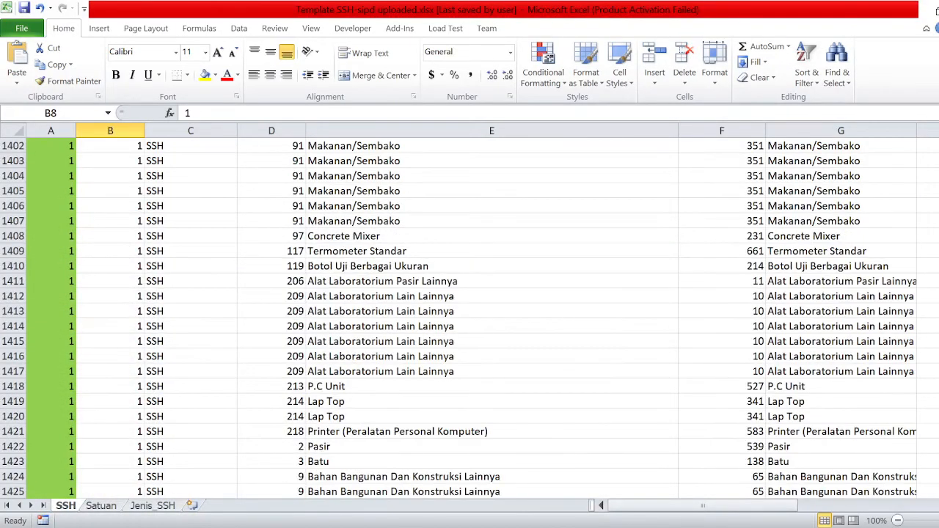
mouse_move(938, 352)
mouse_down()
mouse_move(938, 378)
mouse_move(938, 351)
mouse_up()
scroll(262, 316, up, 20)
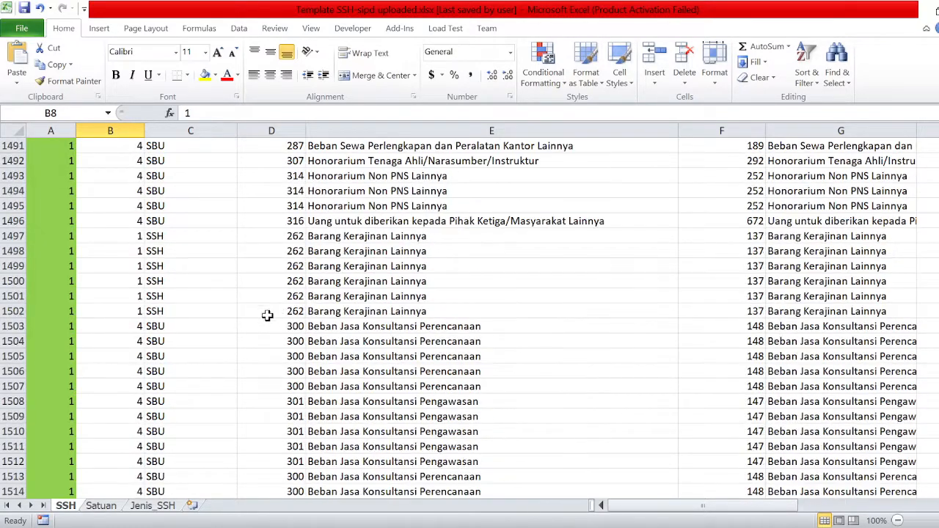
scroll(261, 317, down, 20)
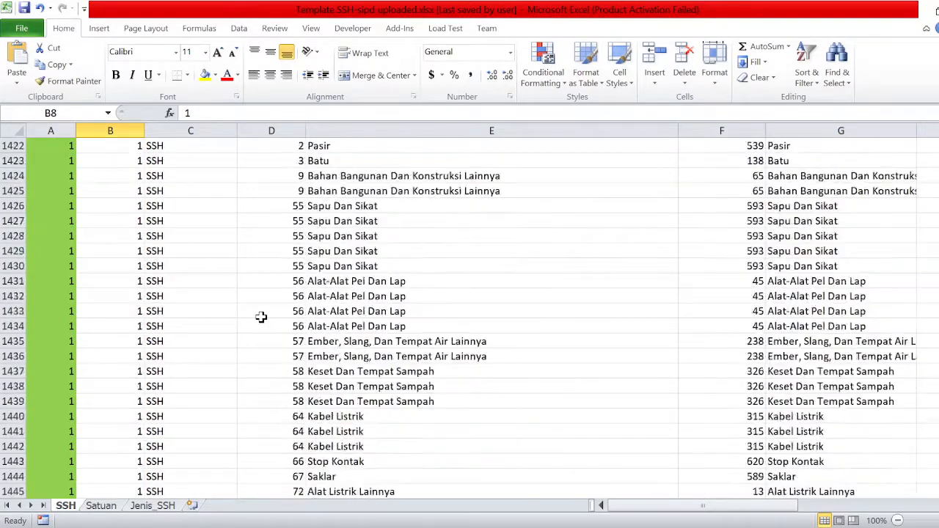
scroll(262, 314, up, 6)
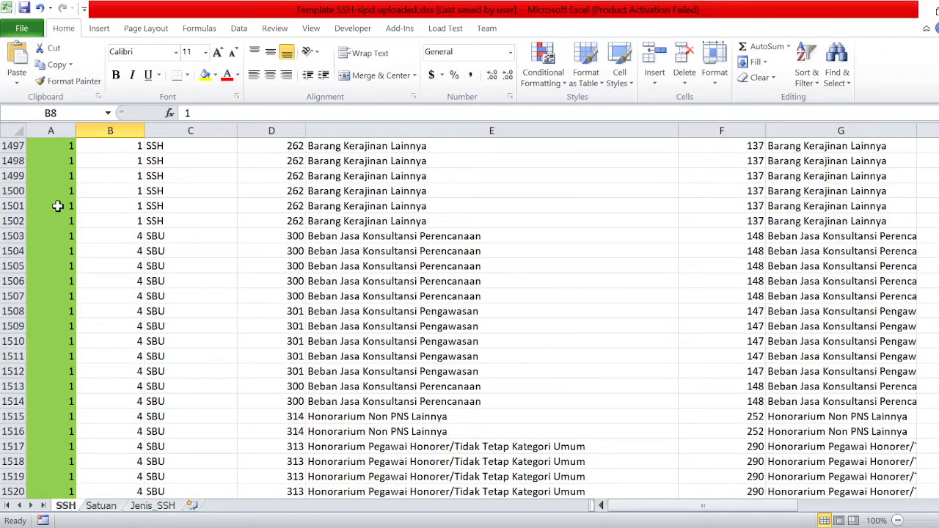
drag(39, 203, 926, 490)
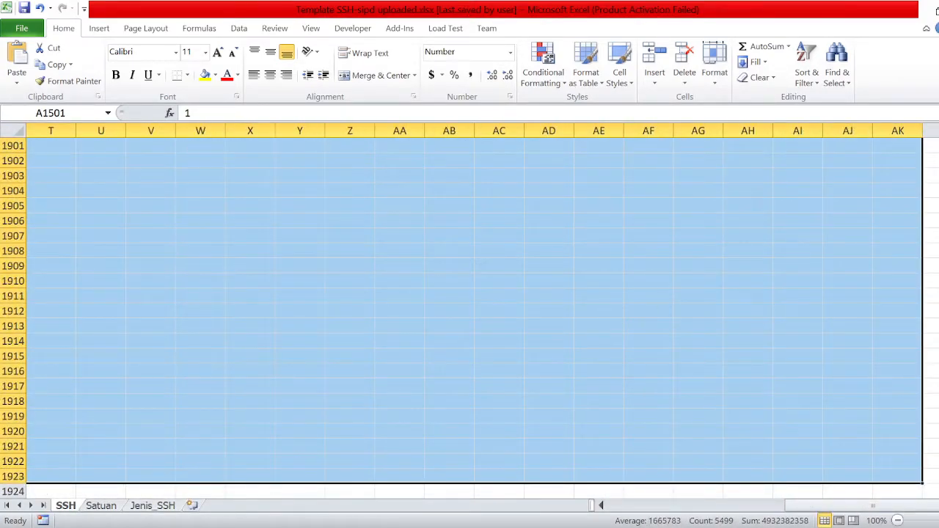
drag(938, 430, 938, 257)
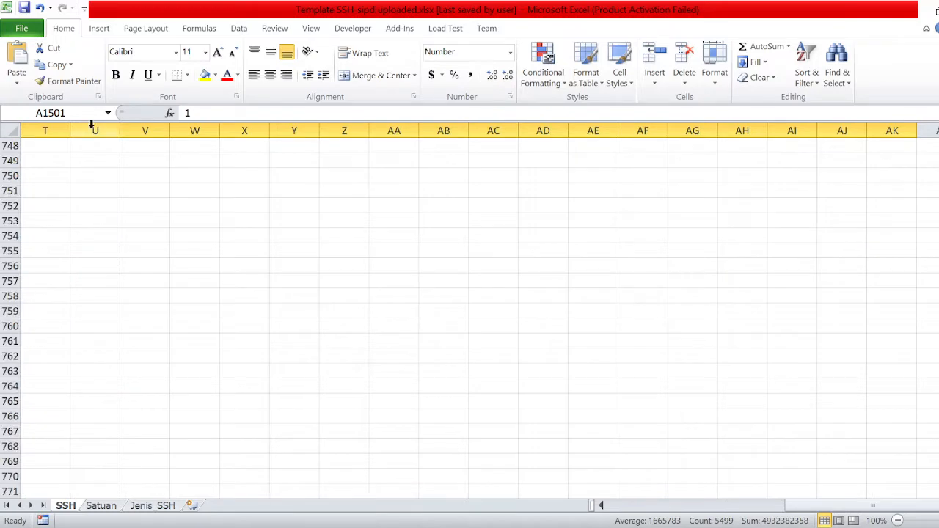
click(182, 235)
key(ctrl+Page_Down)
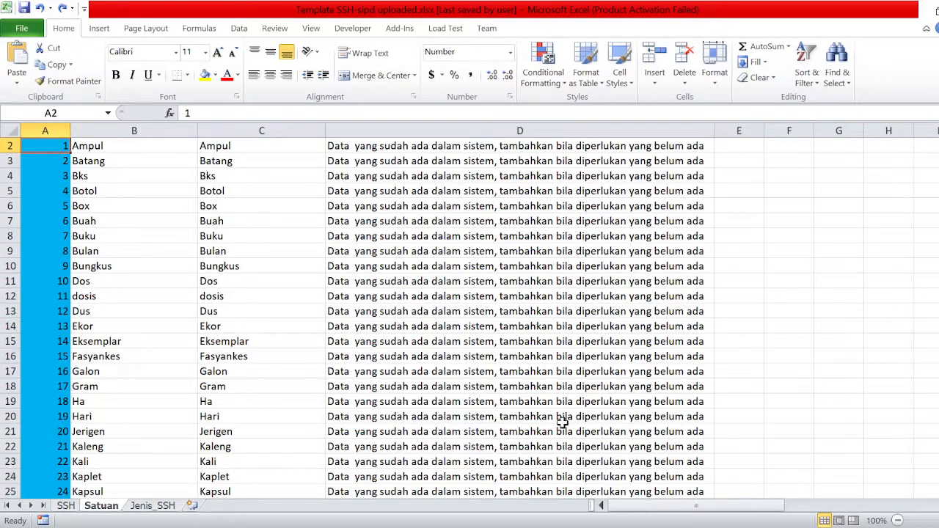
click(65, 506)
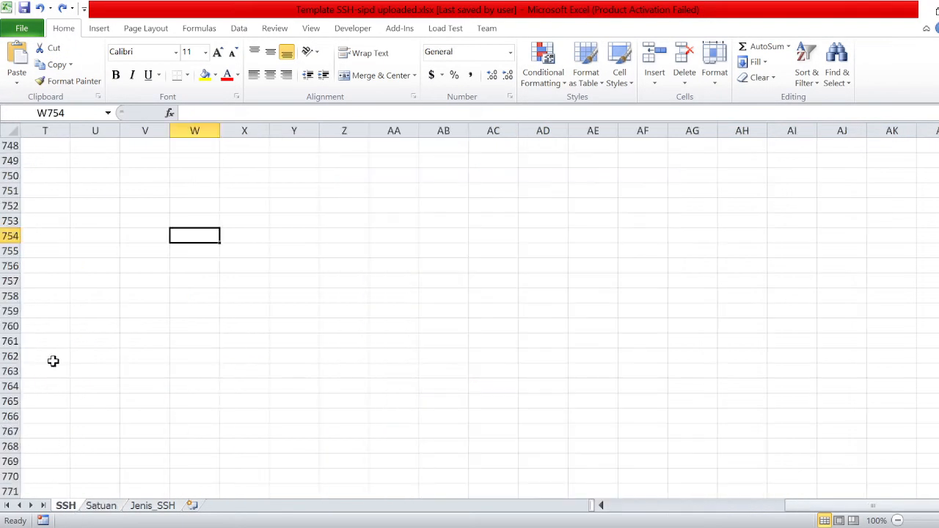
click(670, 507)
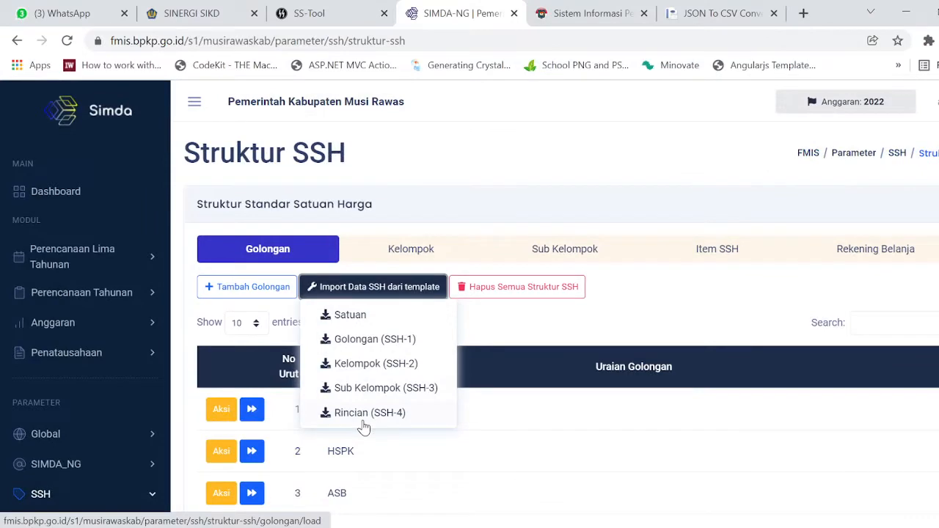
Open the Rincian (SSH-4) template import, close it, and switch to the SS-Tool browser tab.
click(362, 421)
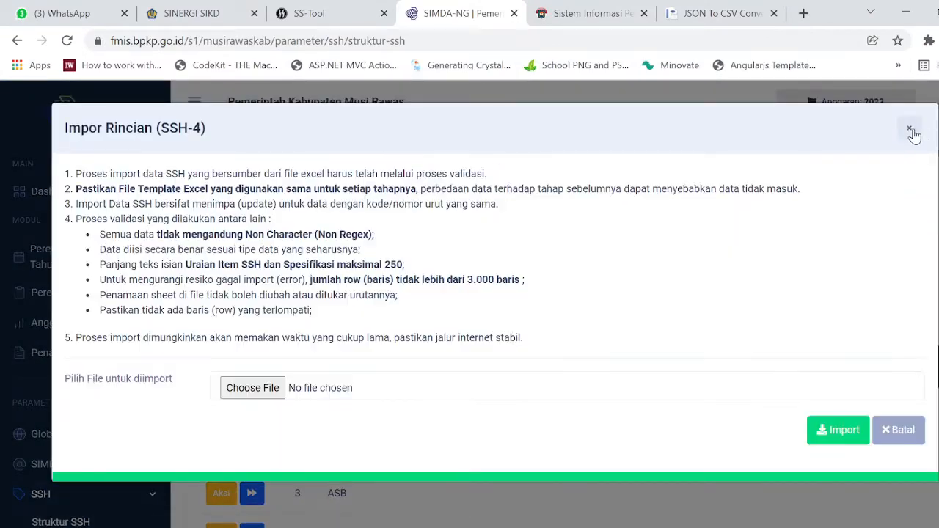
click(909, 128)
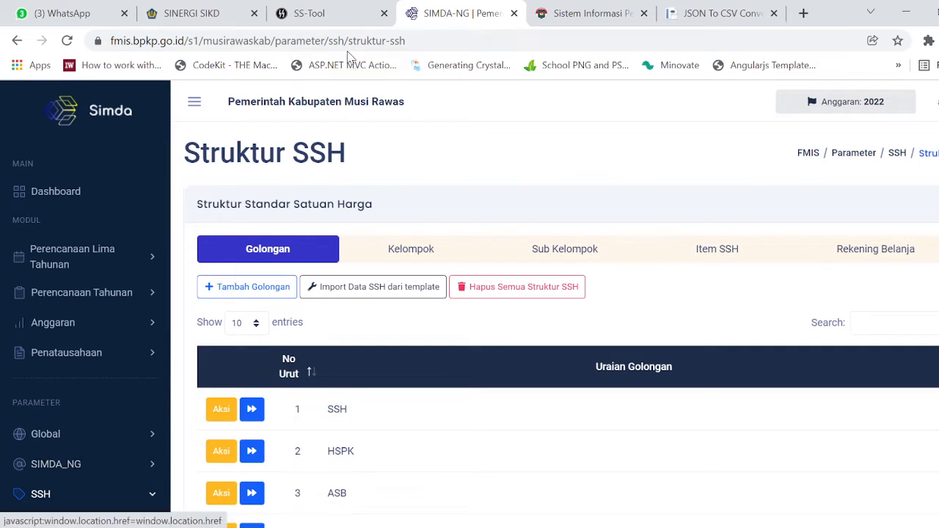
click(338, 12)
Open Tool SIPD-SIMDA > Ekspor SIPD To FMIS and log in with the FMIS username and password.
mouse_move(49, 371)
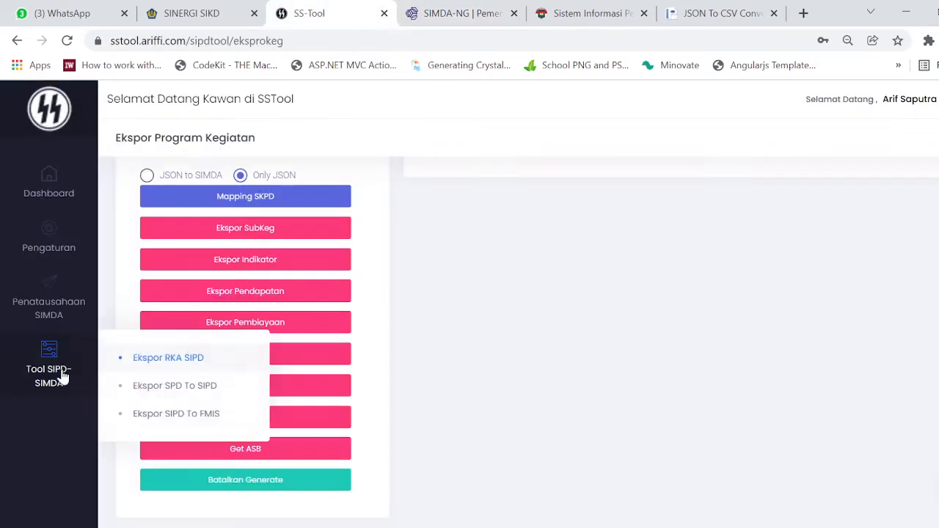
click(237, 422)
drag(331, 242, 135, 231)
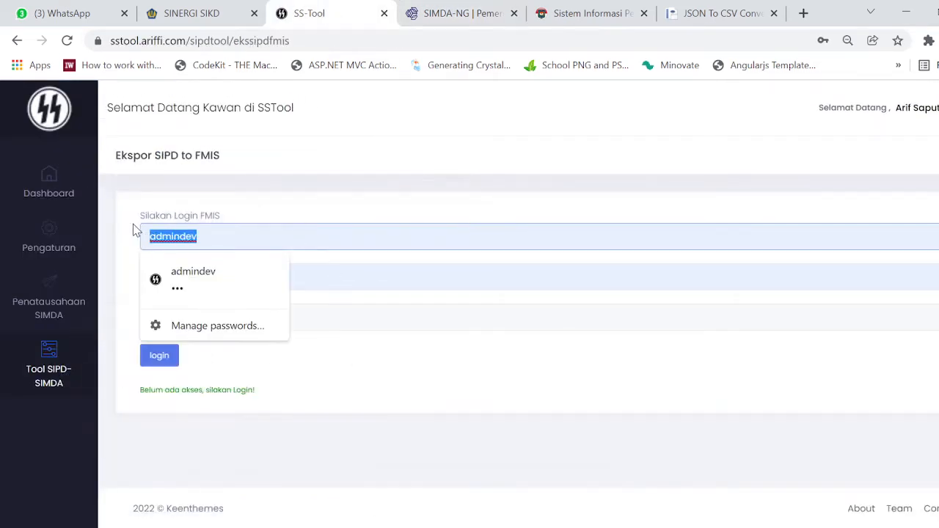
text(admin)
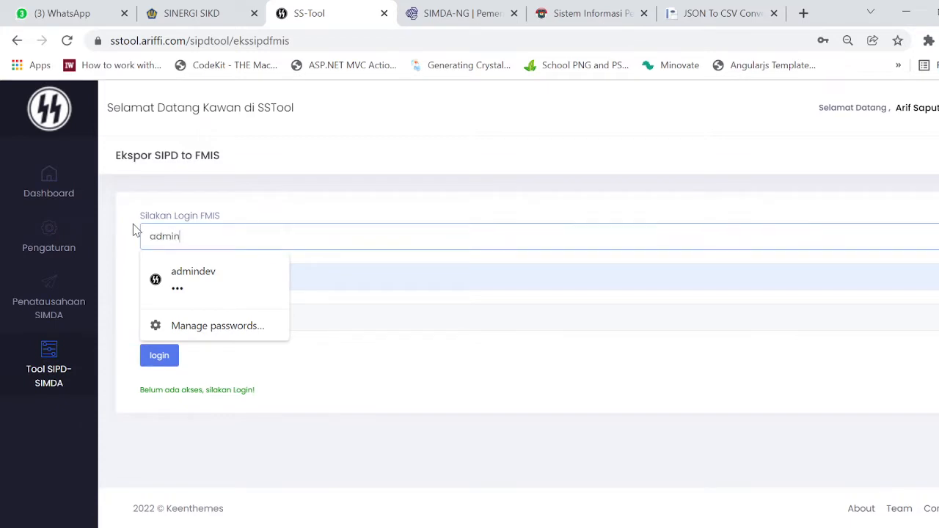
text(arif)
key(Tab)
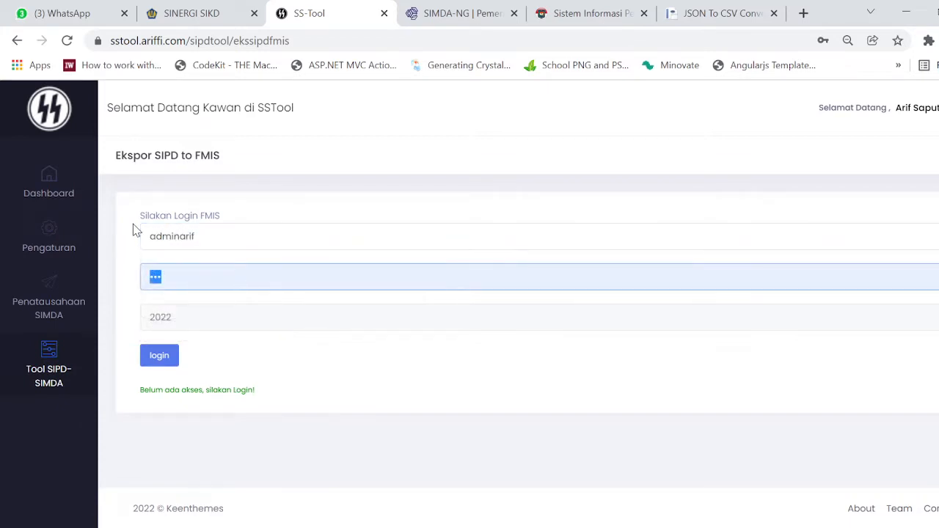
text(••)
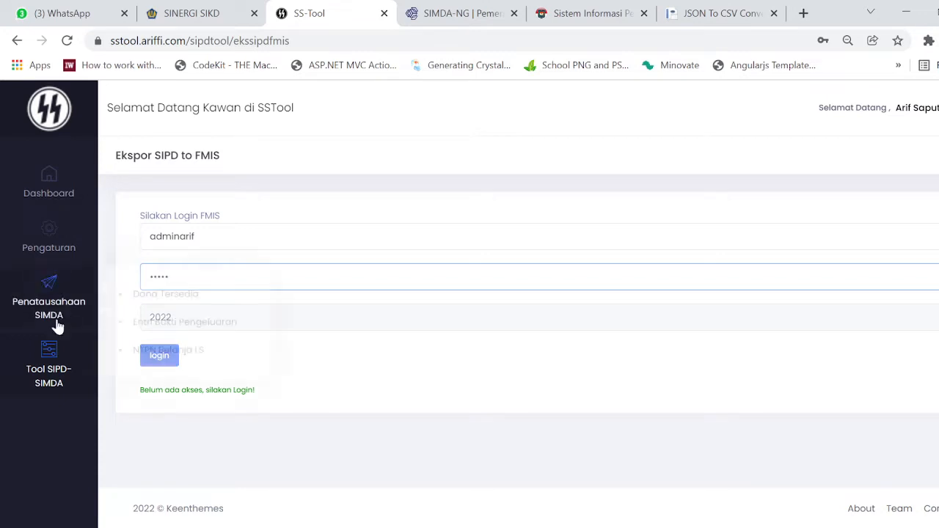
click(149, 361)
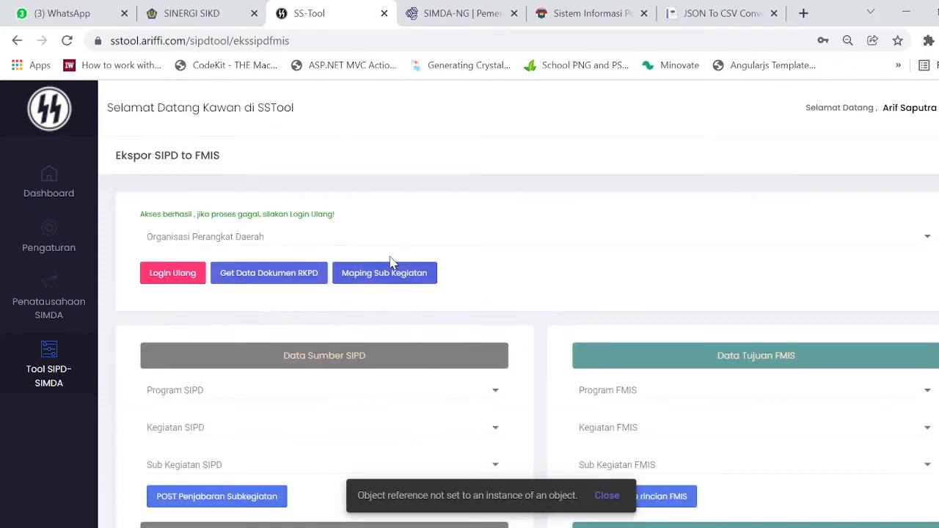
Choose Dinas Pendidikan, PROGRAM PENGELOLAAN PENDIDIKAN, Pengelolaan Pendidikan Sekolah Dasar and Penambahan Ruang Kelas Baru as SIPD source.
click(399, 243)
click(556, 436)
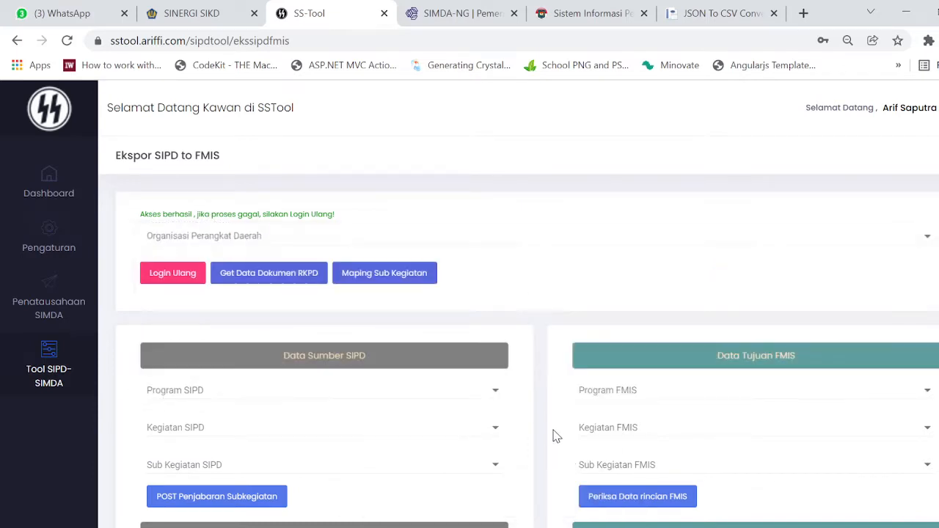
scroll(555, 436, down, 2)
scroll(521, 380, up, 2)
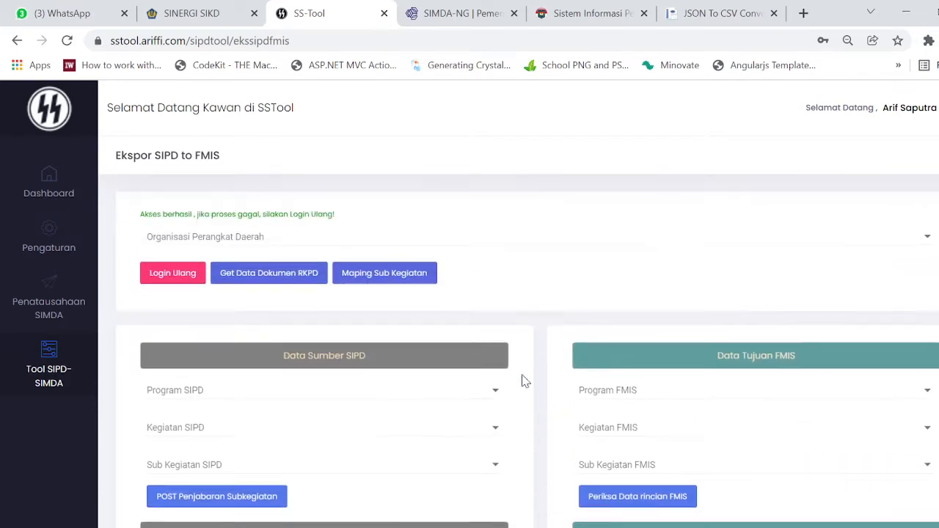
click(373, 250)
click(339, 254)
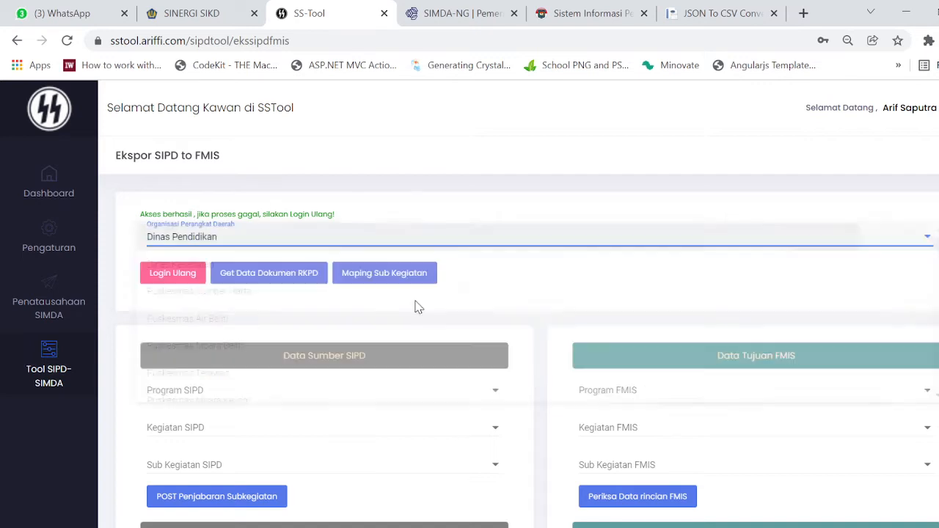
click(438, 262)
click(438, 263)
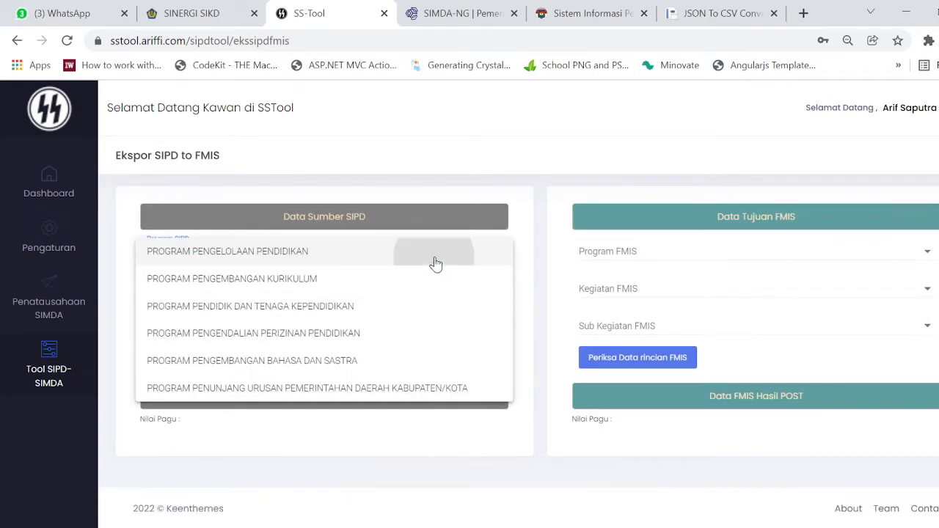
click(422, 290)
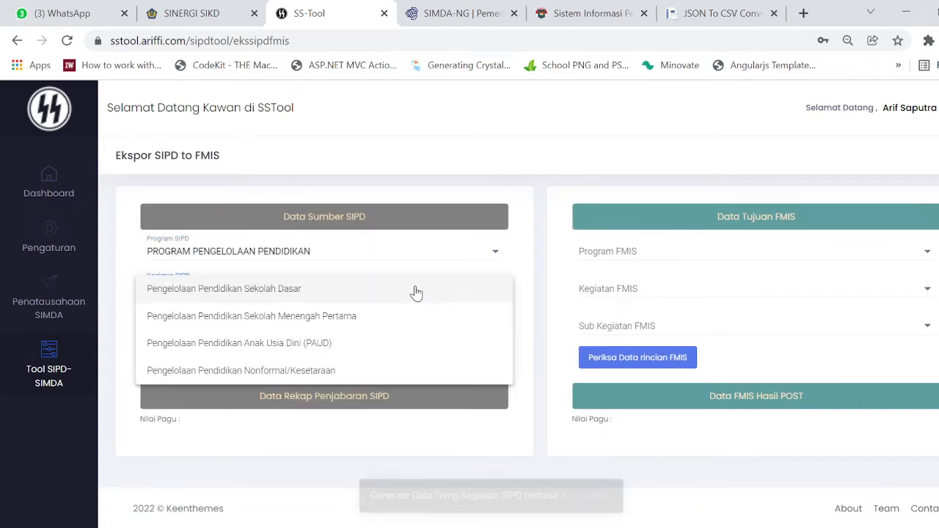
click(417, 292)
click(436, 334)
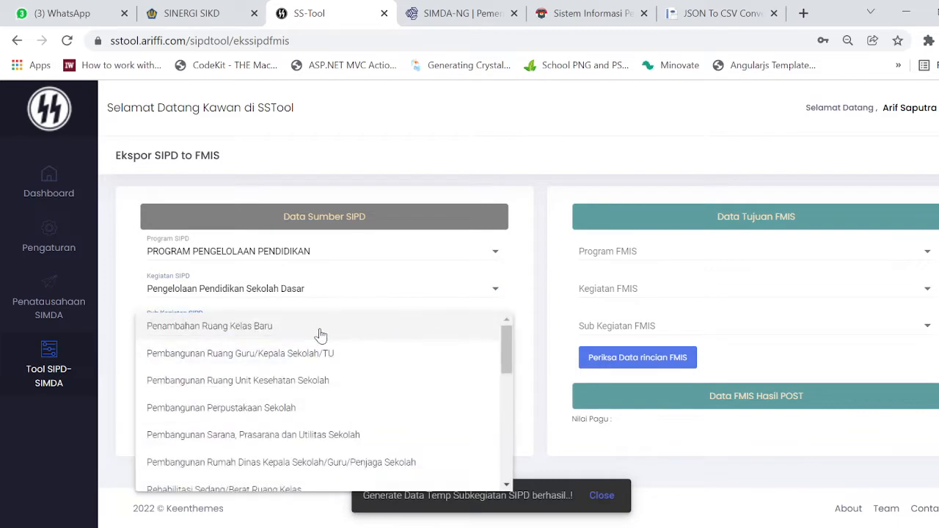
click(275, 329)
Request the RKPD document data with Get Data Dokumen RKPD and check the portalcore console.
scroll(436, 443, down, 3)
scroll(436, 442, up, 3)
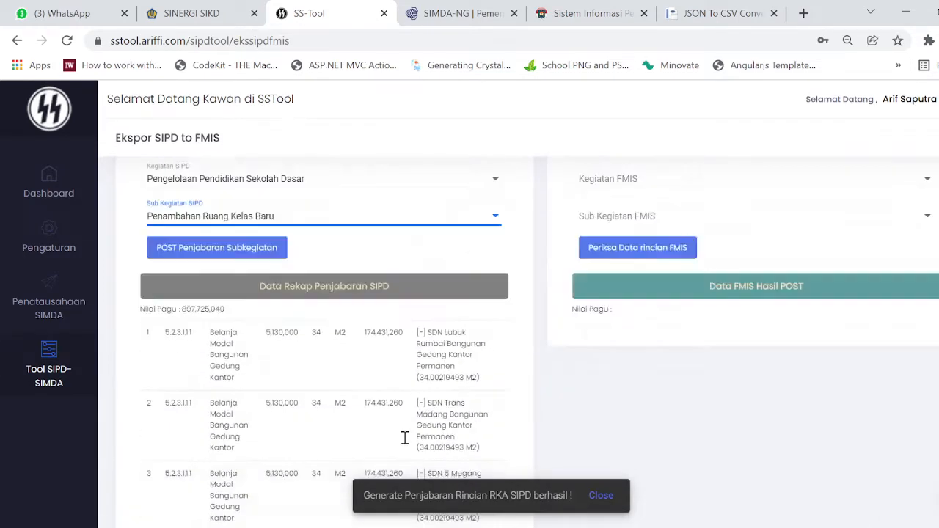
click(657, 246)
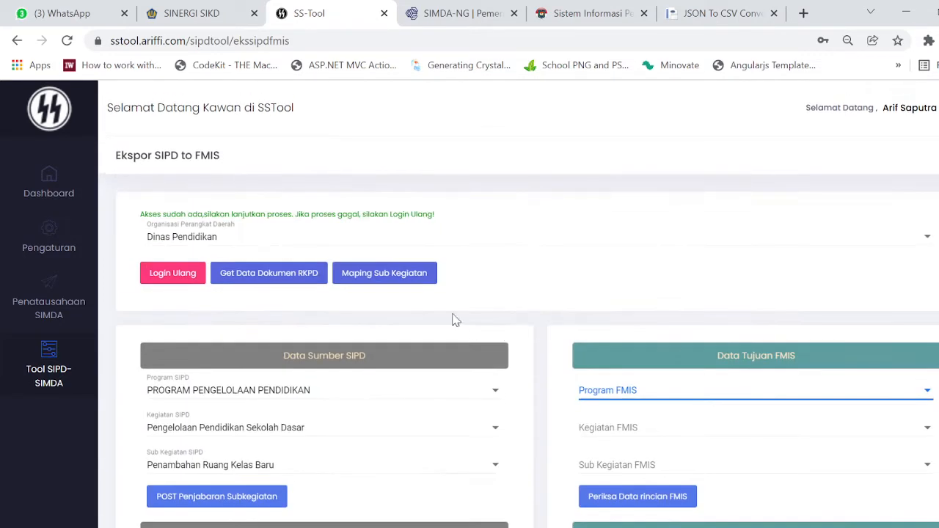
click(295, 272)
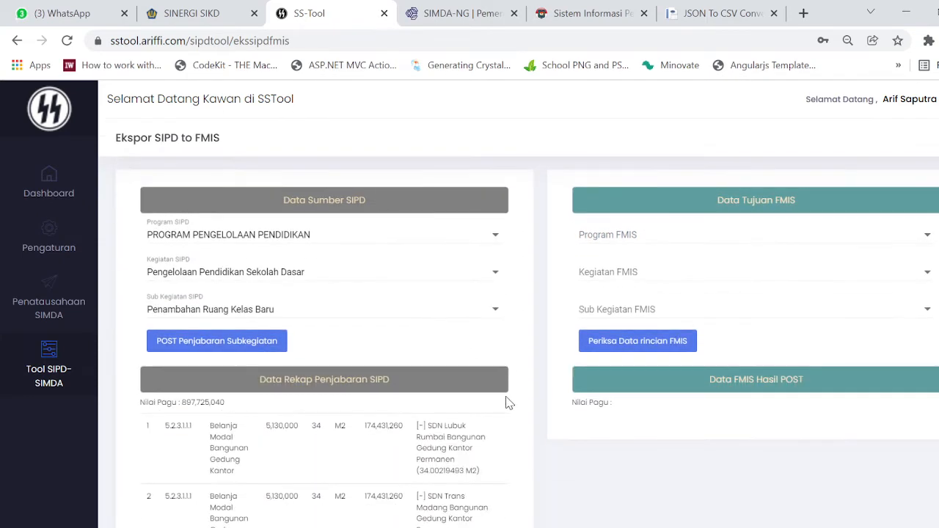
key(alt+Tab)
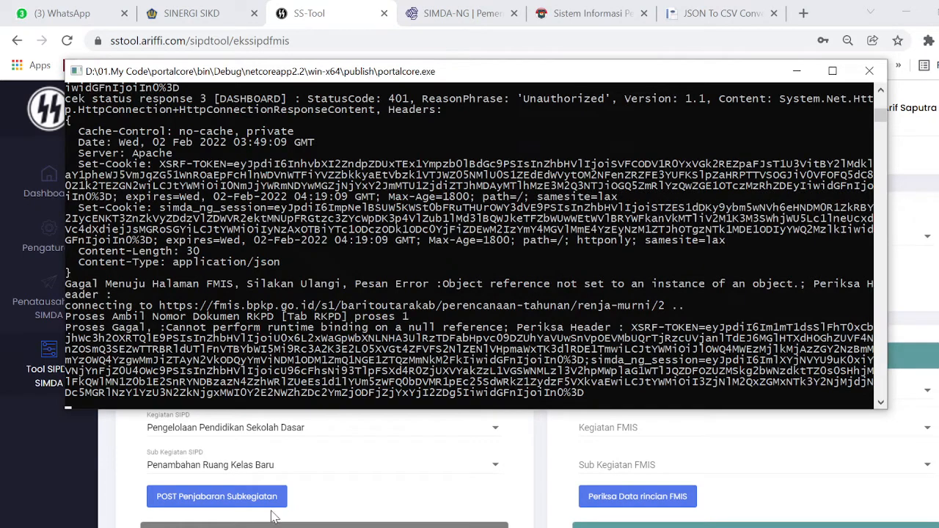
Return from the portalcore console to SS-Tool, then bring OBS Studio forward.
click(518, 458)
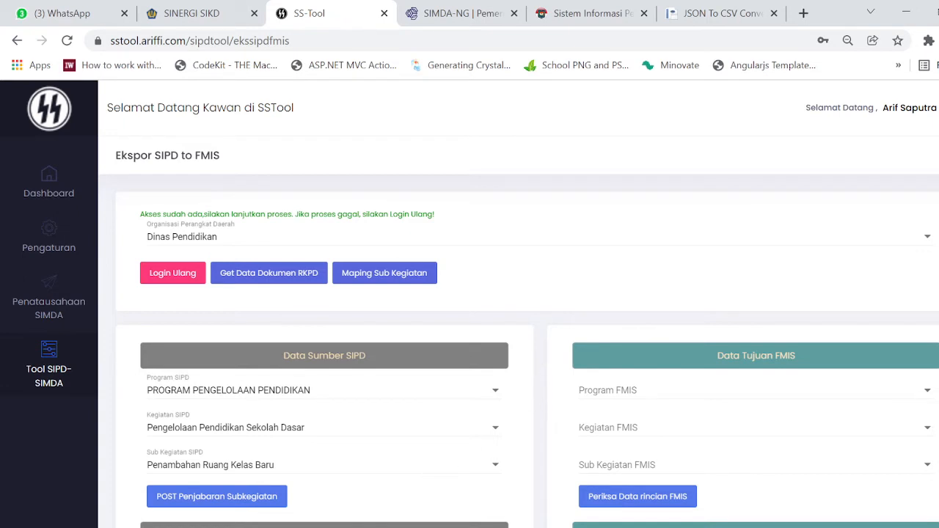
key(alt+Tab)
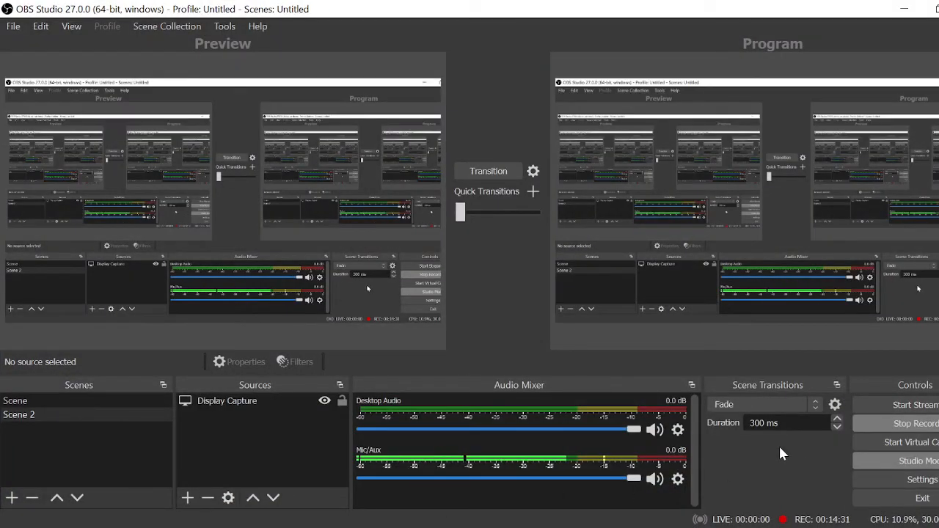